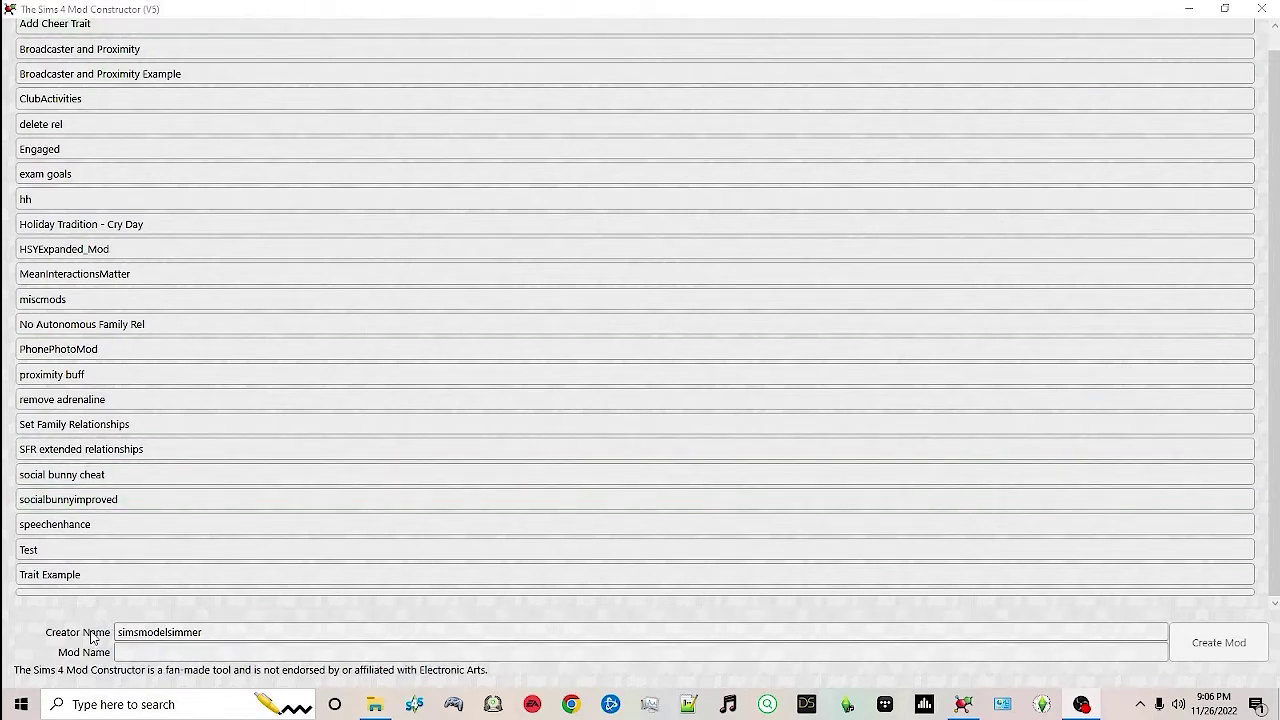
Create a new mod named Trait Tutorial and maximize its window.
click(149, 657)
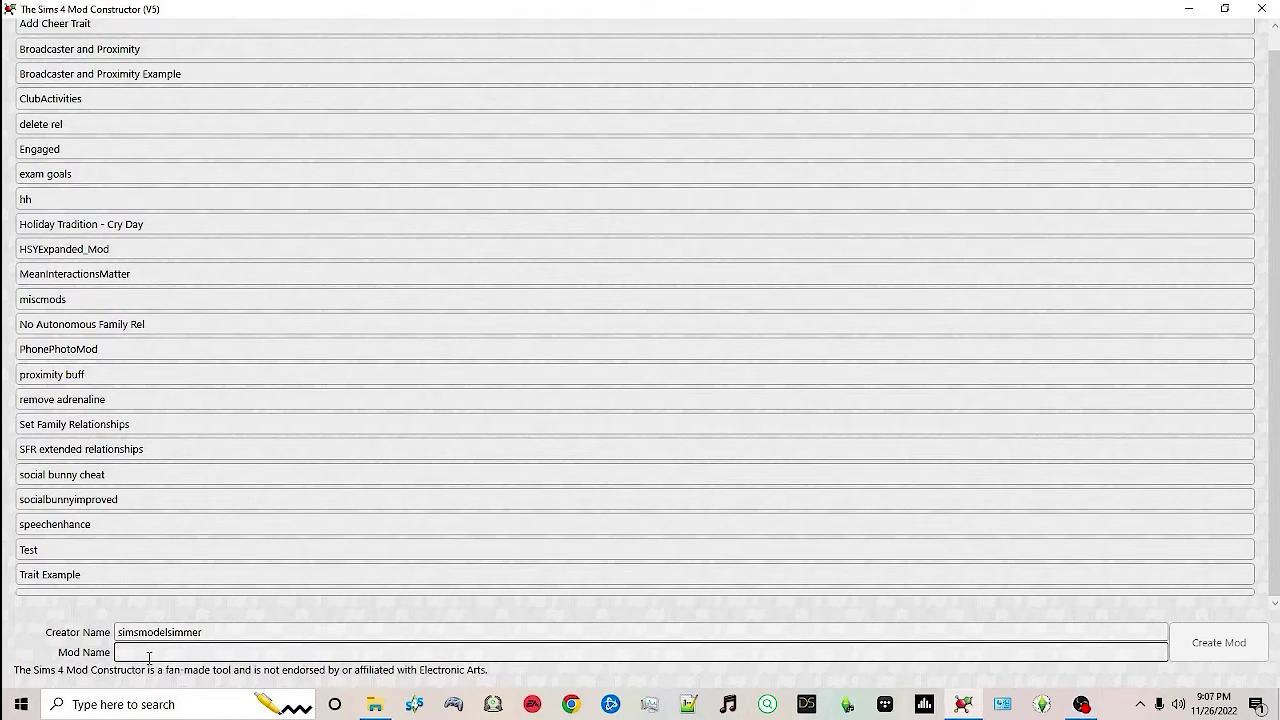
text(Trait Tutorial)
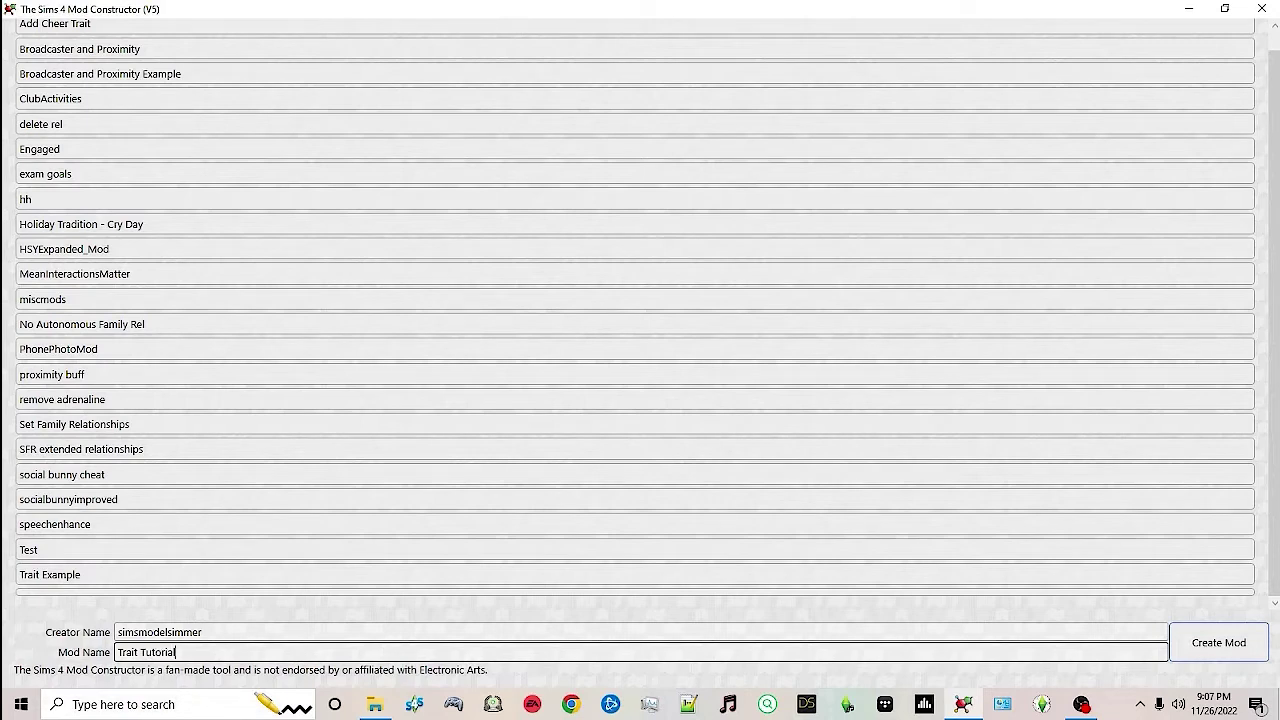
click(1220, 648)
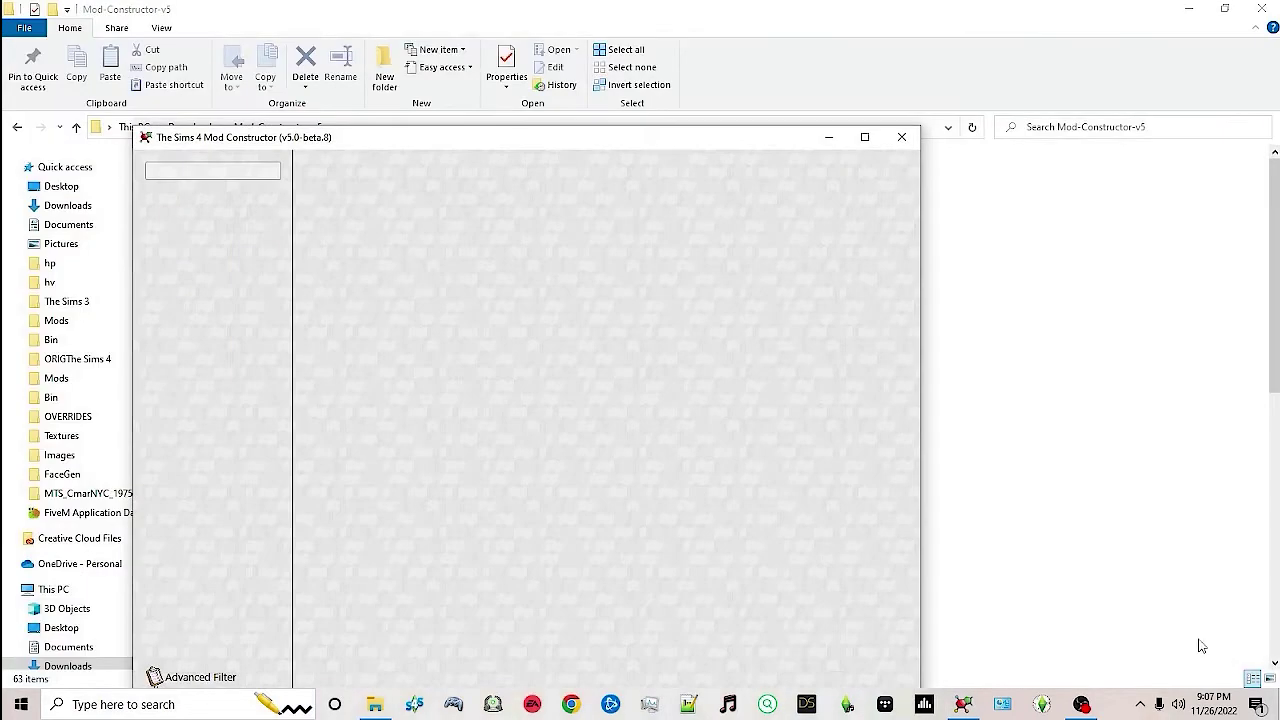
click(865, 137)
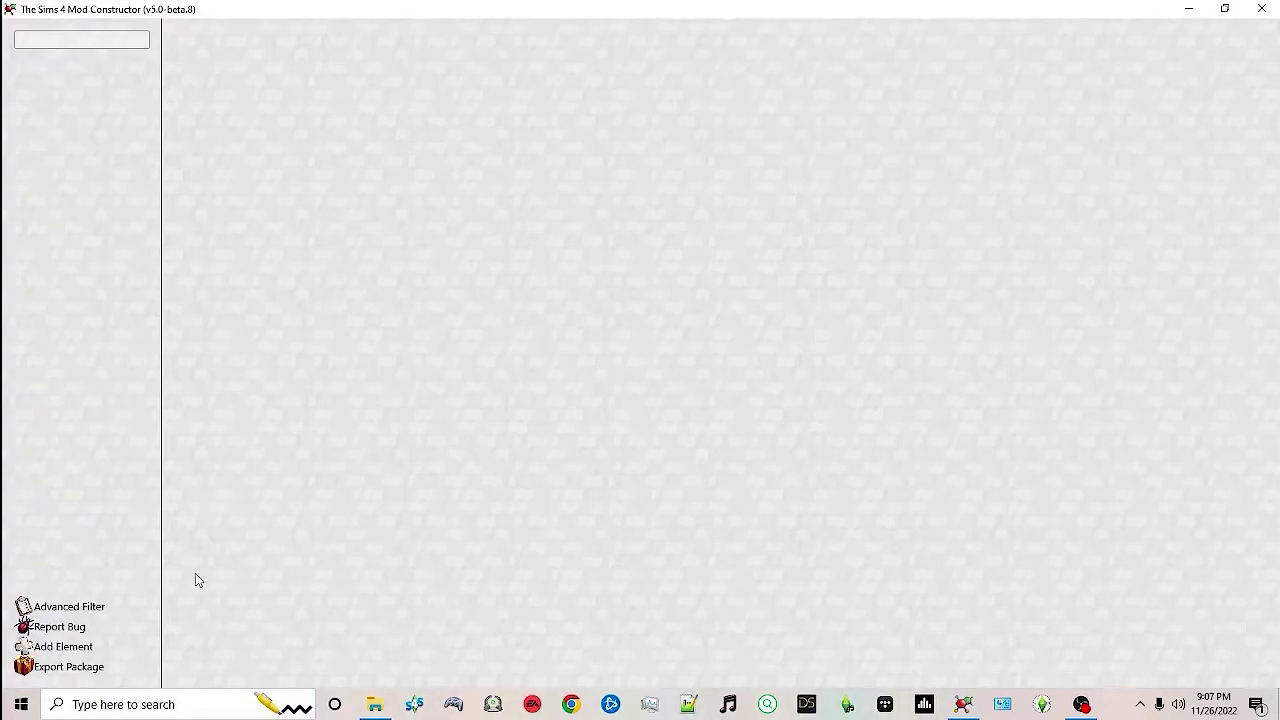
Add a Trait element to the mod, keeping the element name Trait.
click(80, 648)
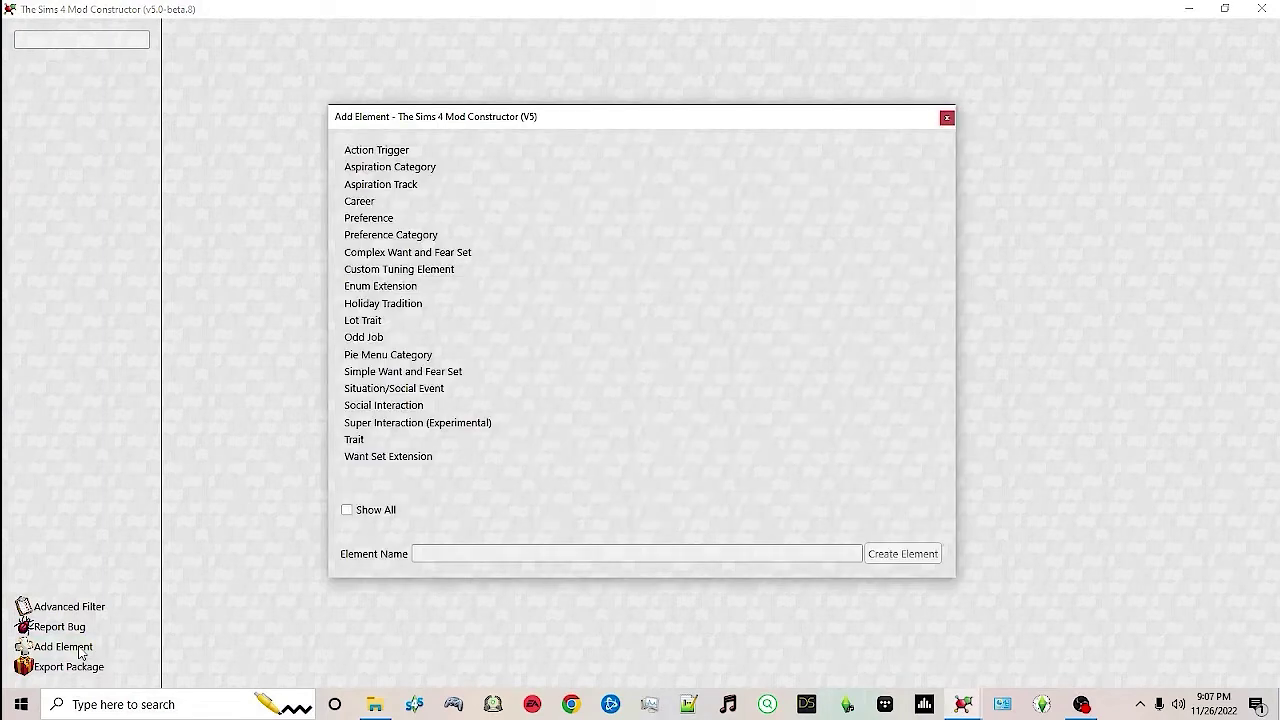
click(357, 445)
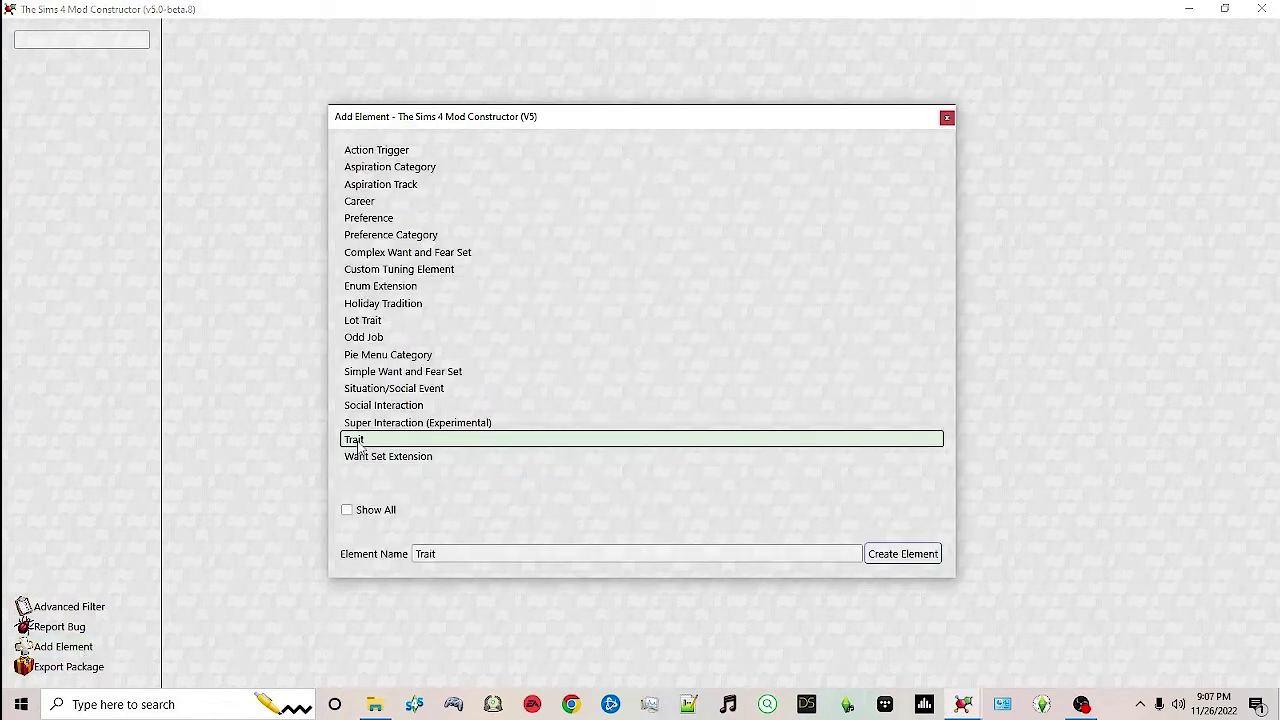
click(894, 556)
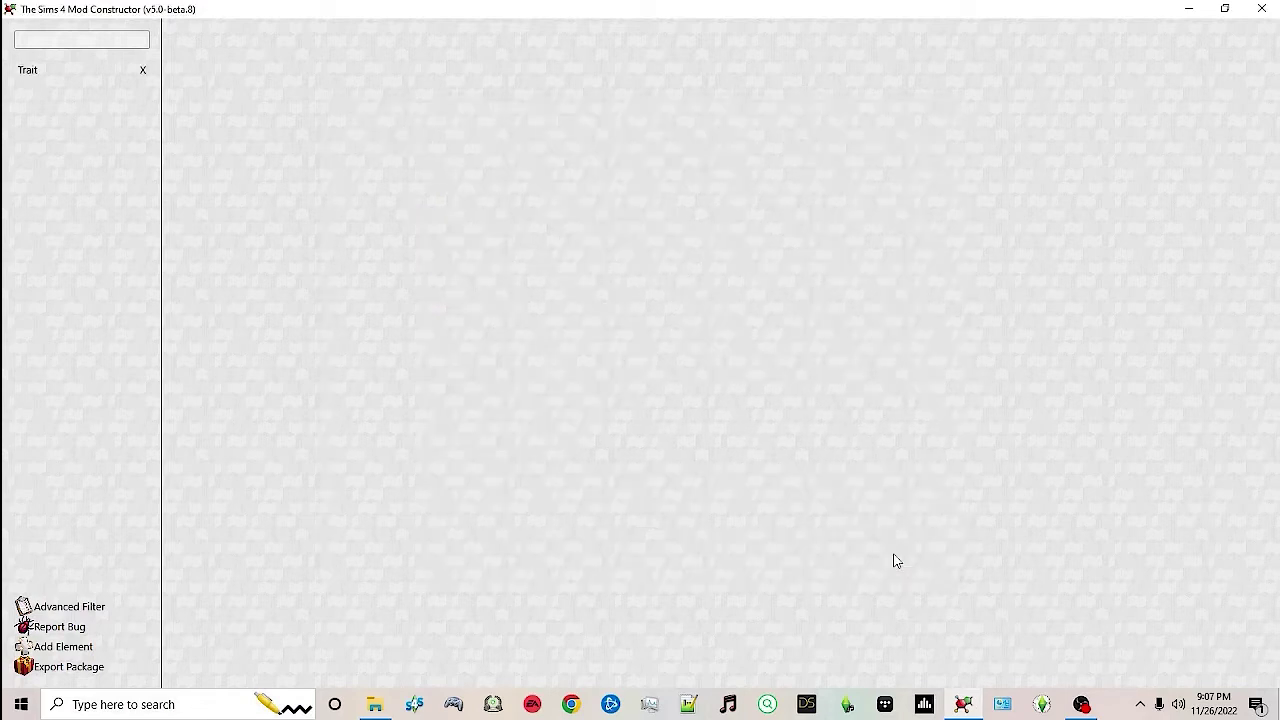
Name the trait "Example Trait" and give it the description "This is an Example.".
click(57, 76)
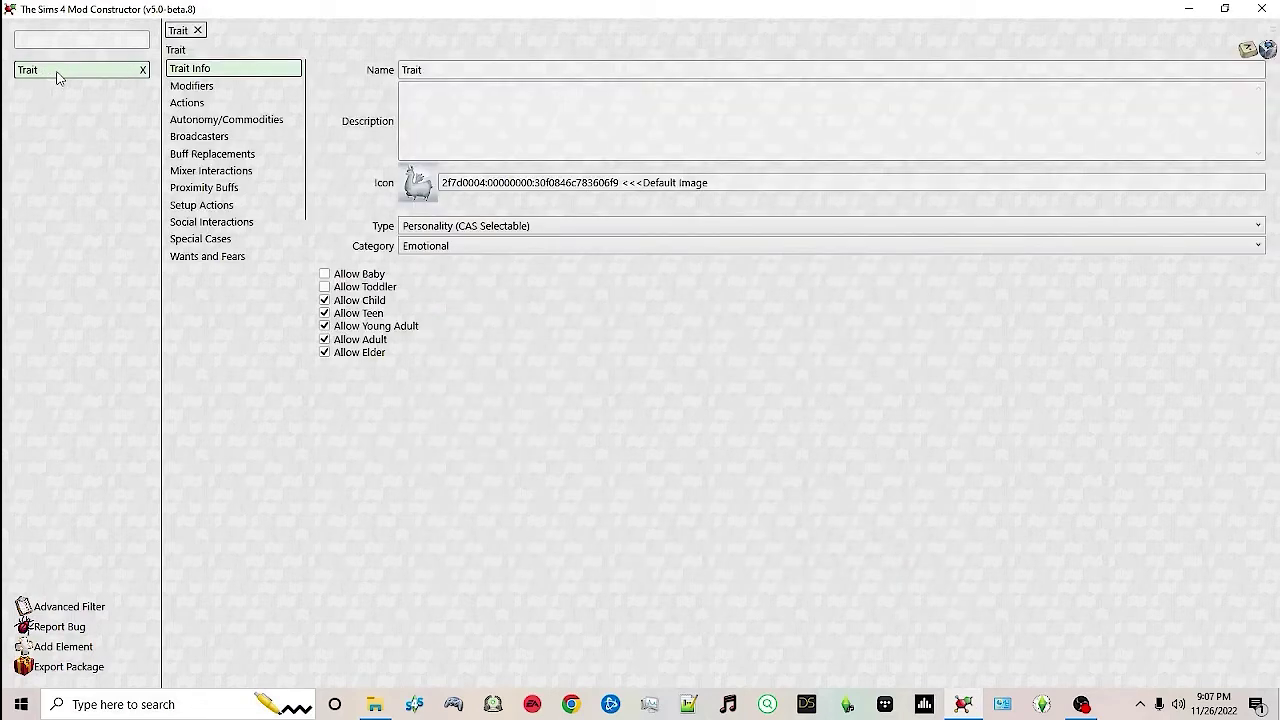
drag(471, 71, 336, 78)
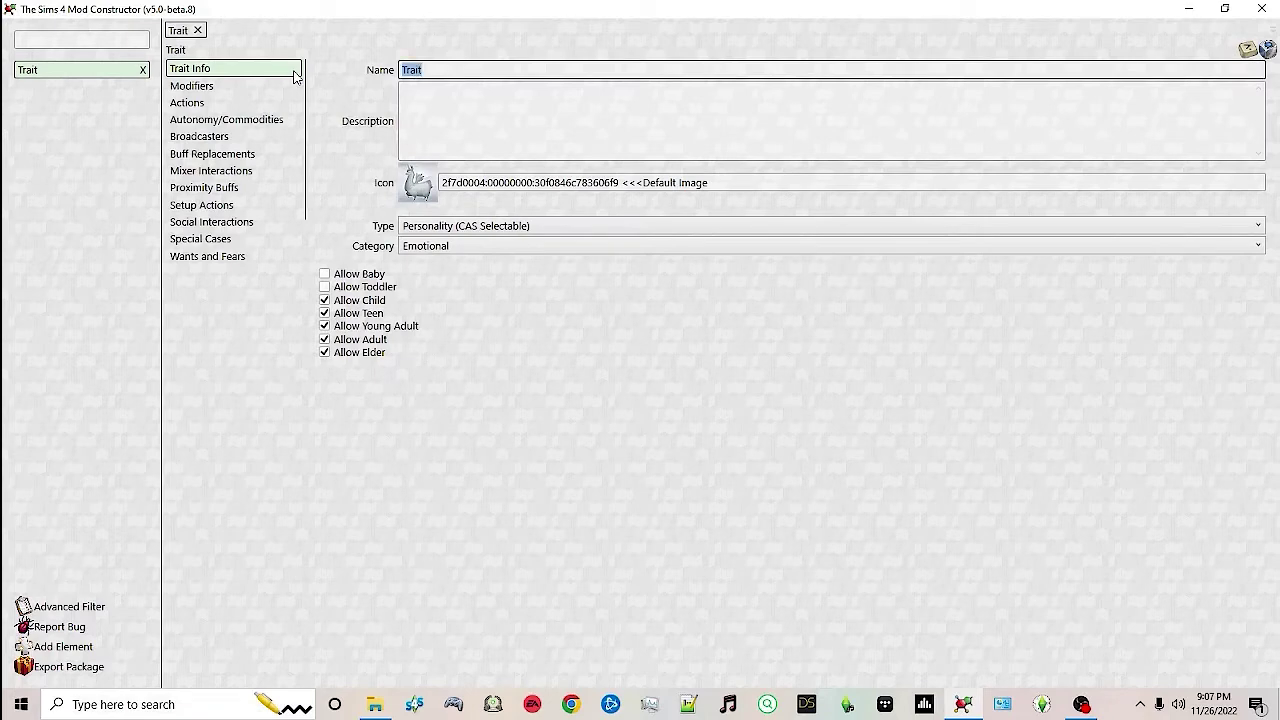
key(Home)
text(Example)
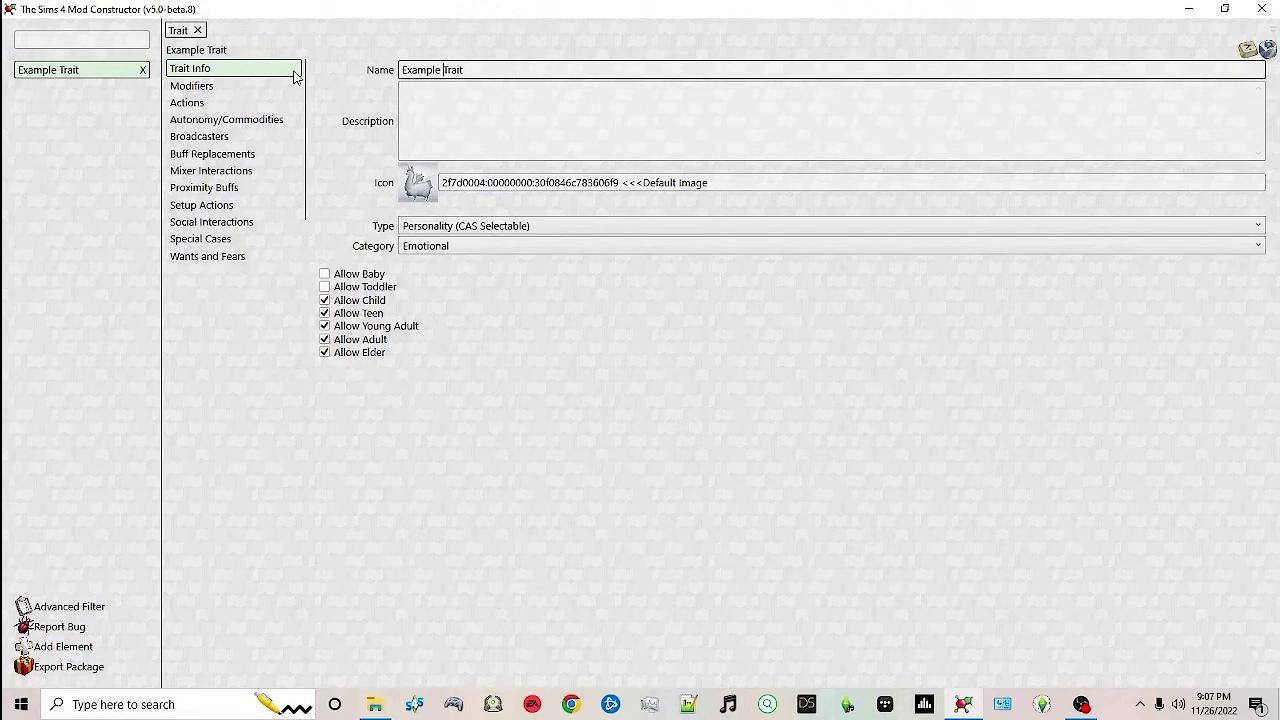
click(426, 141)
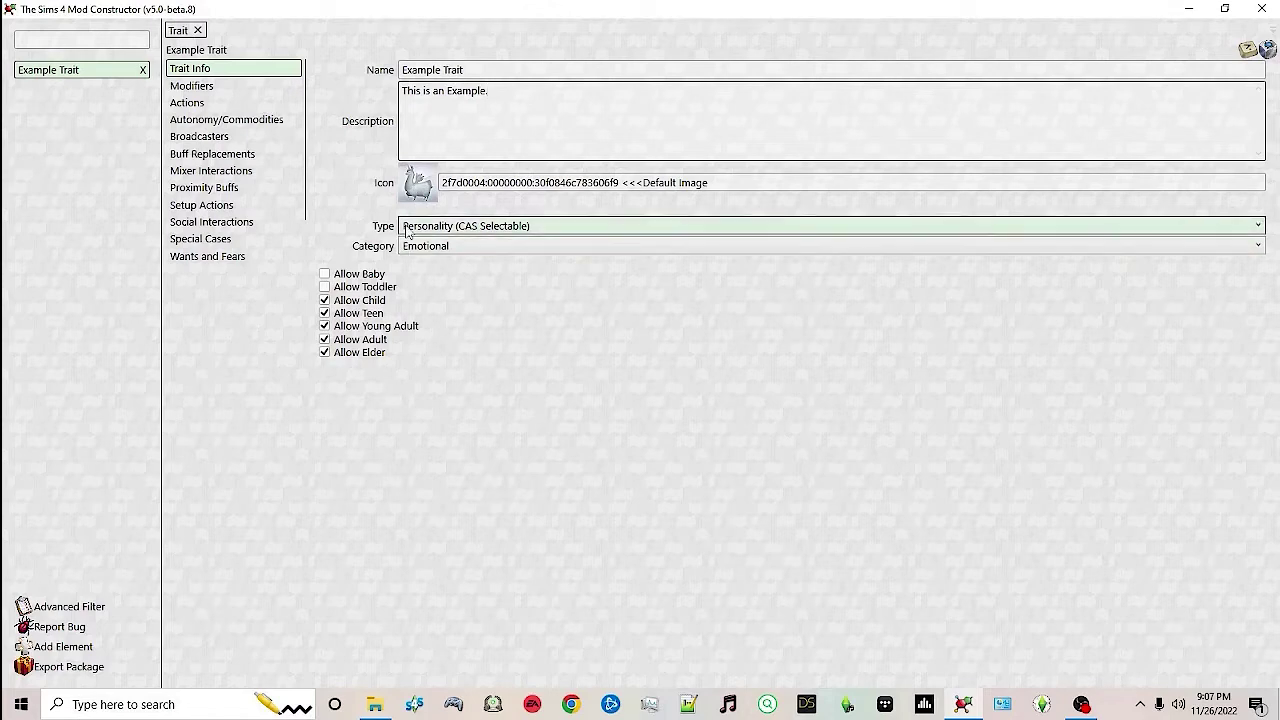
text(.)
Set the trait's icon to the blue soccer ball from the BG Buffs game images.
click(418, 190)
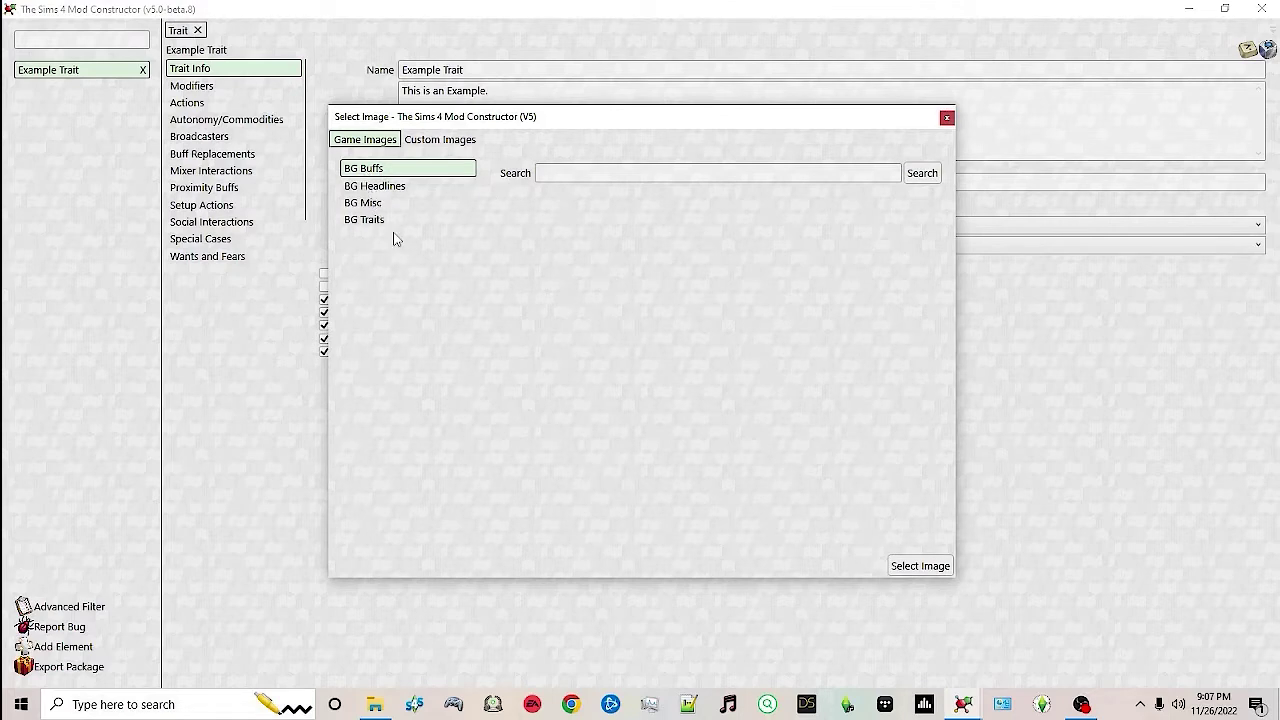
click(438, 142)
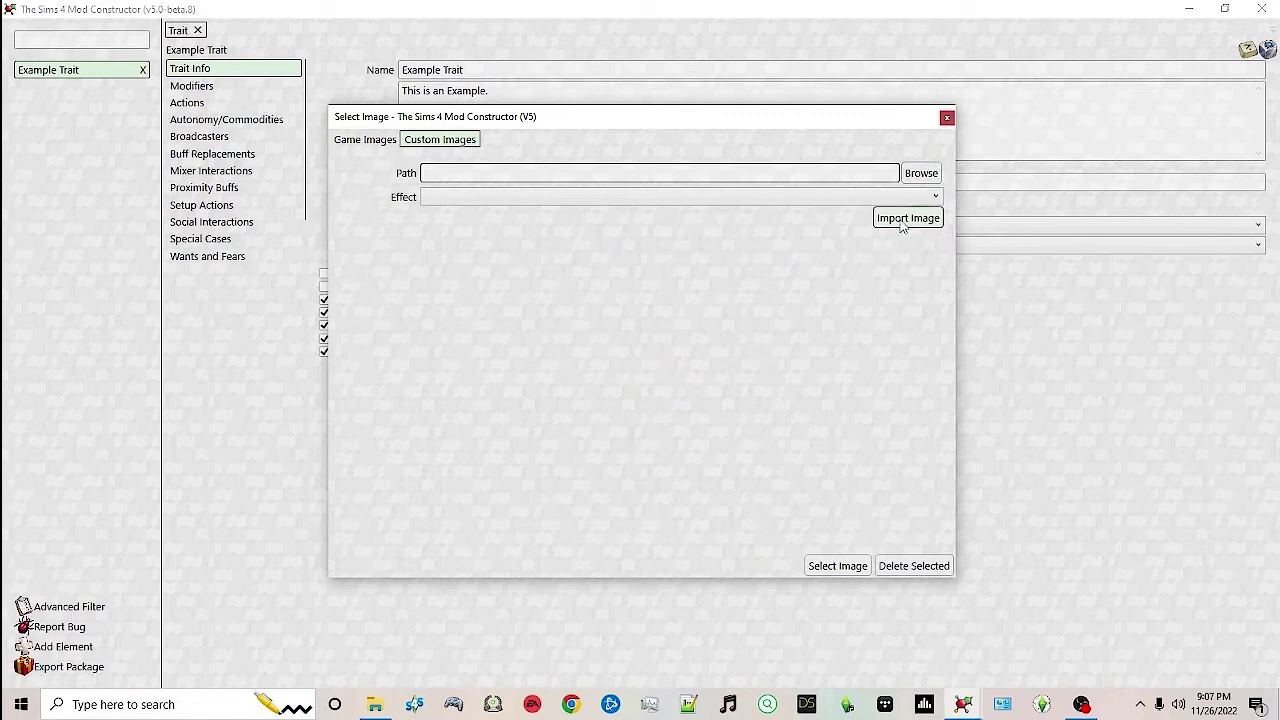
click(365, 139)
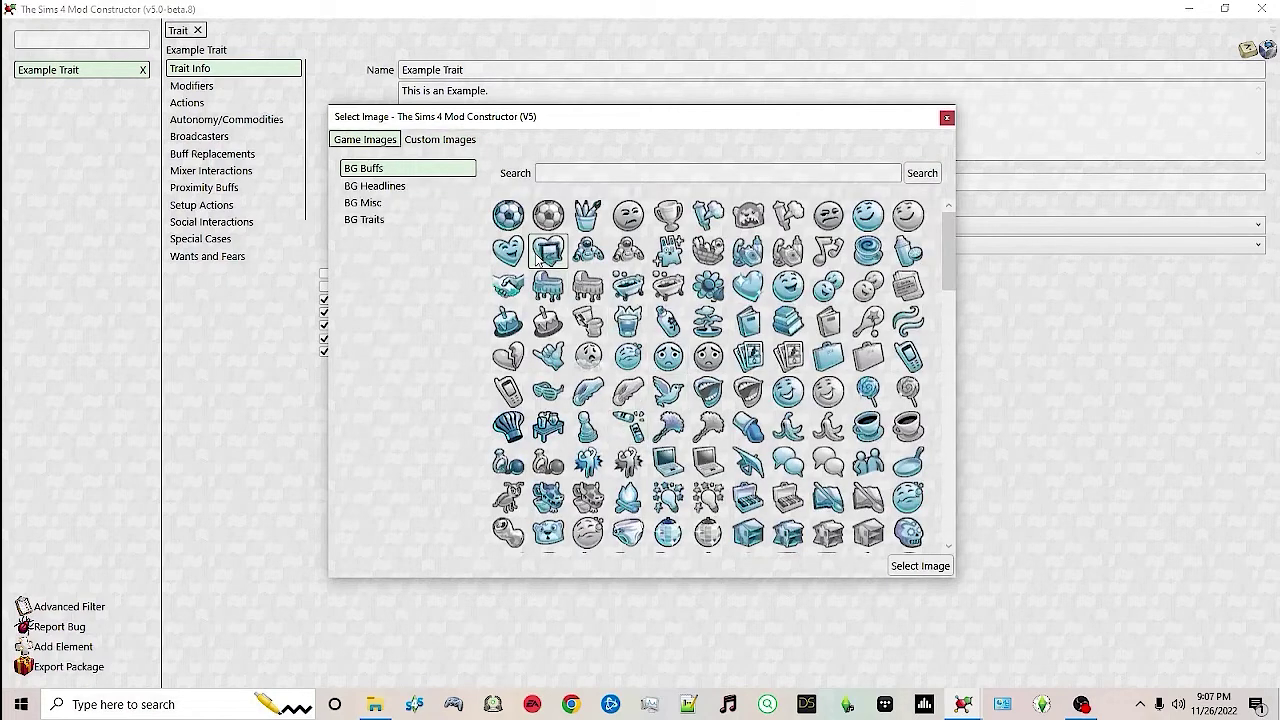
click(507, 214)
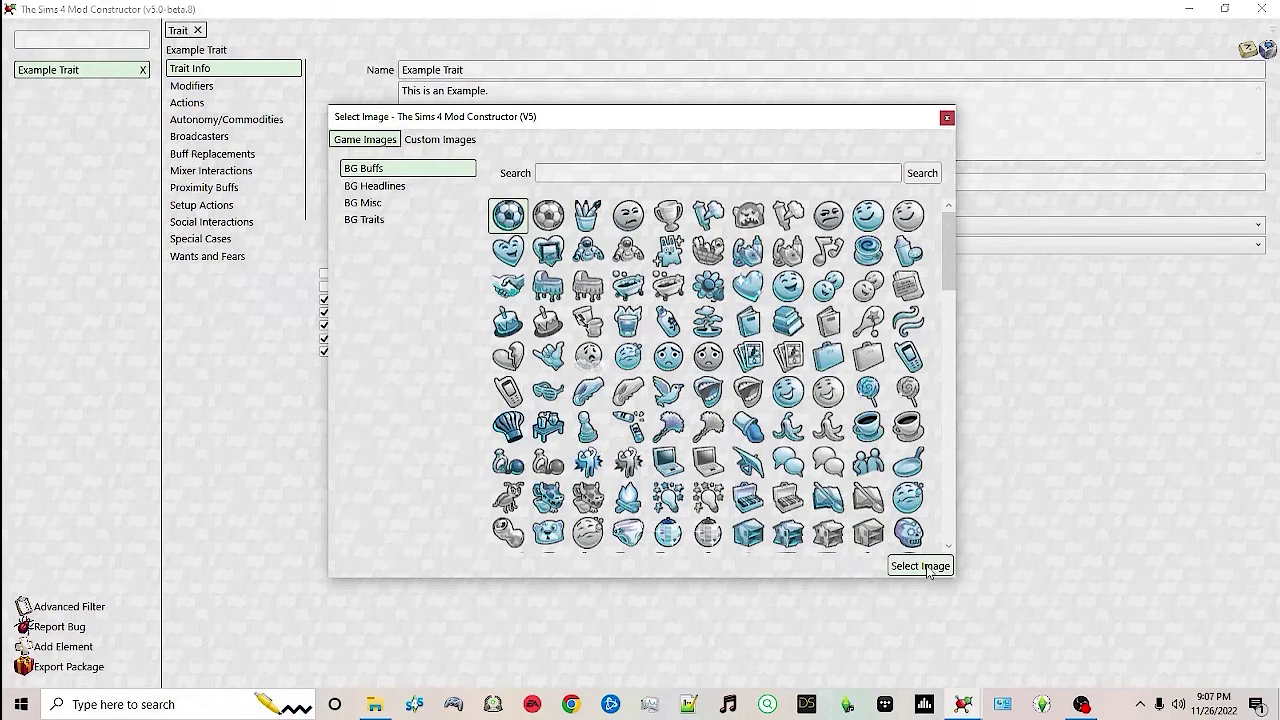
click(926, 570)
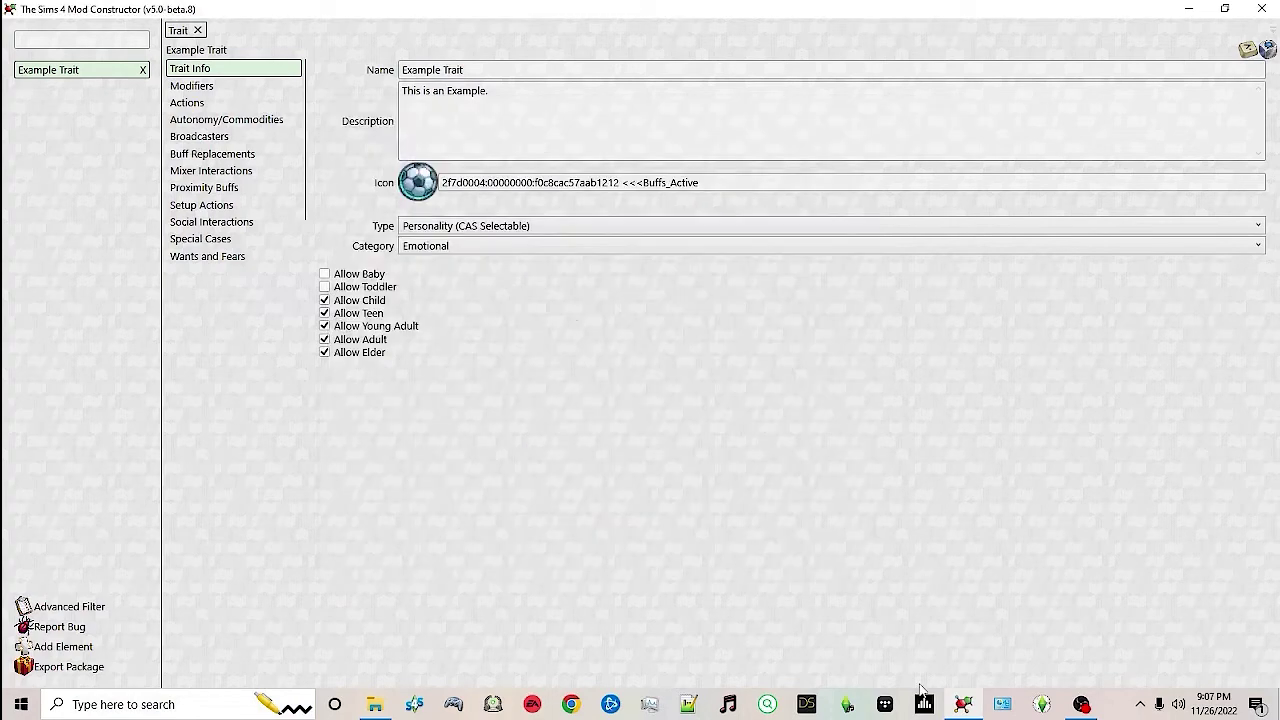
Try the Gameplay and Hidden types for the trait and look over the remaining type options.
click(533, 228)
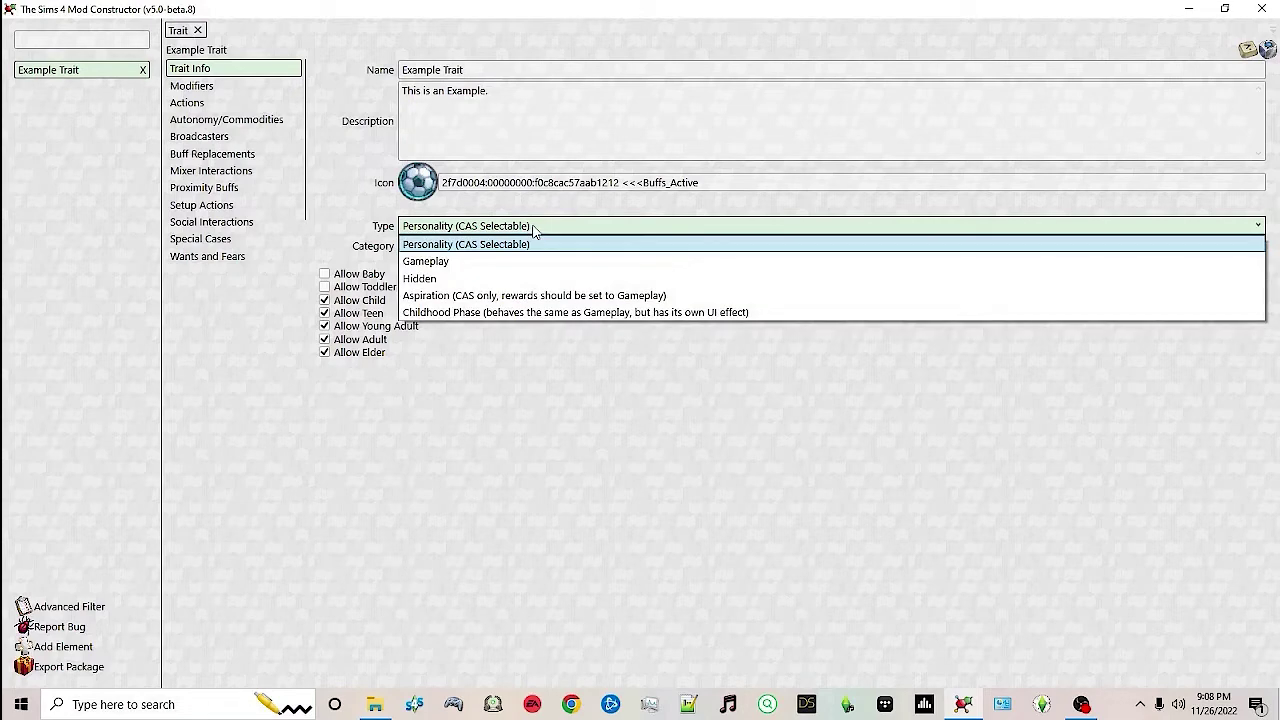
click(478, 262)
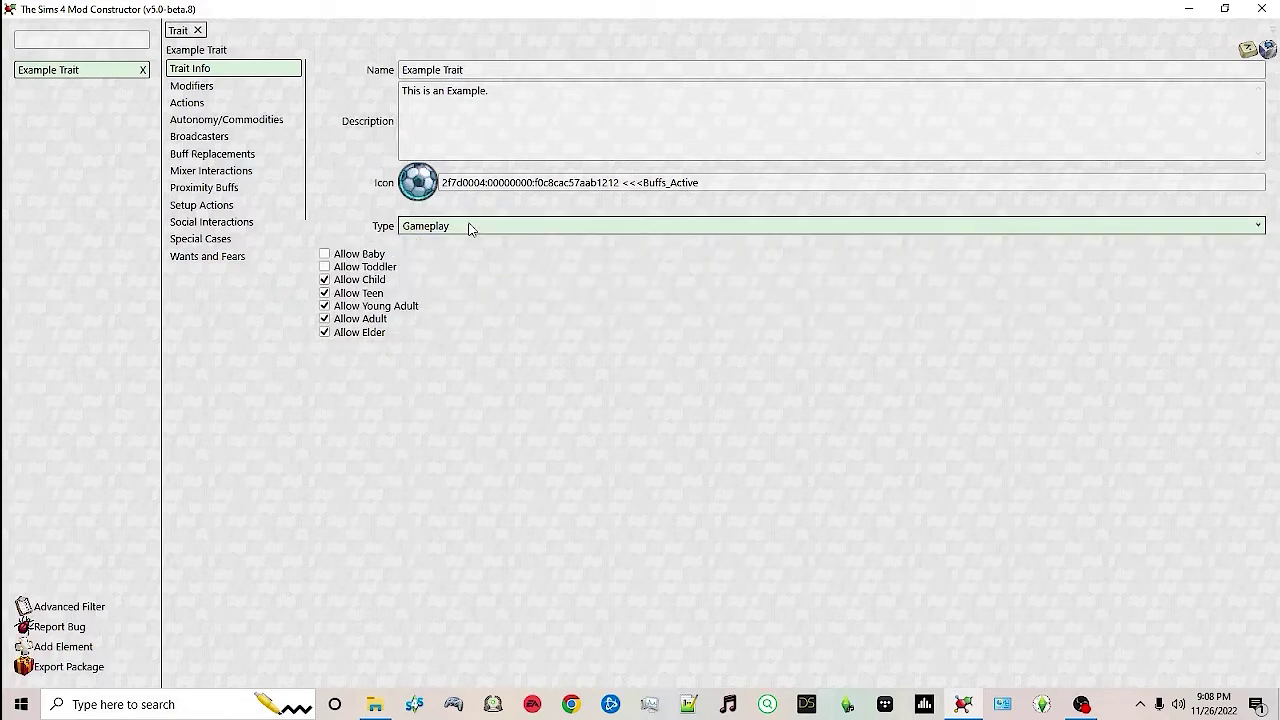
click(470, 228)
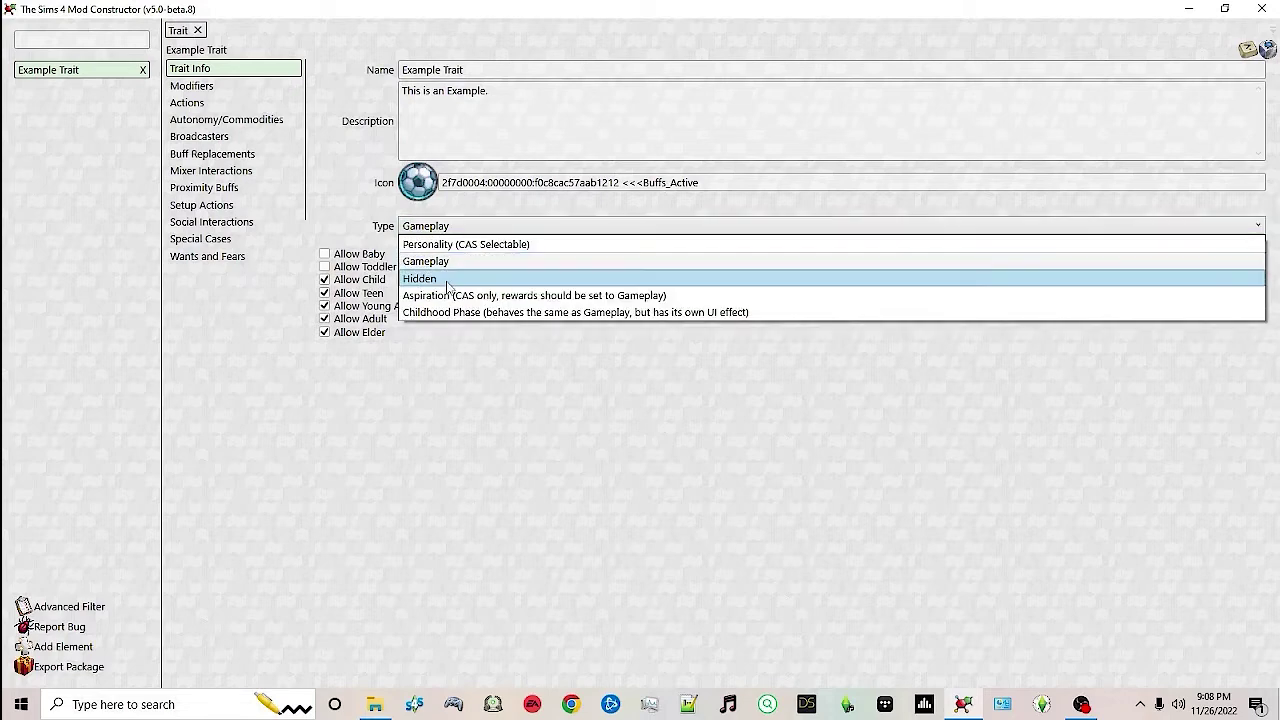
click(445, 280)
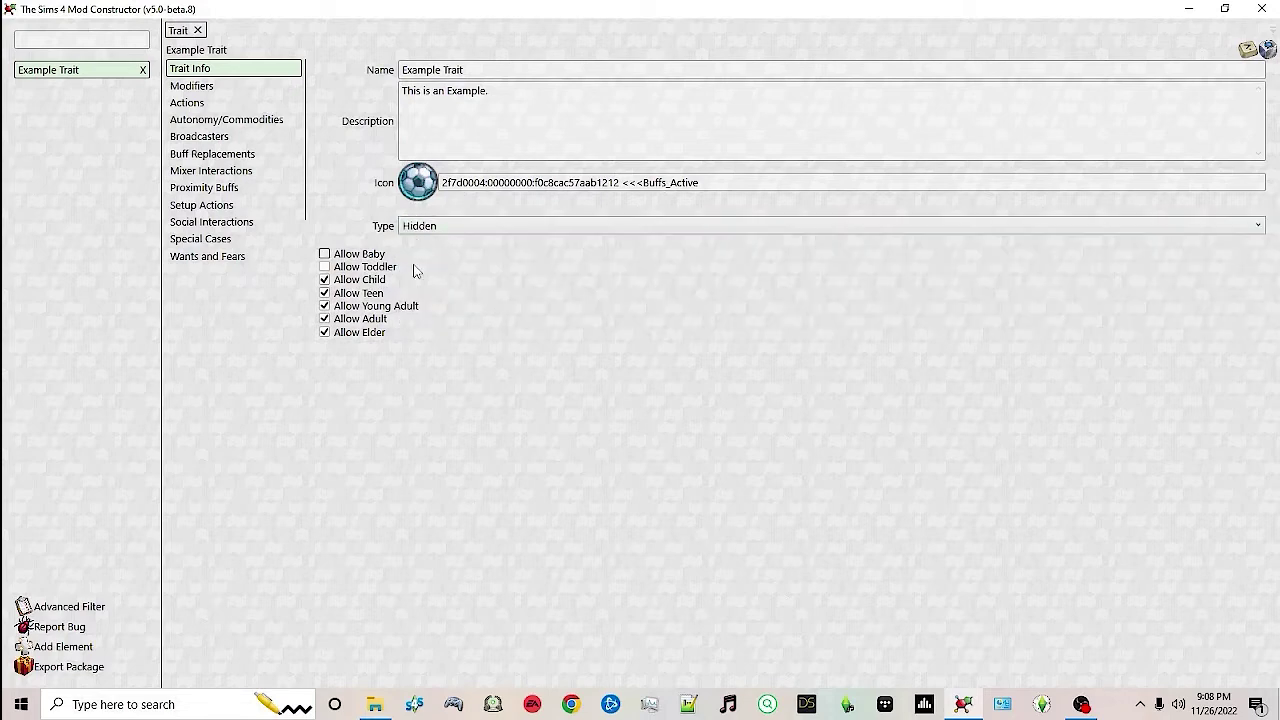
click(466, 227)
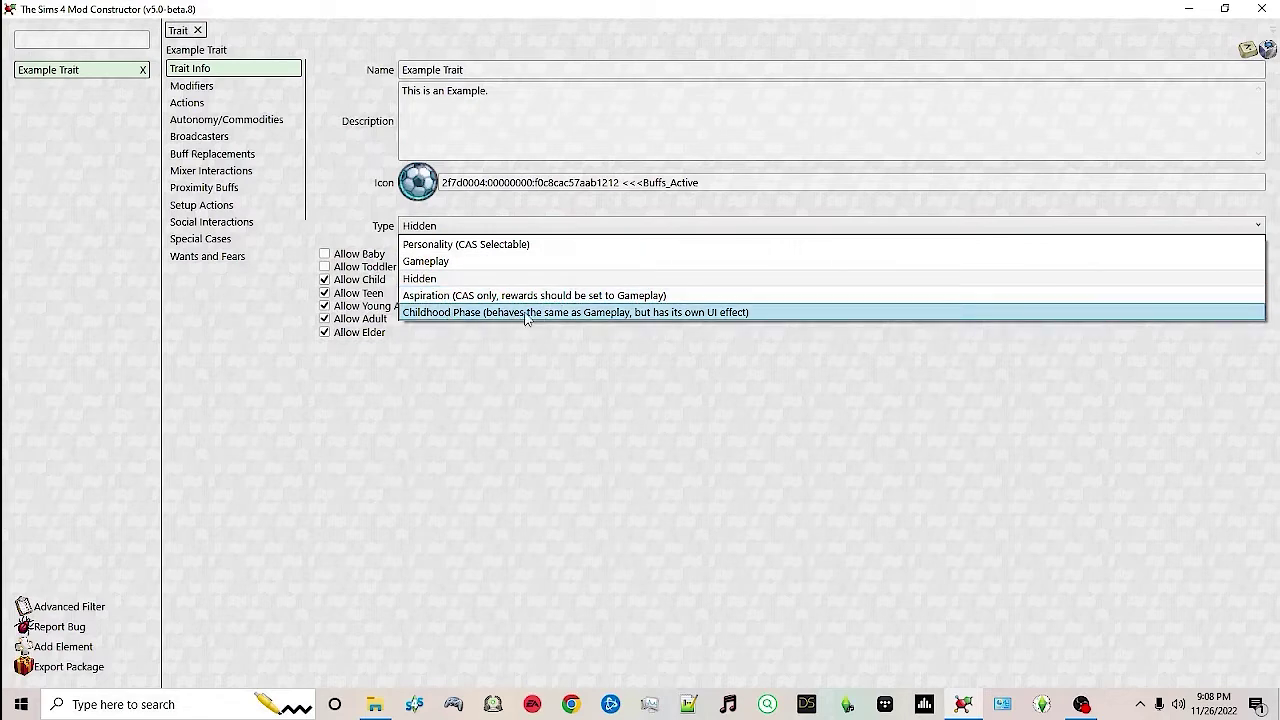
click(541, 442)
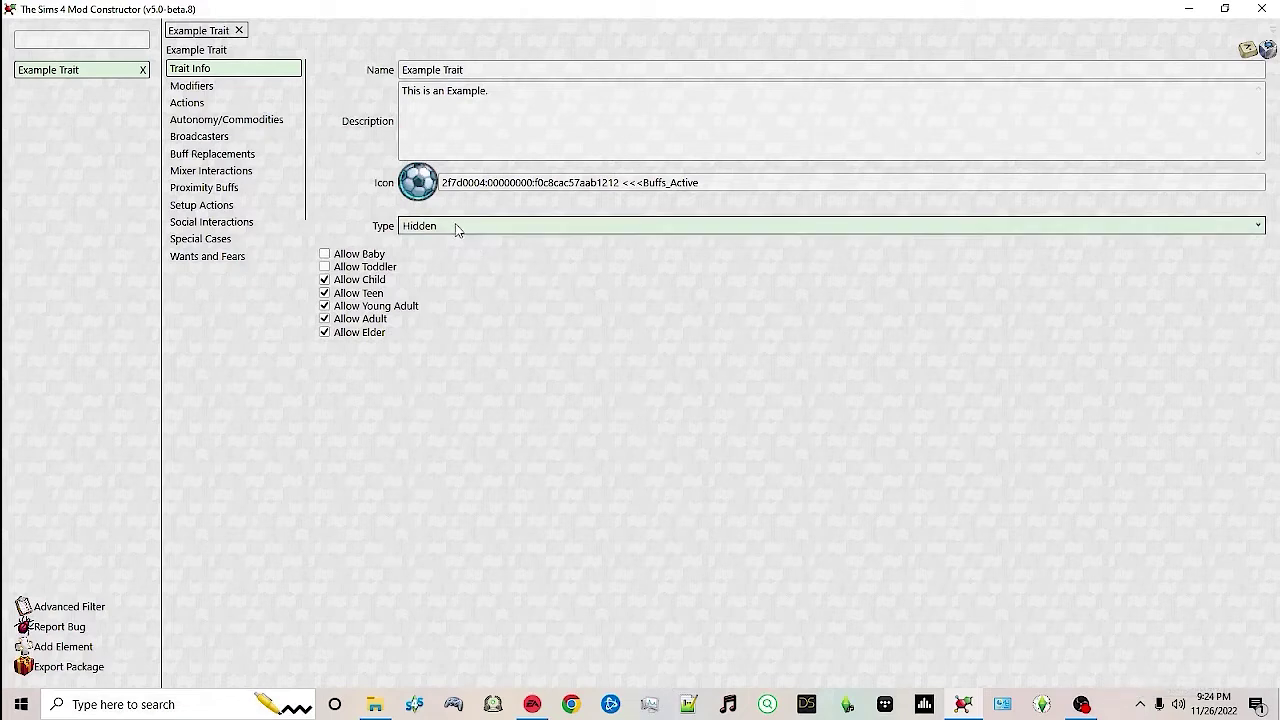
Set the trait's type to Personality (CAS Selectable) and review the available categories, keeping Emotional.
click(457, 226)
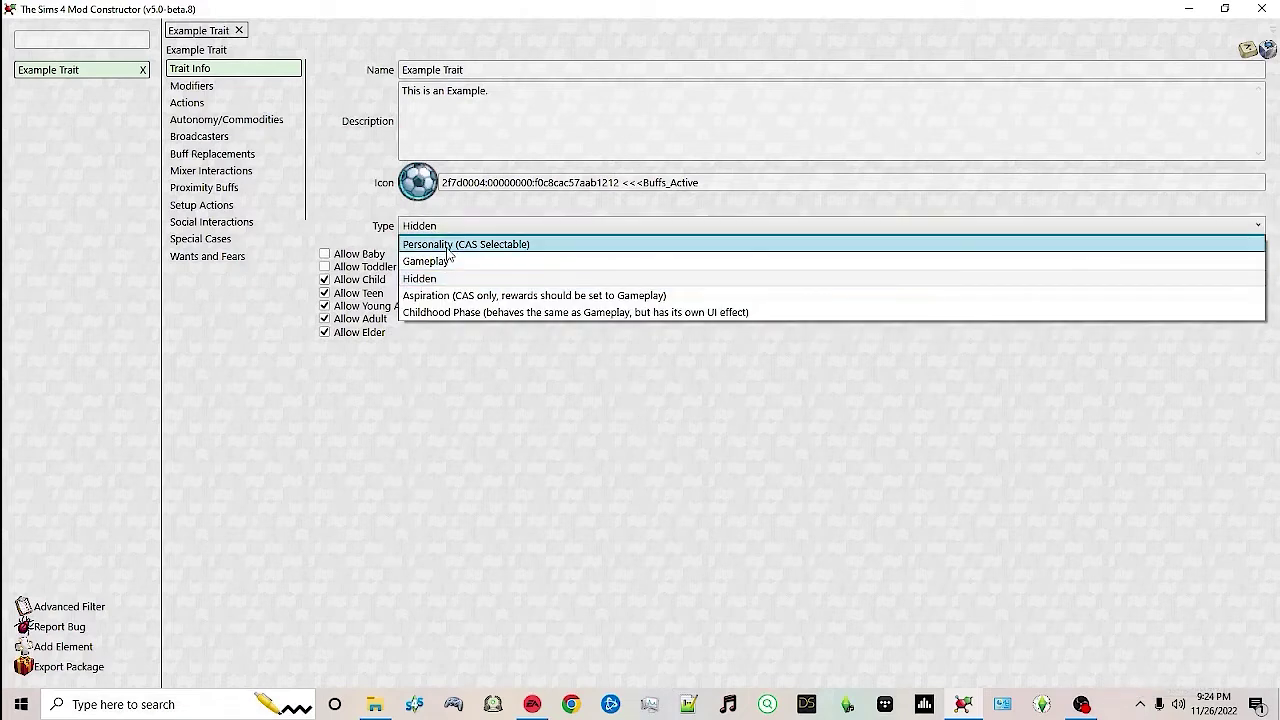
click(447, 247)
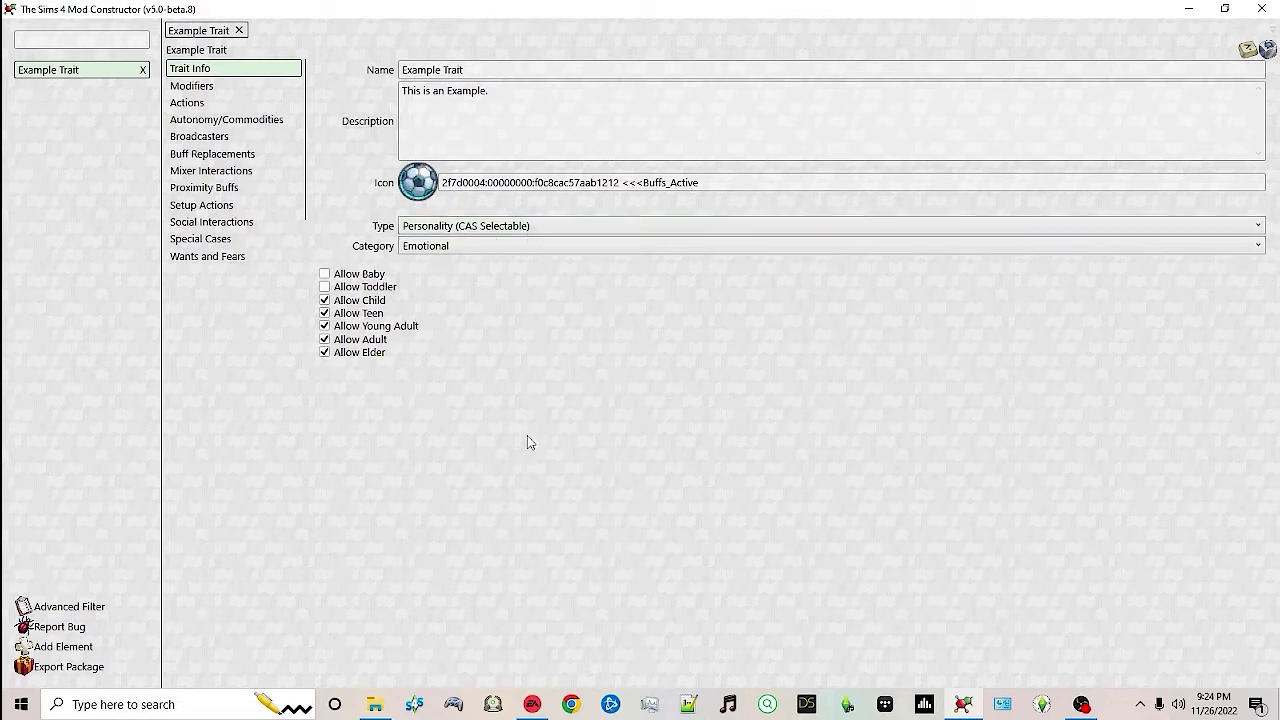
click(479, 252)
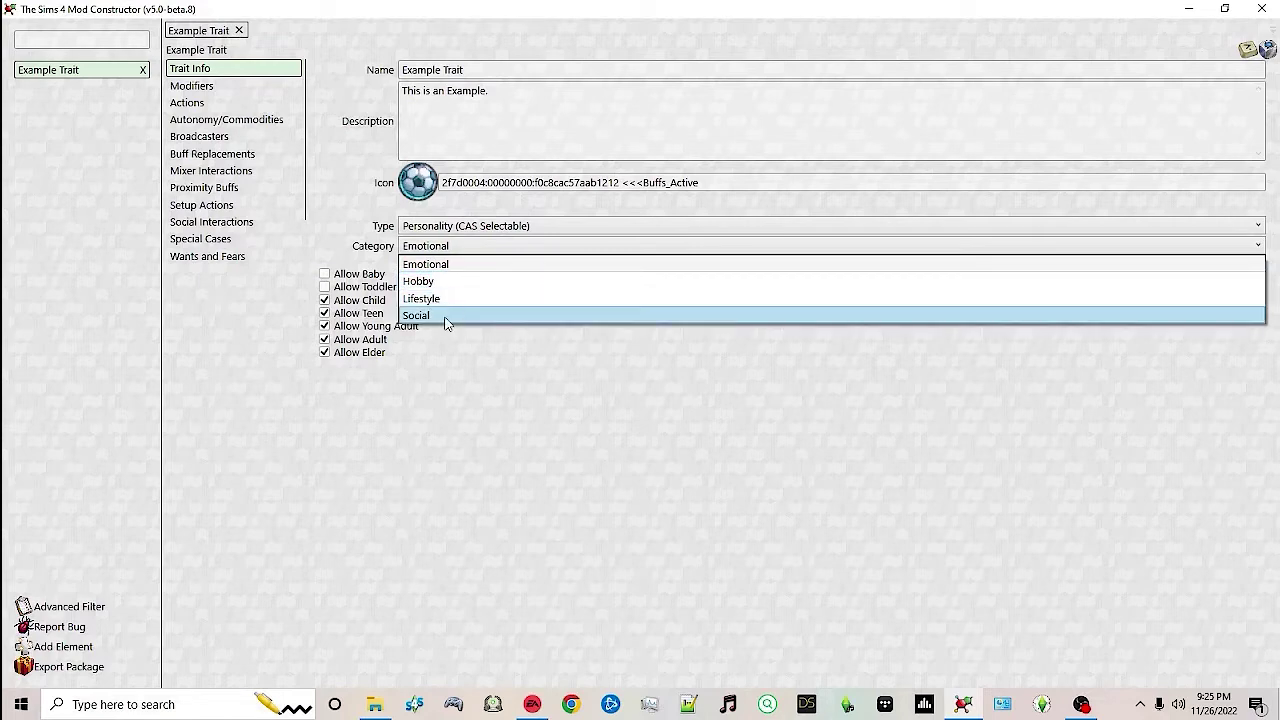
click(504, 453)
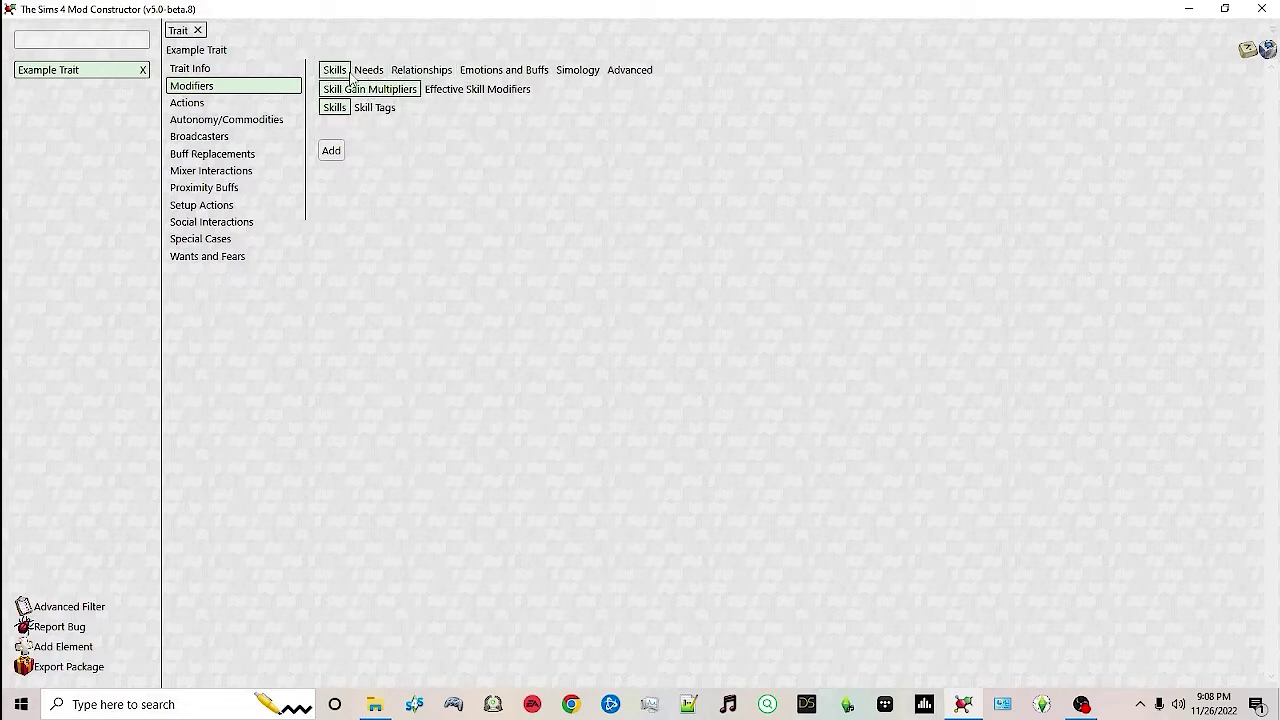
Add a skill gain multiplier modifier for the base game Logic skill and raise its multiplier.
click(335, 157)
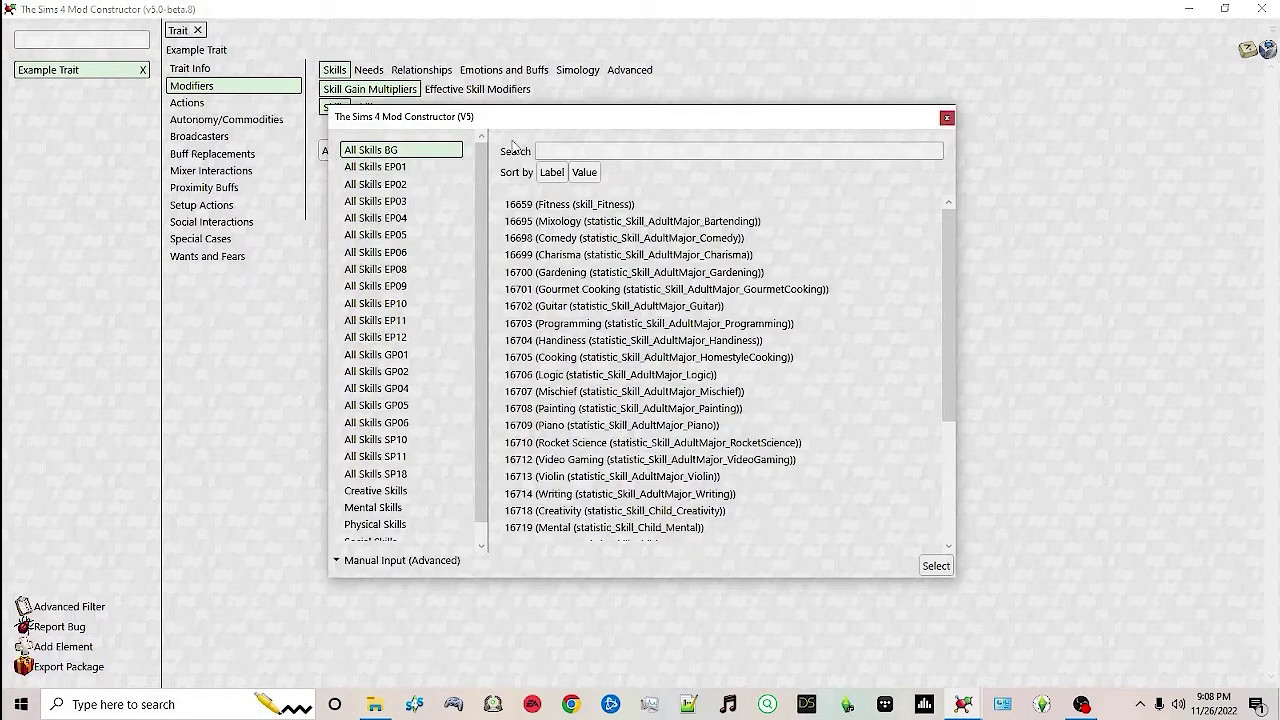
click(549, 147)
text(logi)
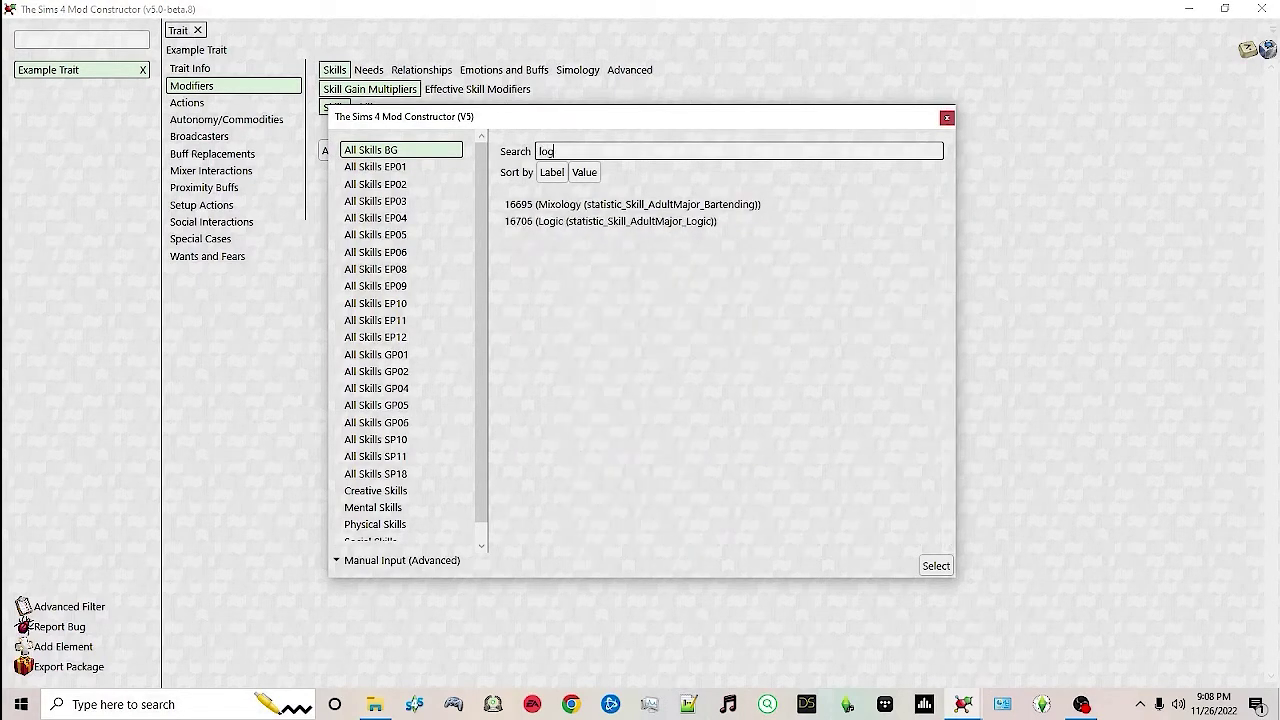
click(524, 207)
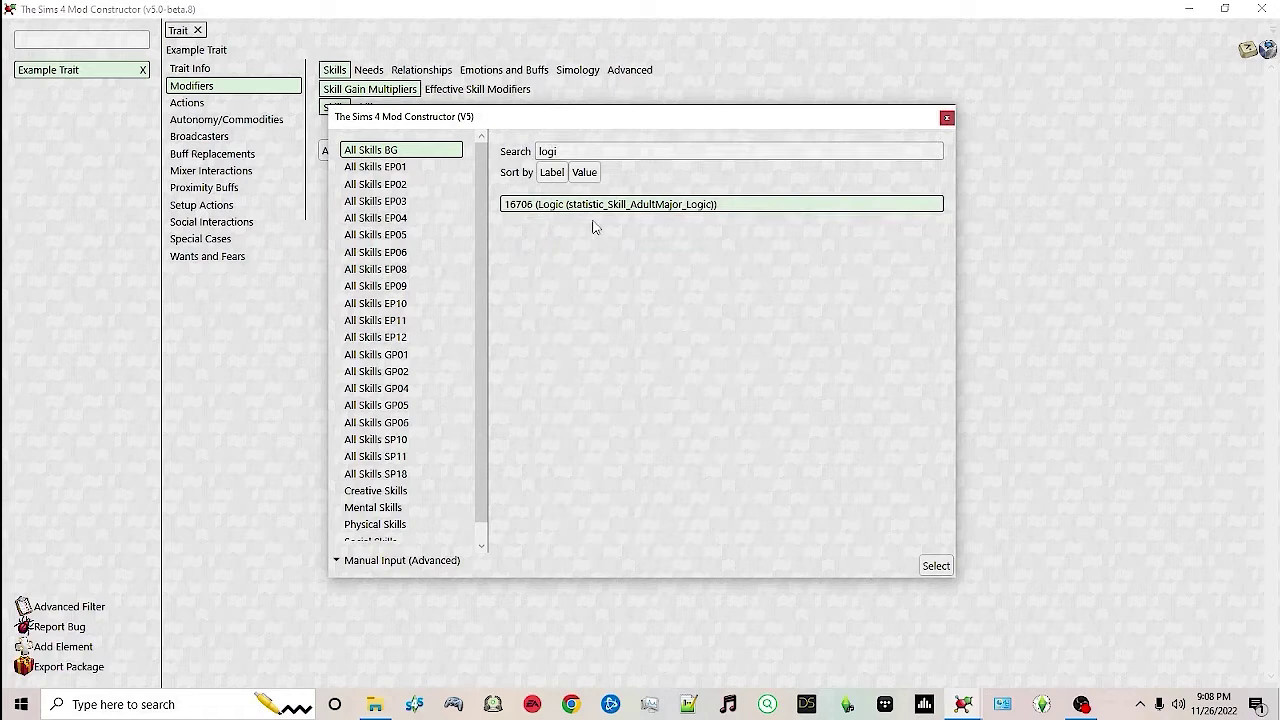
click(936, 566)
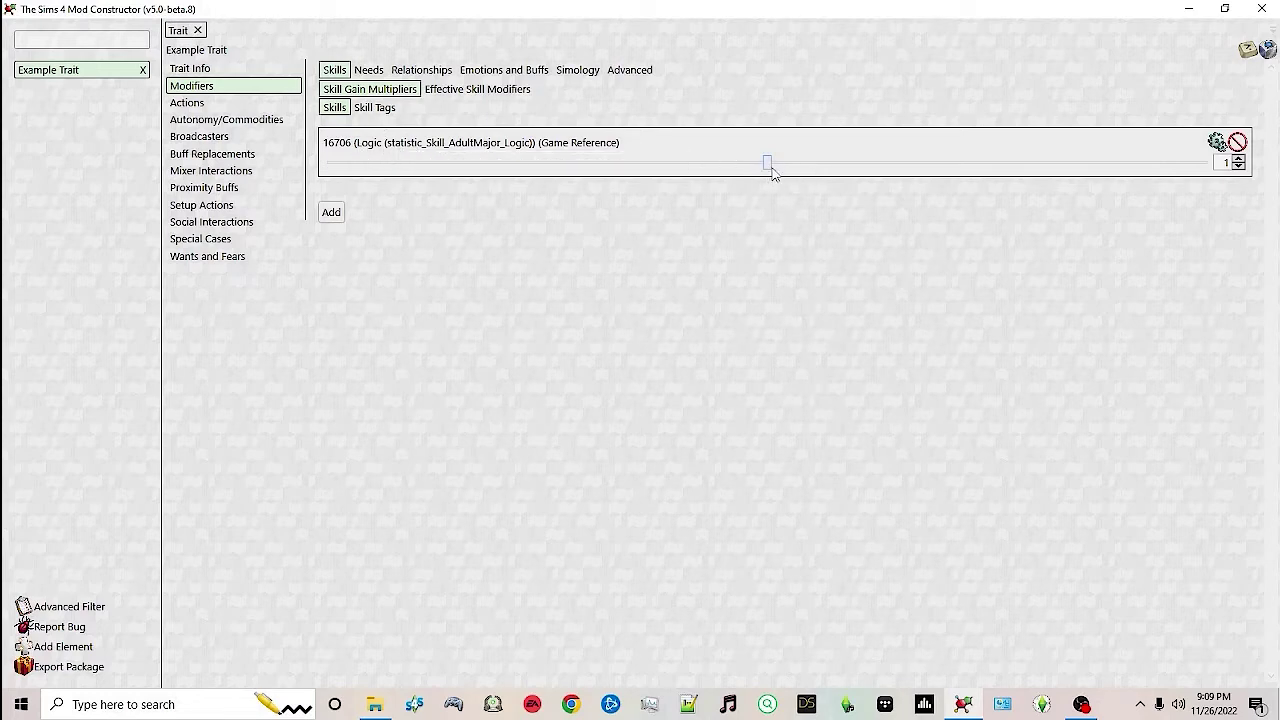
drag(772, 170, 1226, 162)
Add a need decay modifier for Energy (motive_Energy) and set its value to 1.1.
click(367, 70)
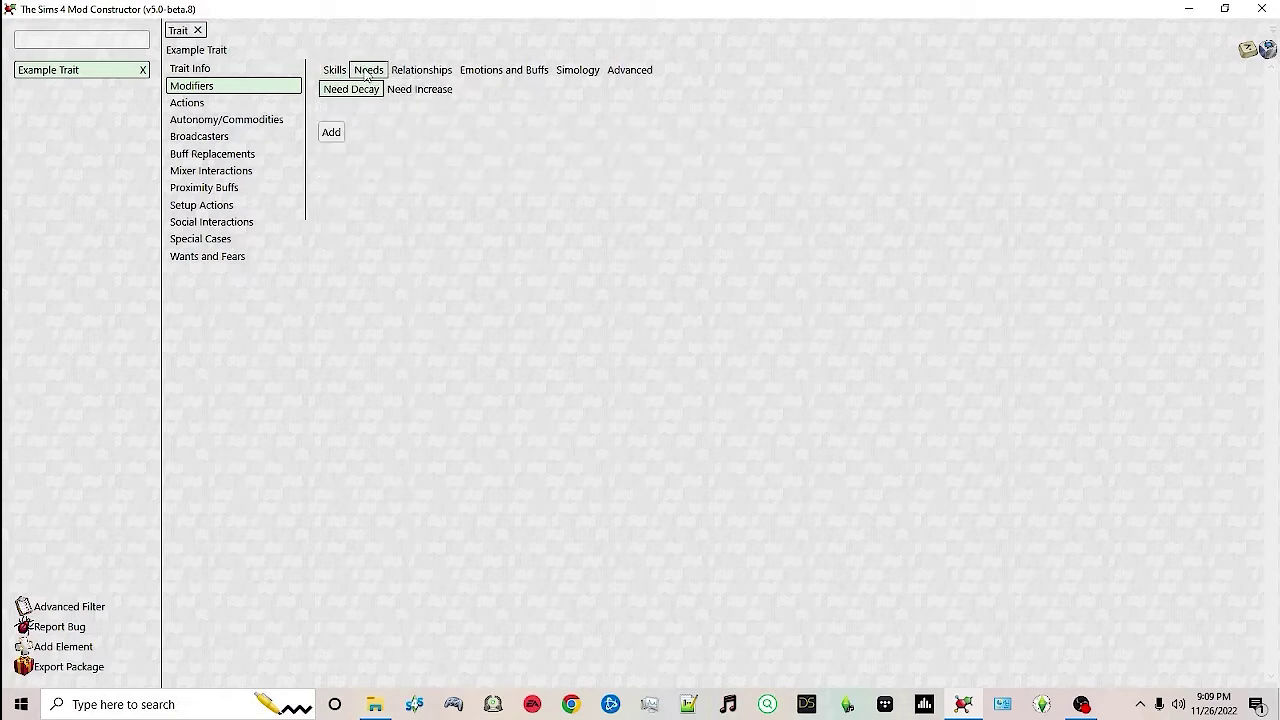
click(331, 134)
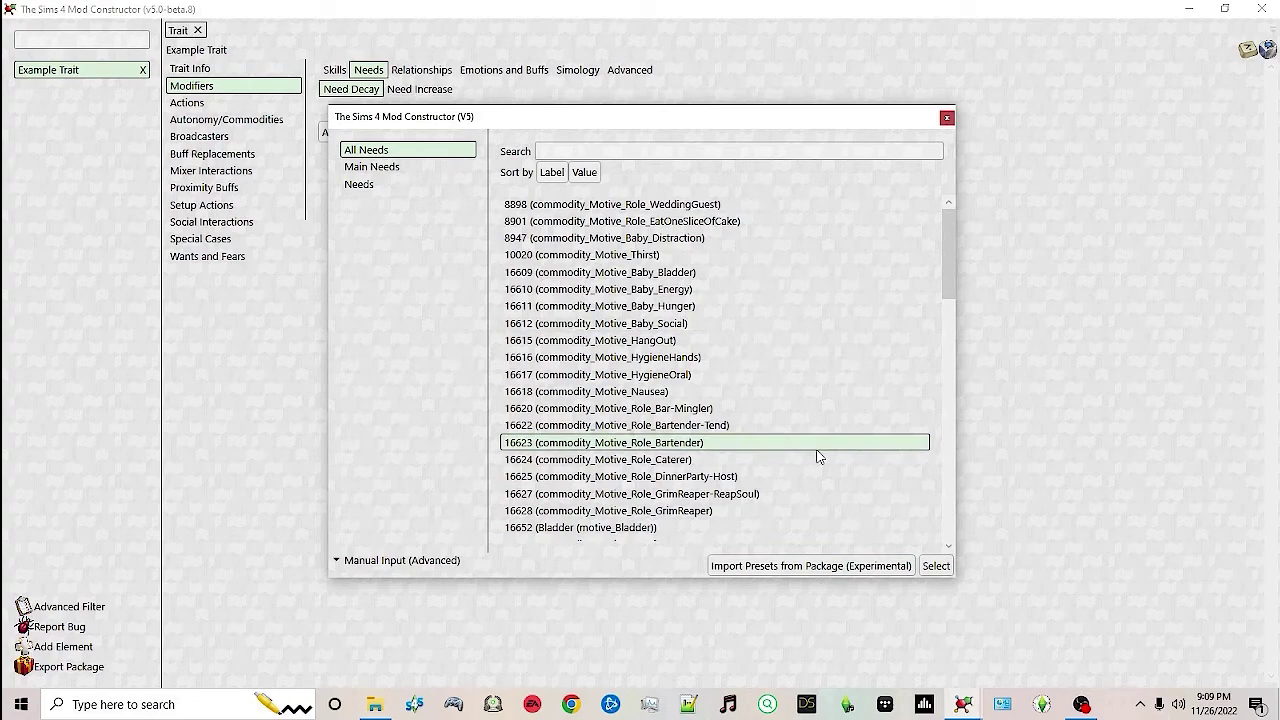
drag(948, 271, 942, 330)
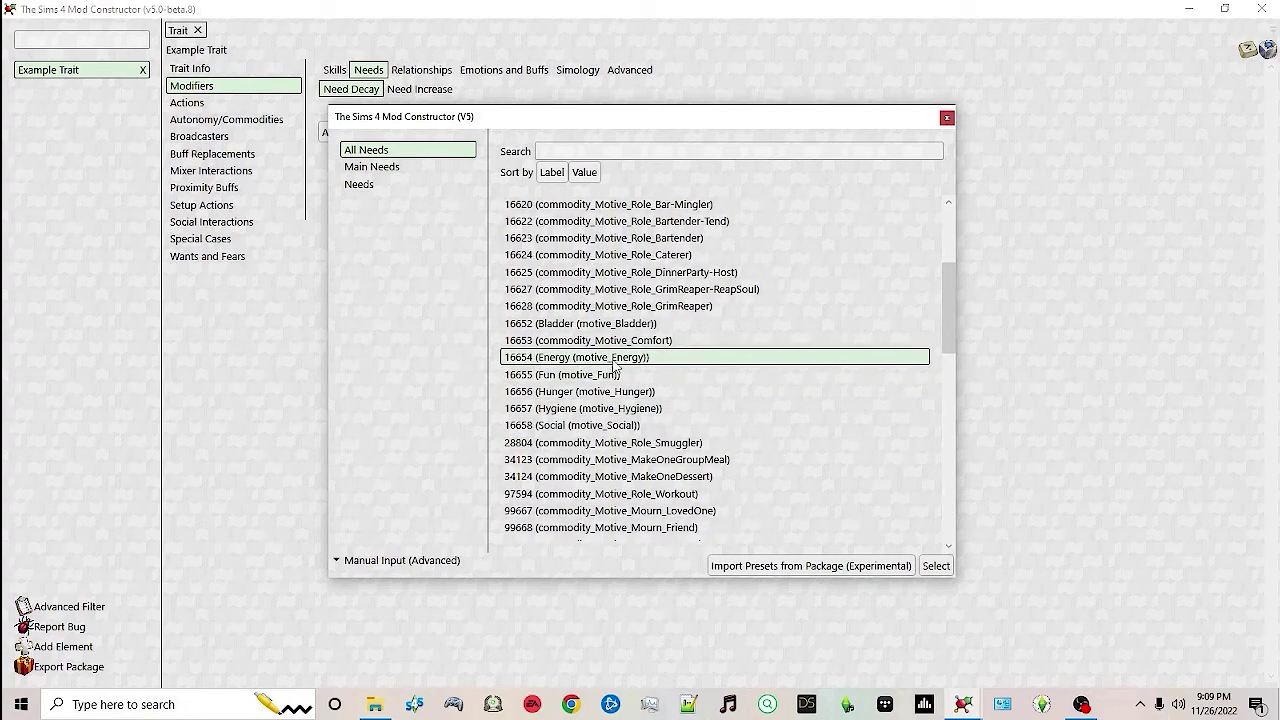
click(936, 566)
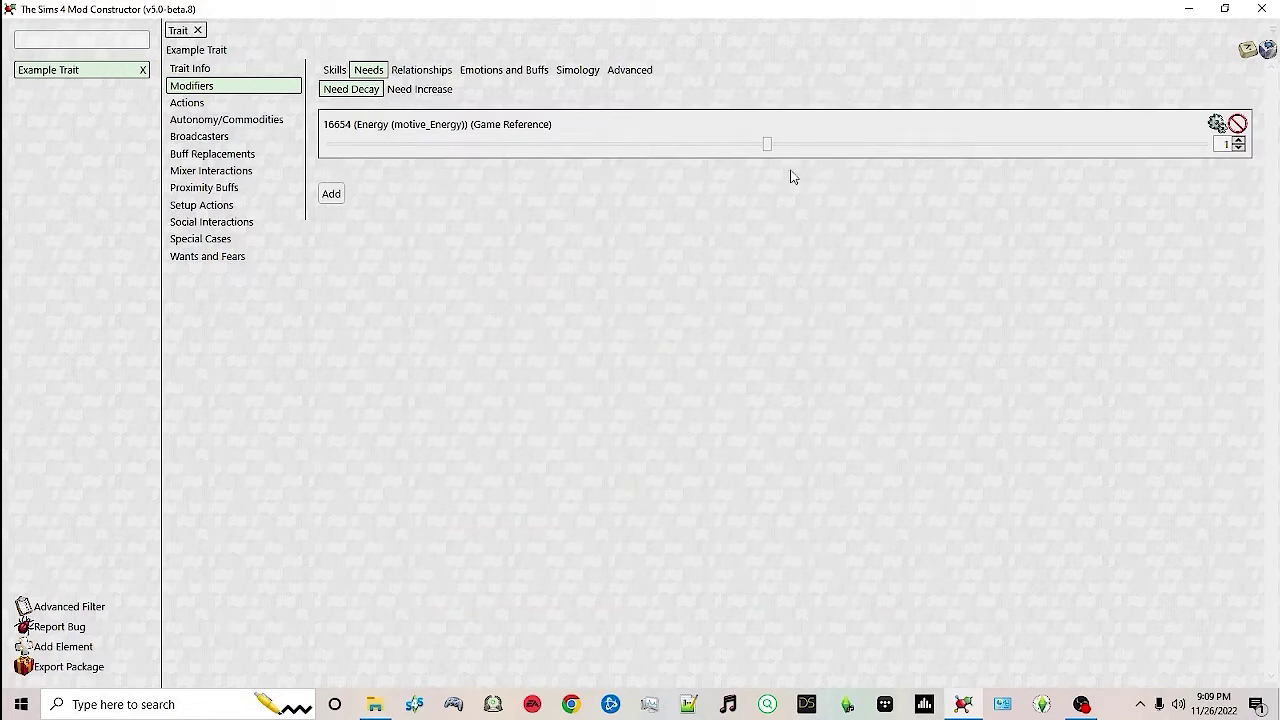
drag(766, 149, 1214, 150)
drag(1210, 149, 354, 162)
click(486, 153)
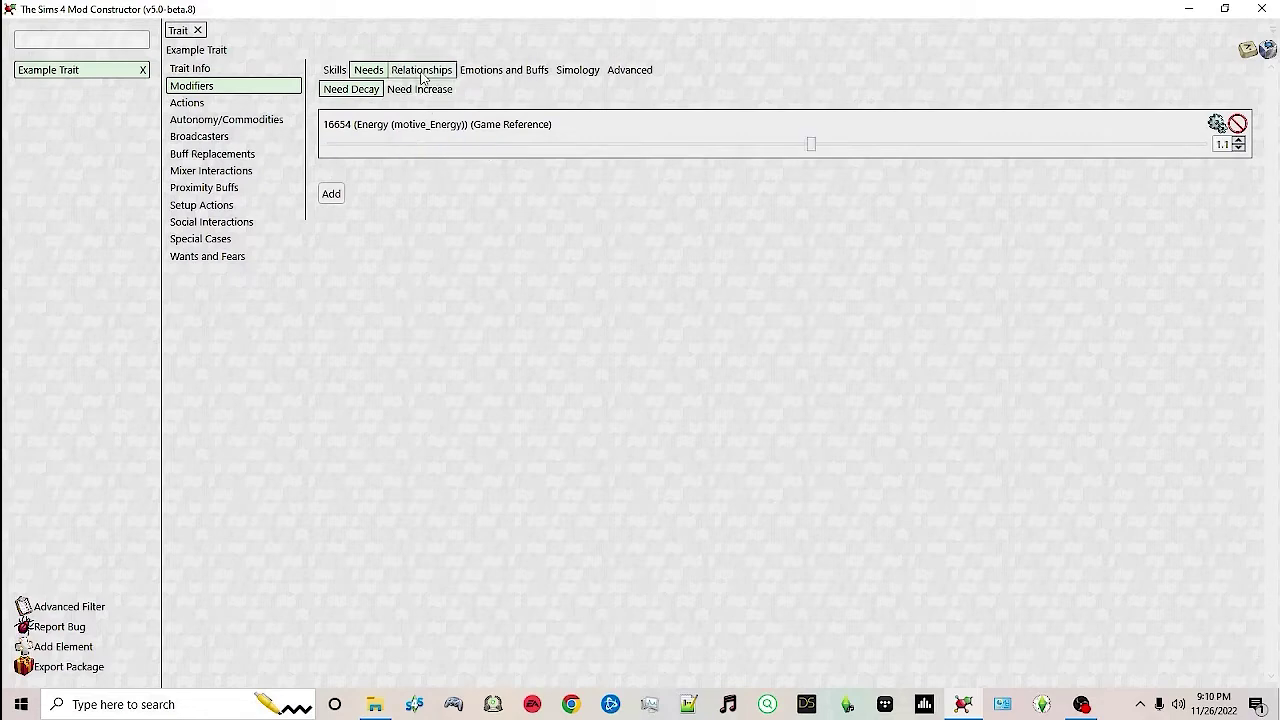
Add a relationship track increase multiplier for LTR_Friendship_Main, set it to 0.2, and view the emotion, buff and Simology modifiers.
click(421, 72)
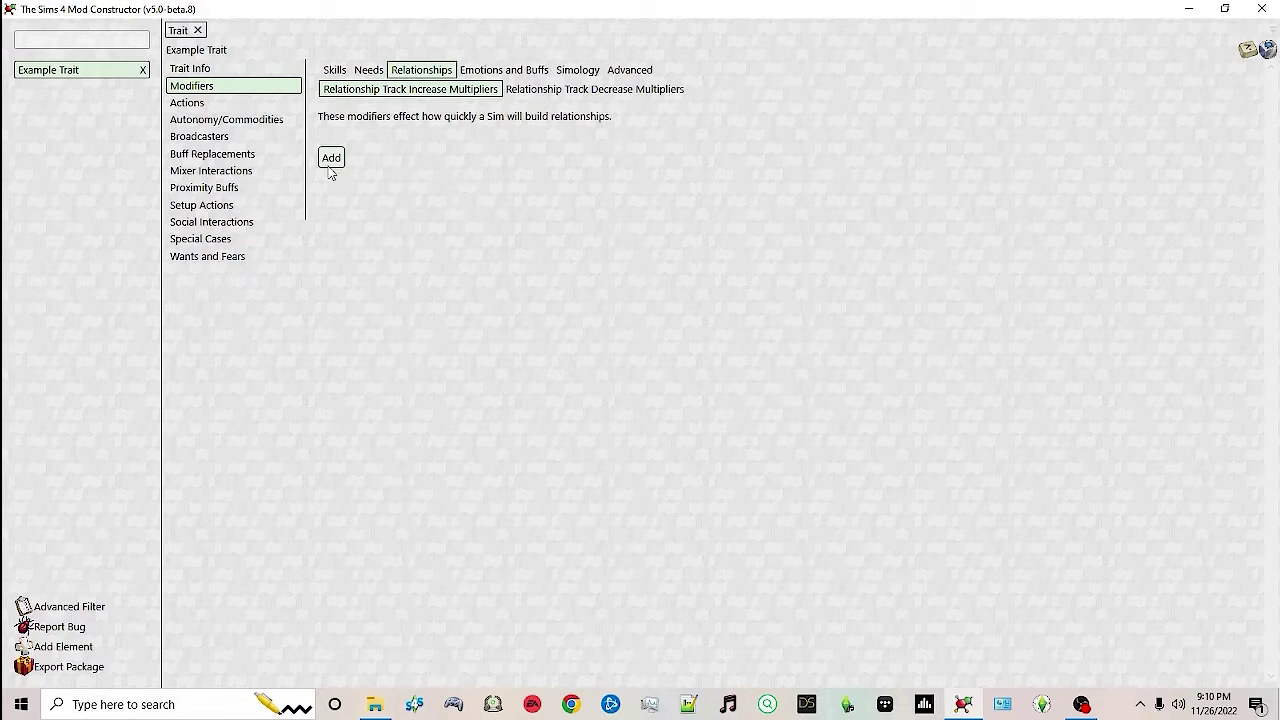
click(331, 158)
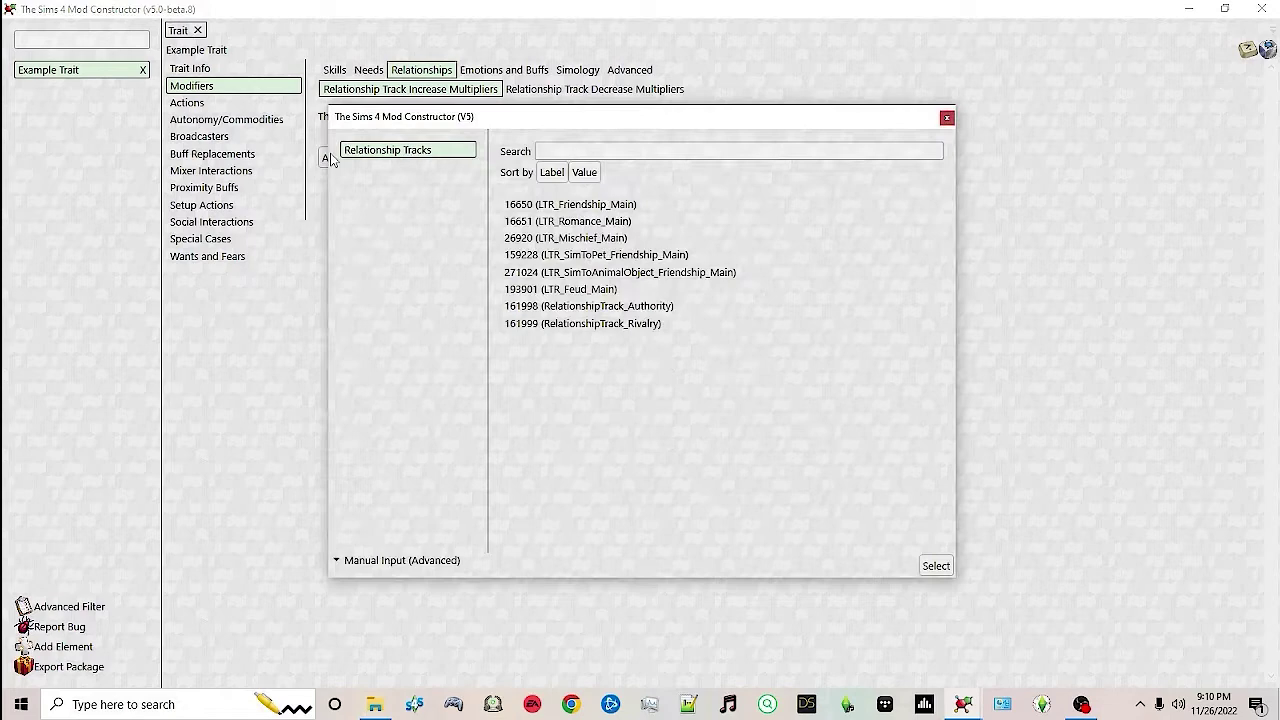
click(615, 208)
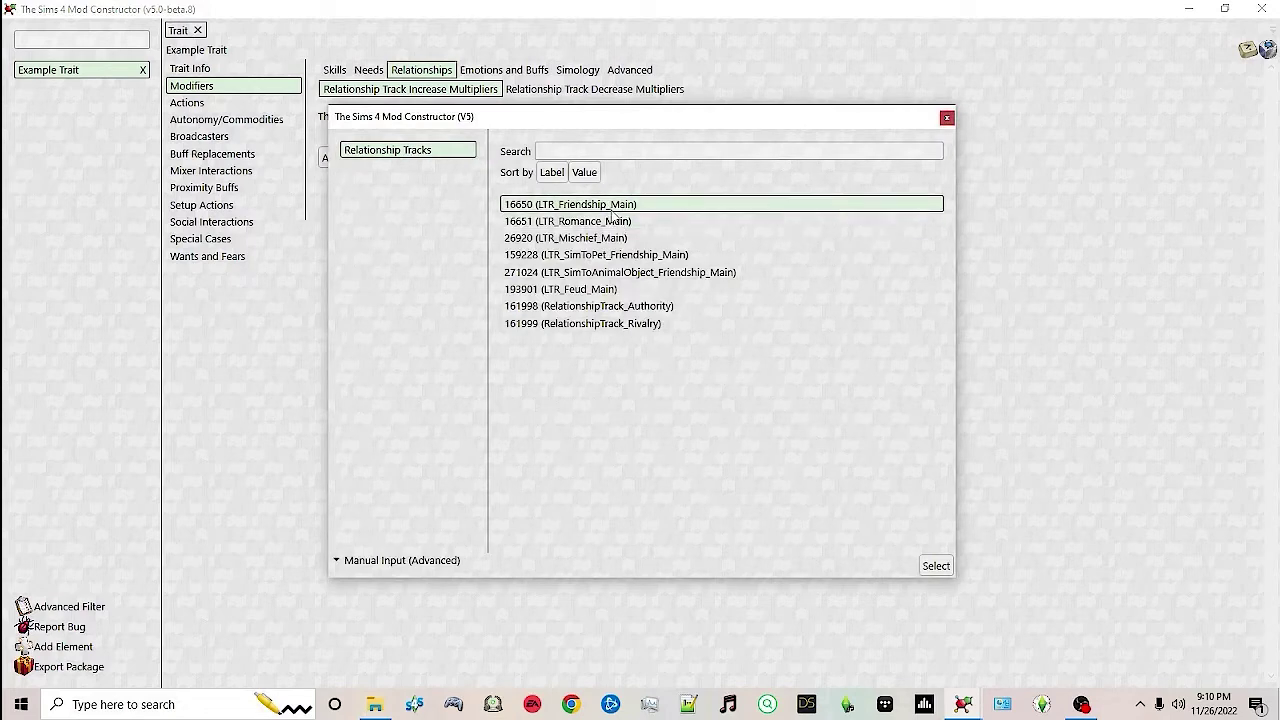
click(935, 566)
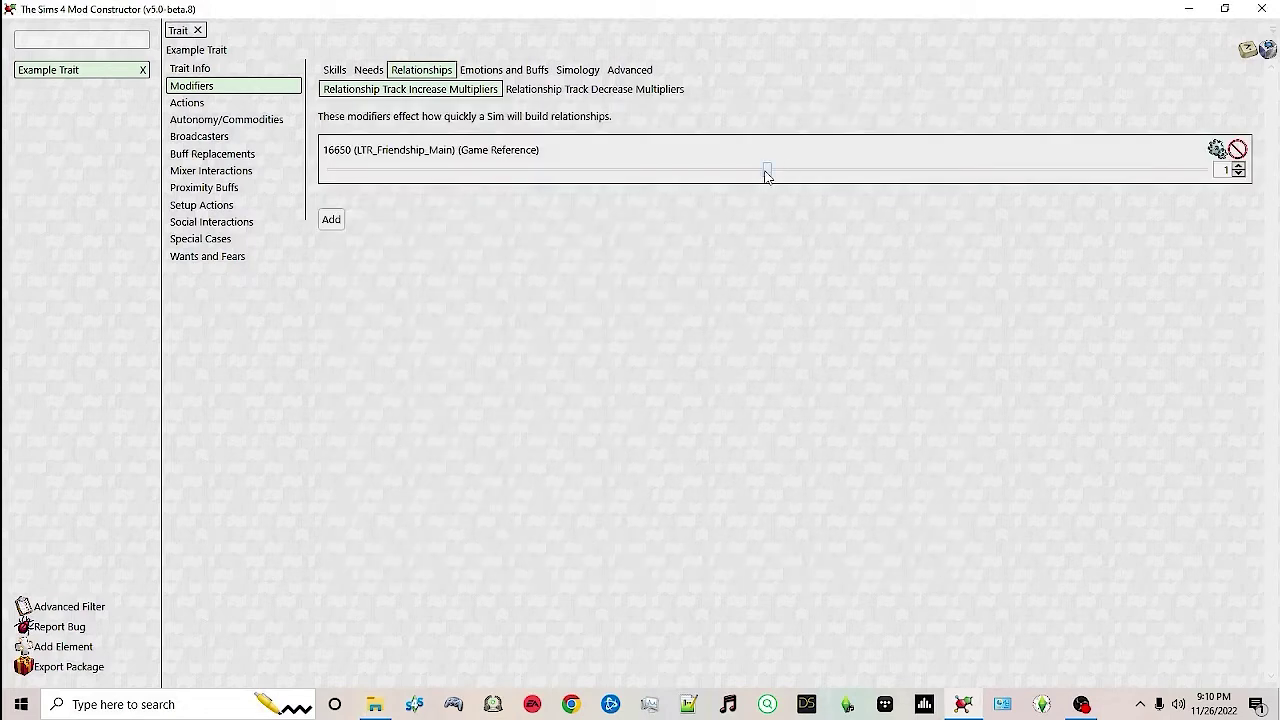
drag(767, 175, 418, 176)
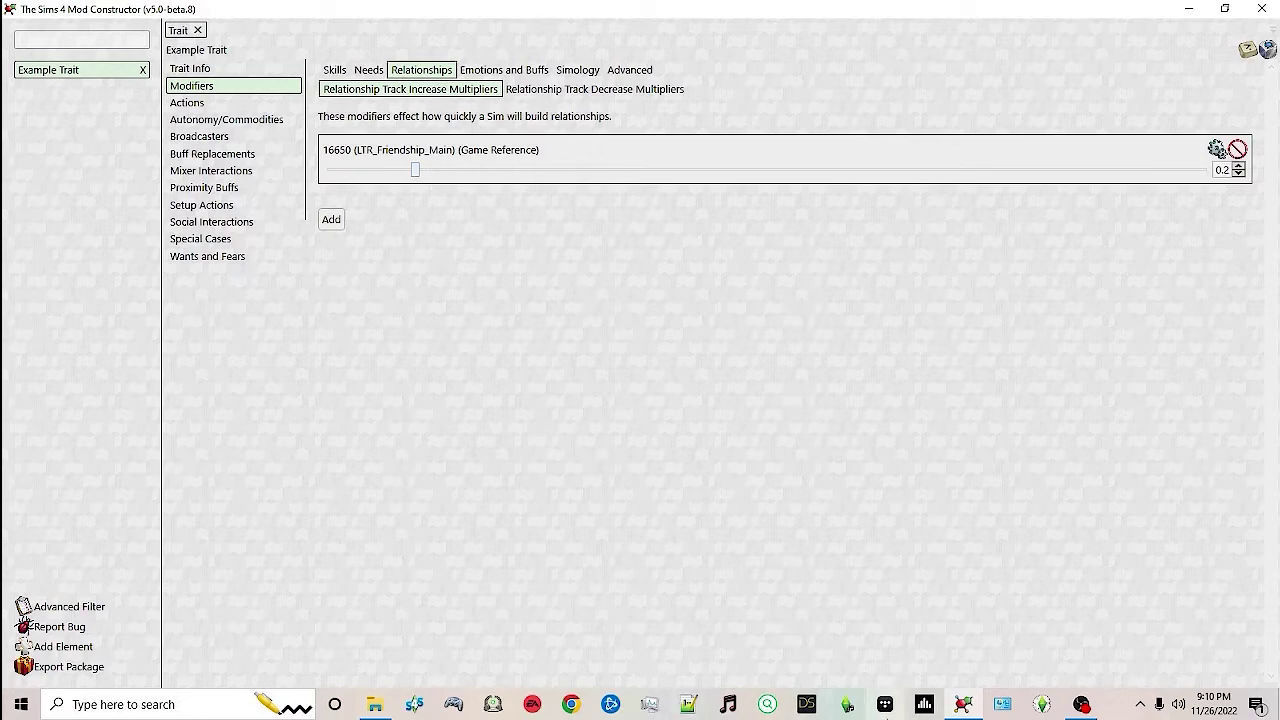
click(510, 72)
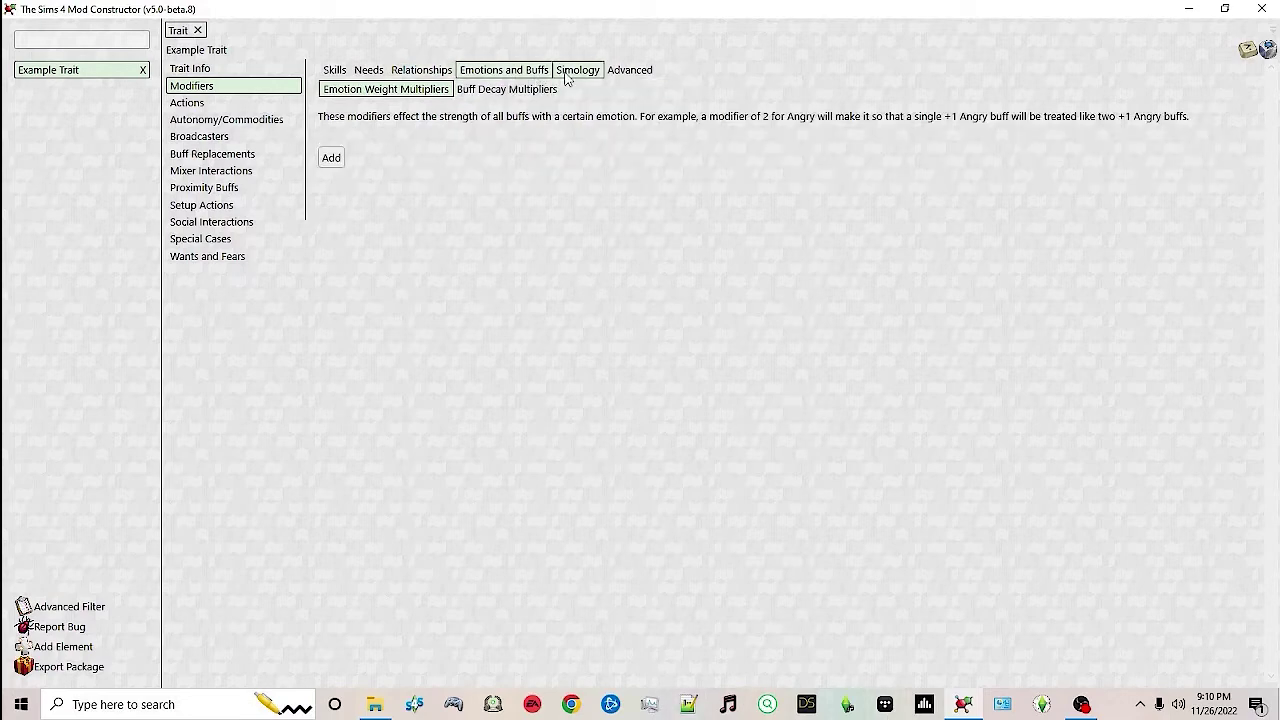
click(575, 73)
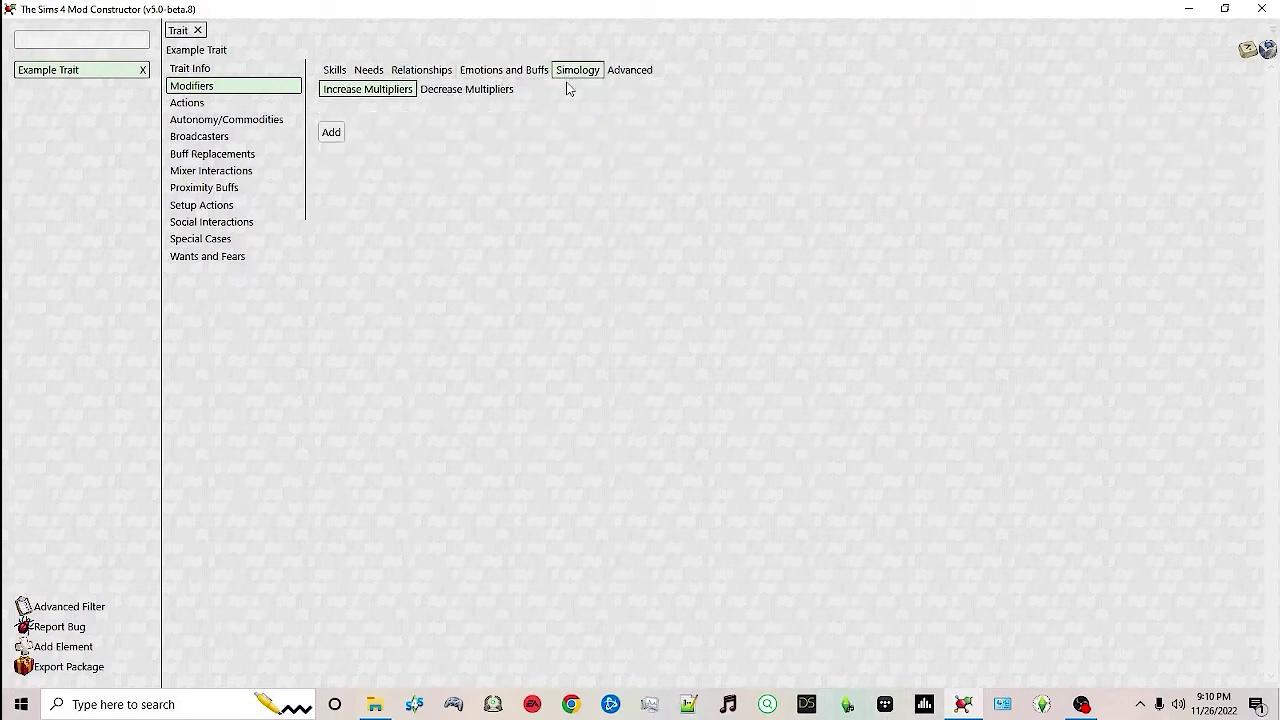
Create a new loot action set in the trait's actions and add the base game action 107712 (Loot_Simoleon_5000).
click(186, 104)
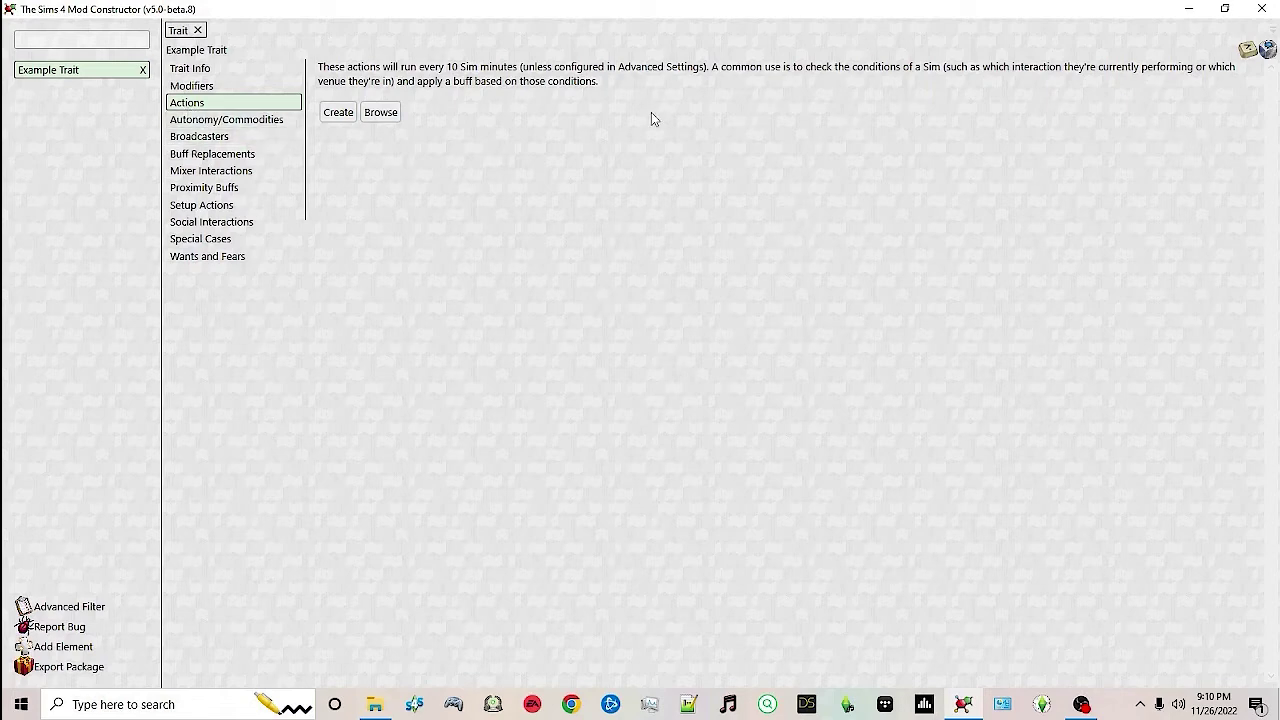
click(339, 112)
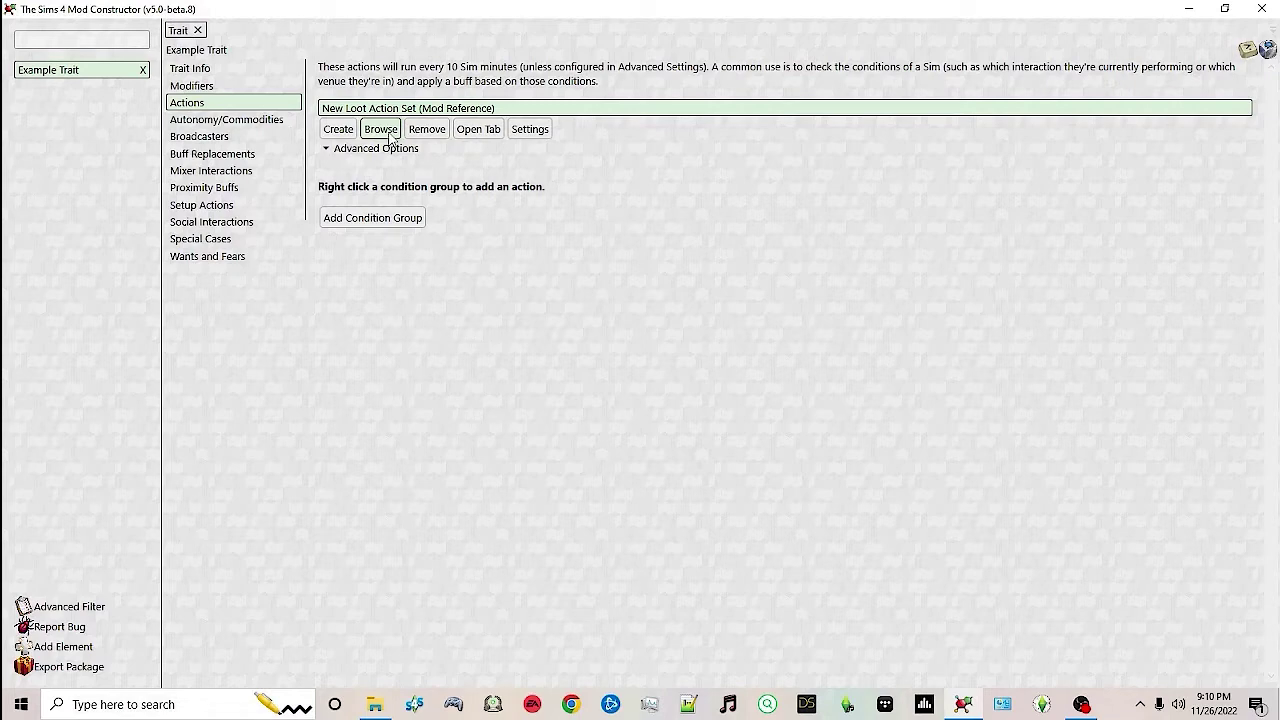
click(381, 131)
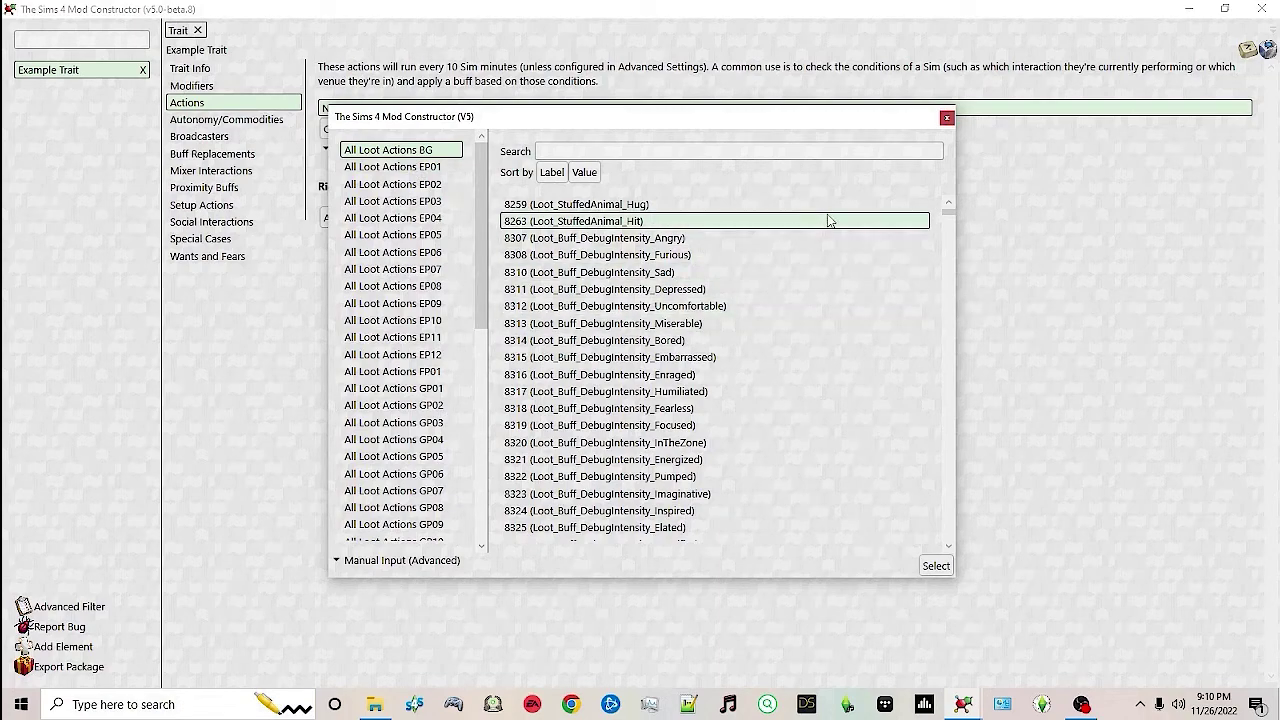
drag(947, 212, 948, 268)
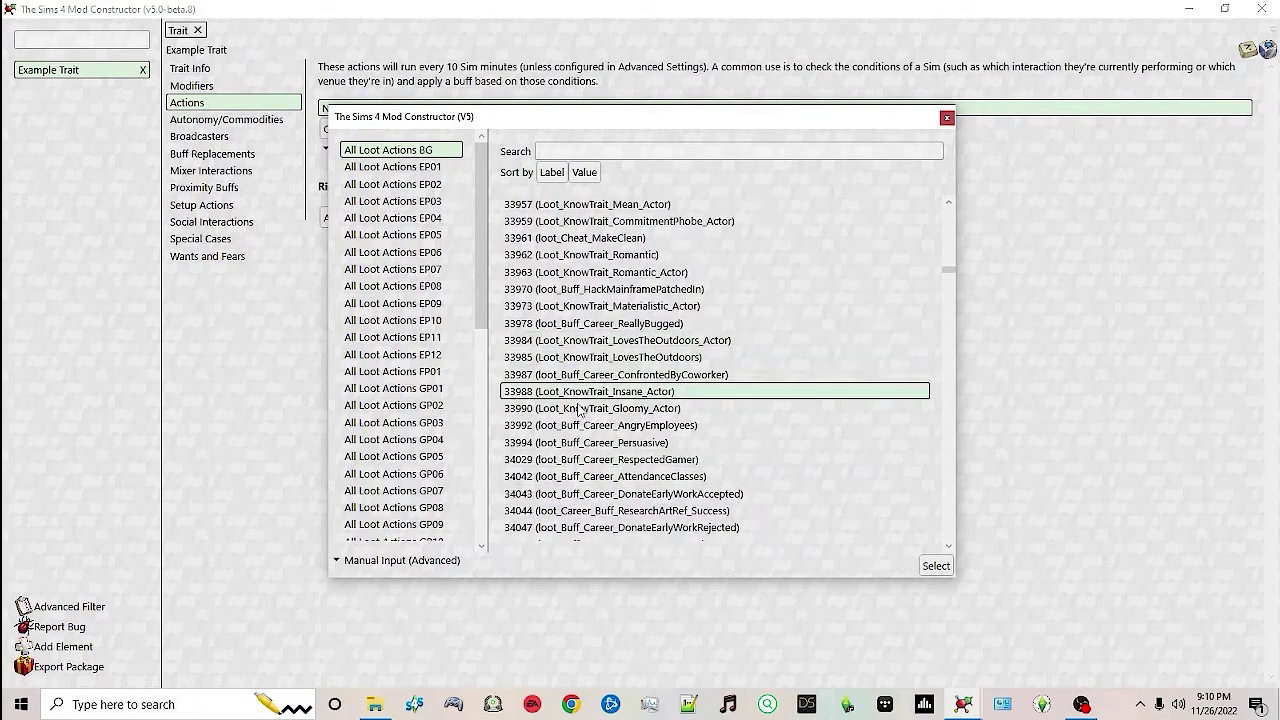
scroll(600, 398, down, 2)
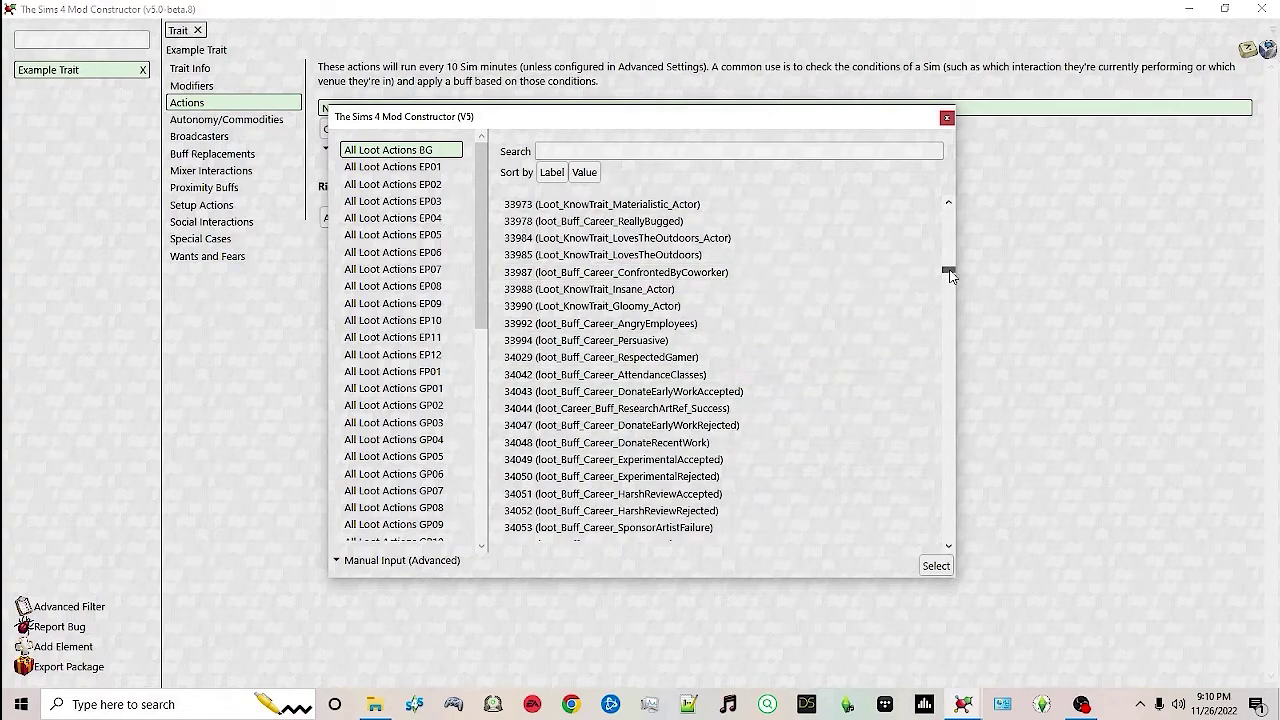
drag(950, 276, 946, 358)
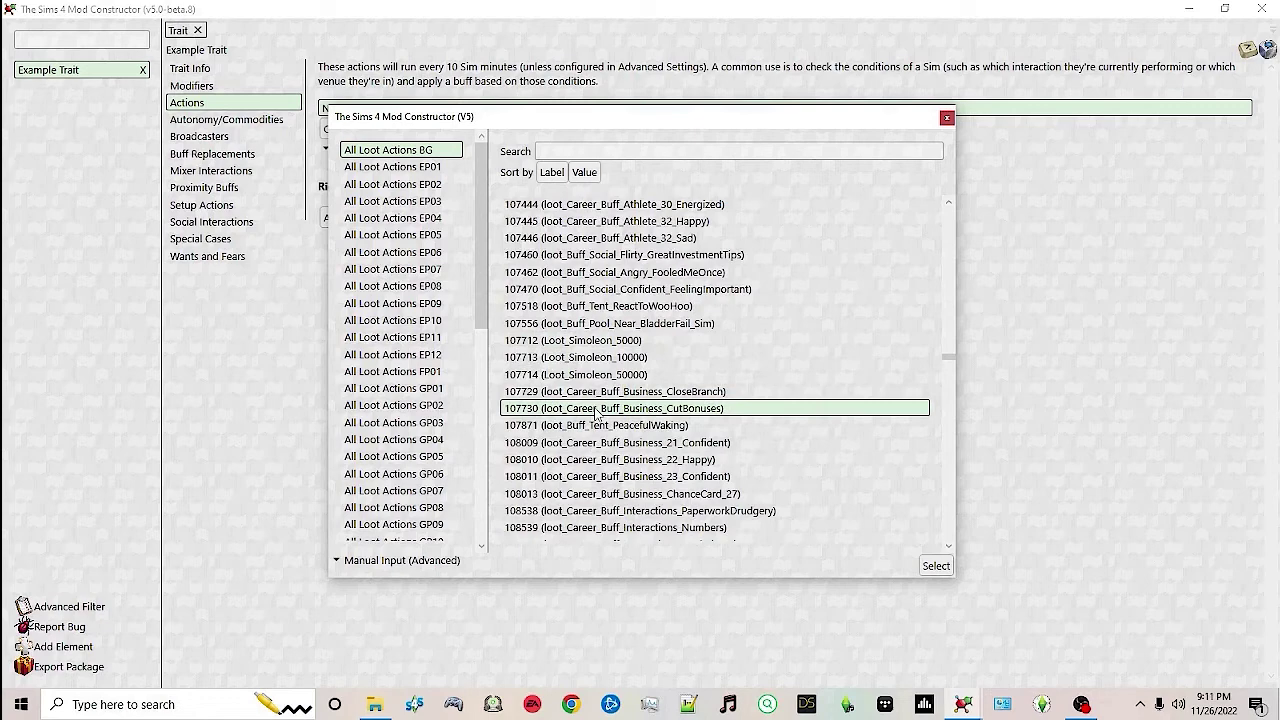
click(598, 342)
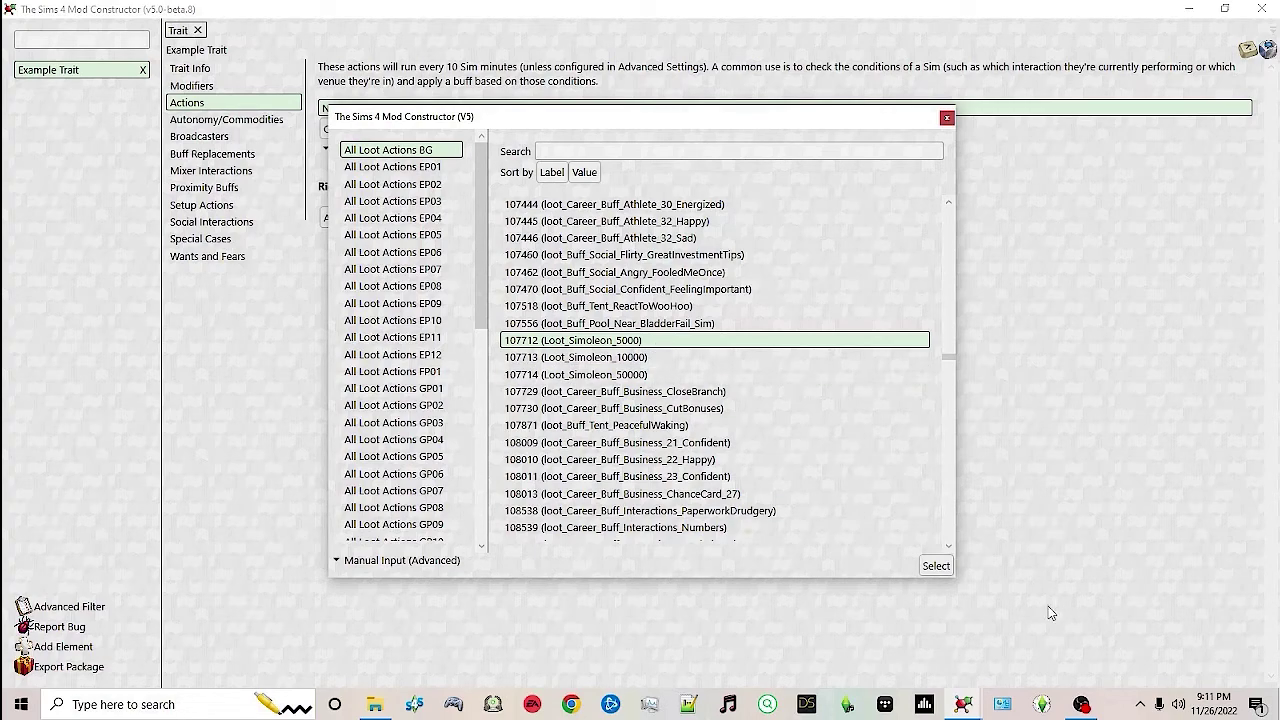
click(934, 566)
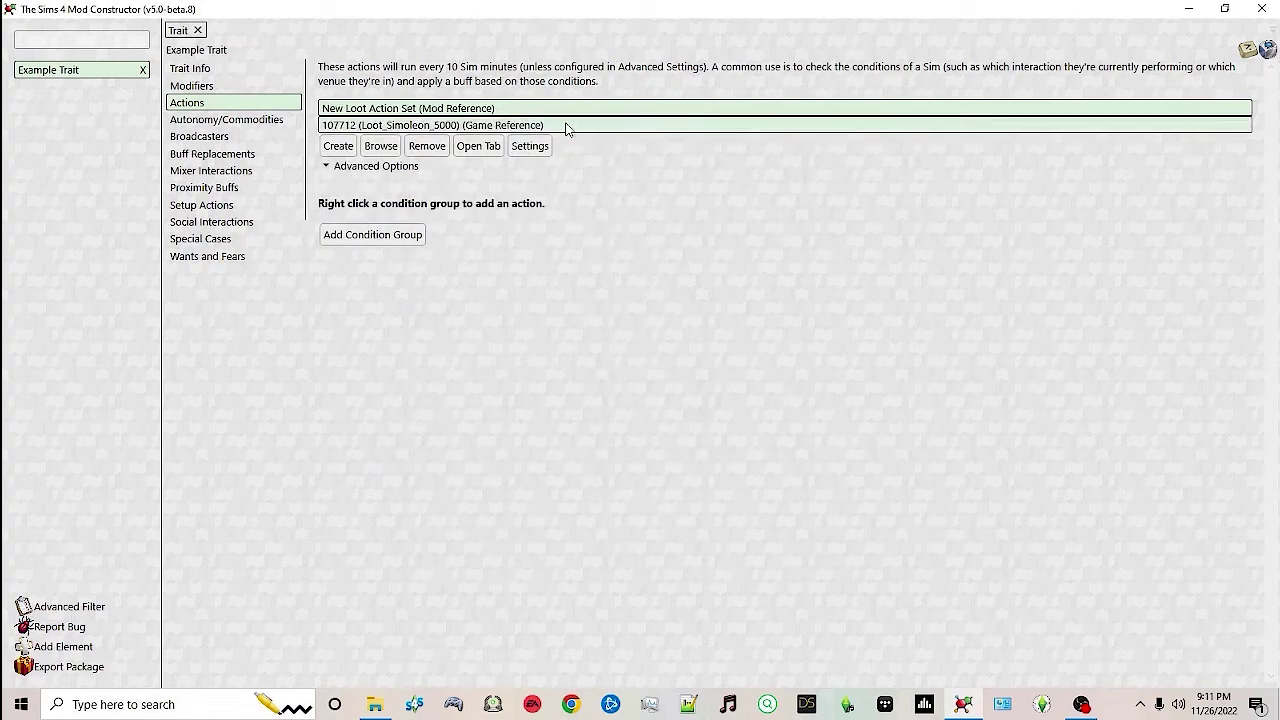
Remove the New Loot Action Set reference from the trait's actions, keeping the Loot_Simoleon_5000 reference.
click(565, 128)
click(425, 146)
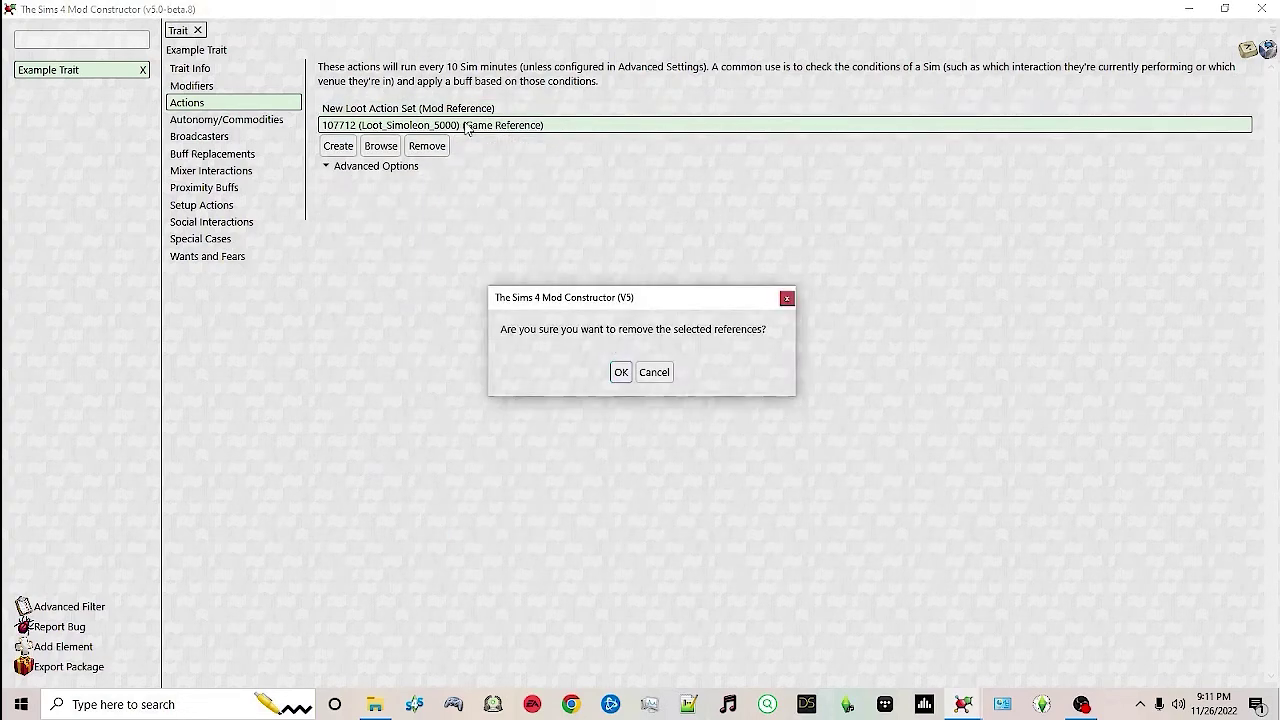
click(654, 372)
ctrl+click(438, 112)
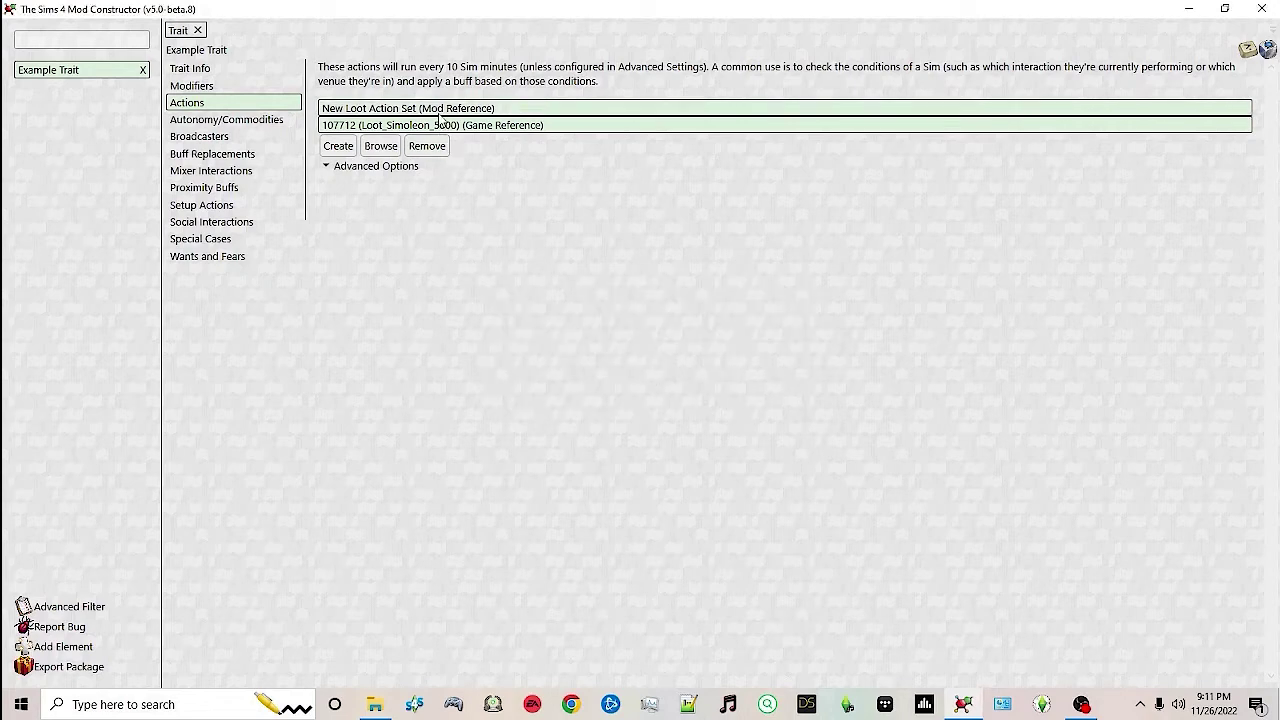
click(438, 114)
click(426, 146)
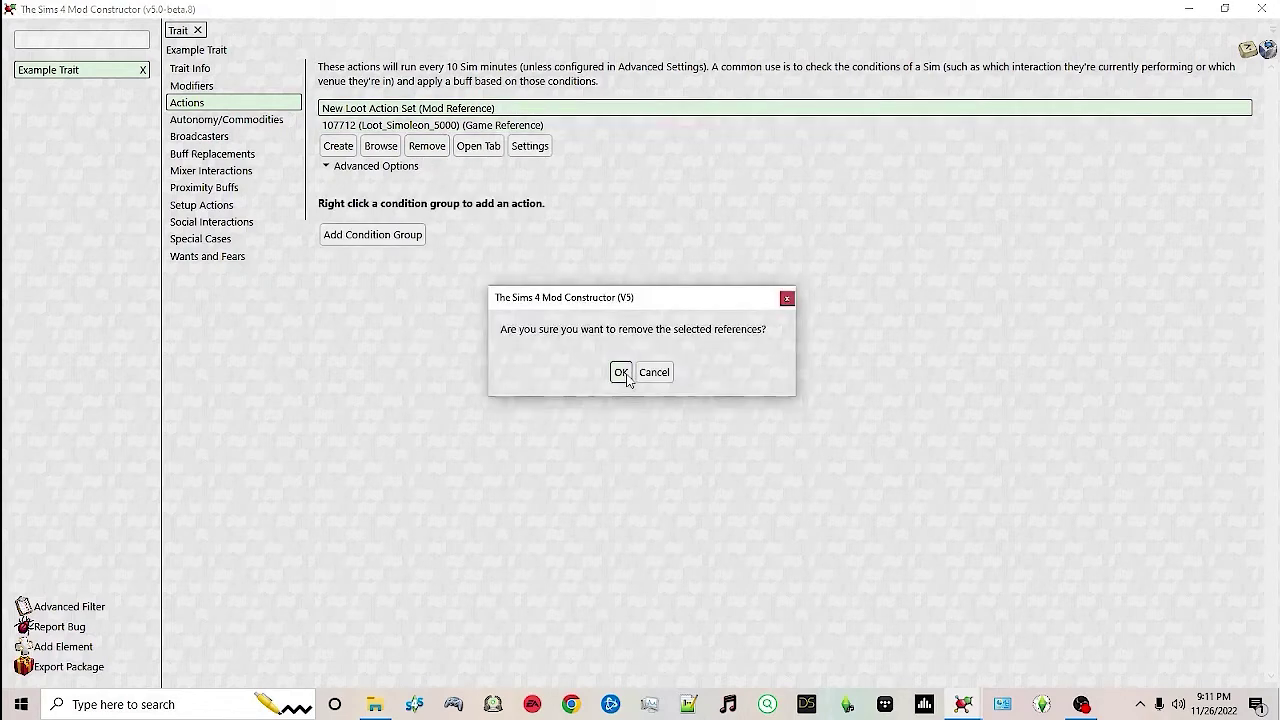
click(620, 372)
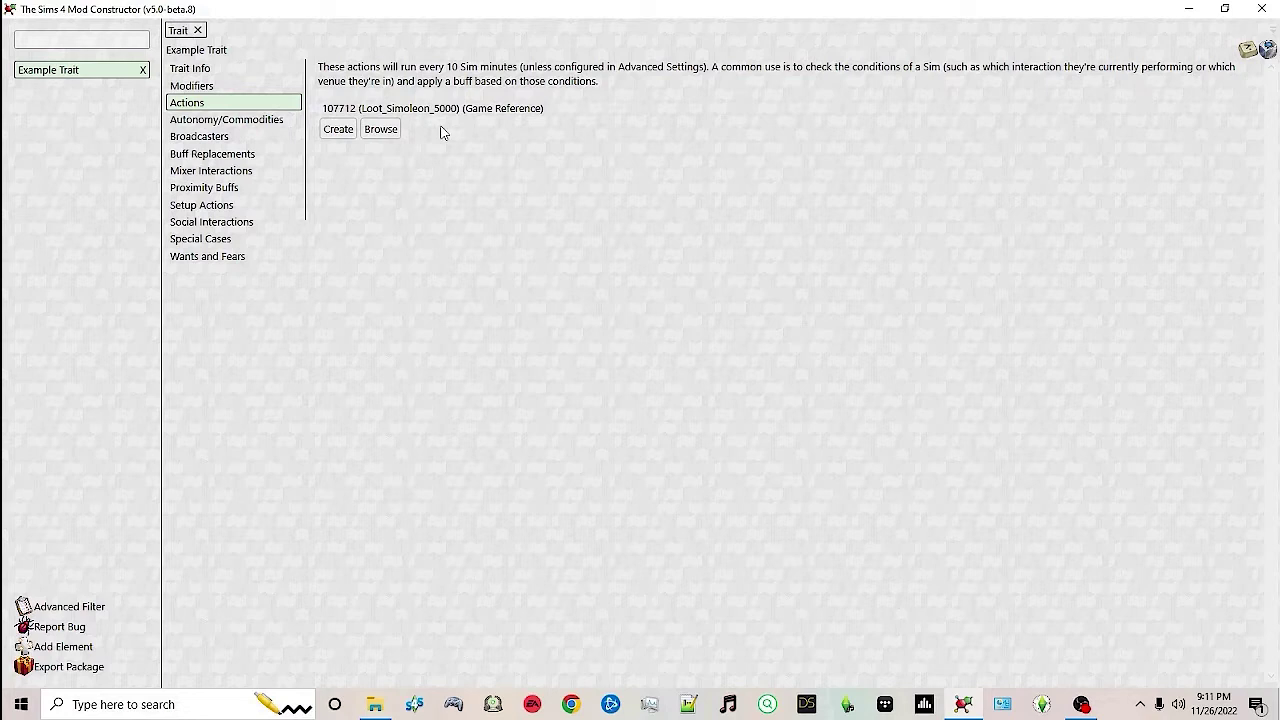
Add the base game autonomy commodity 29112 (commodity_Trait_Autonomy_Mean) to the trait and set its score to 2.
click(217, 122)
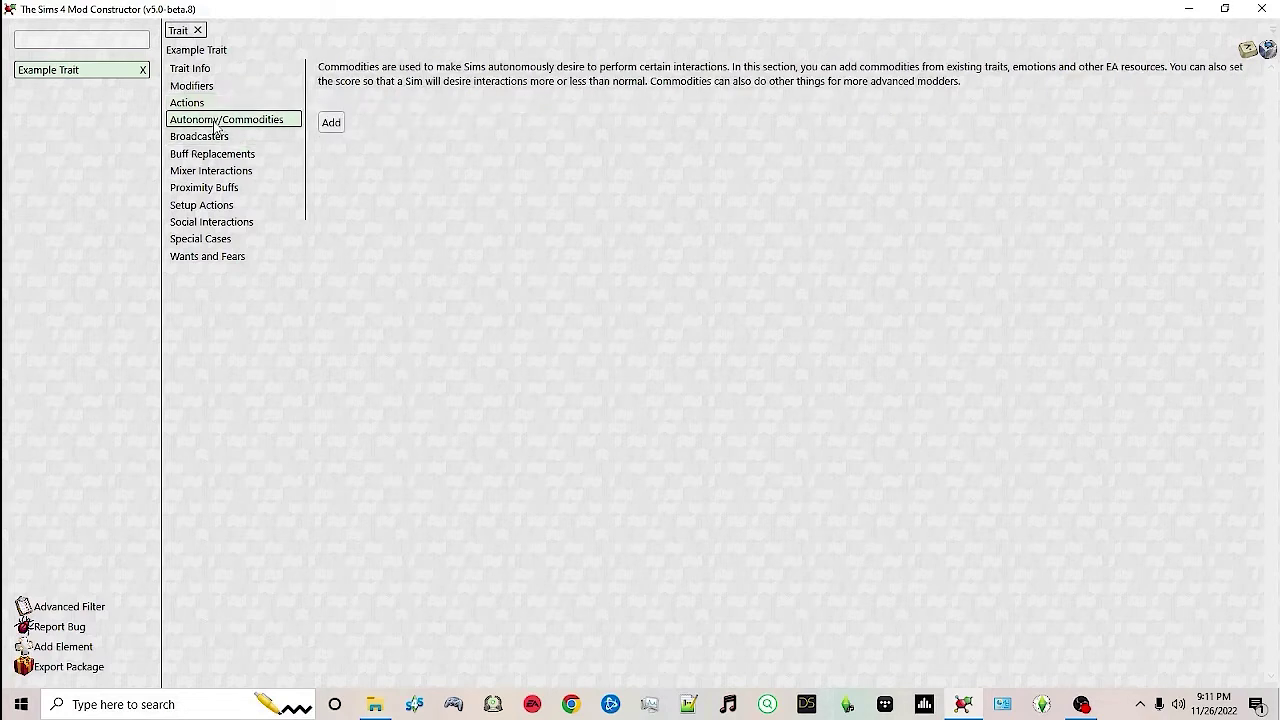
click(330, 122)
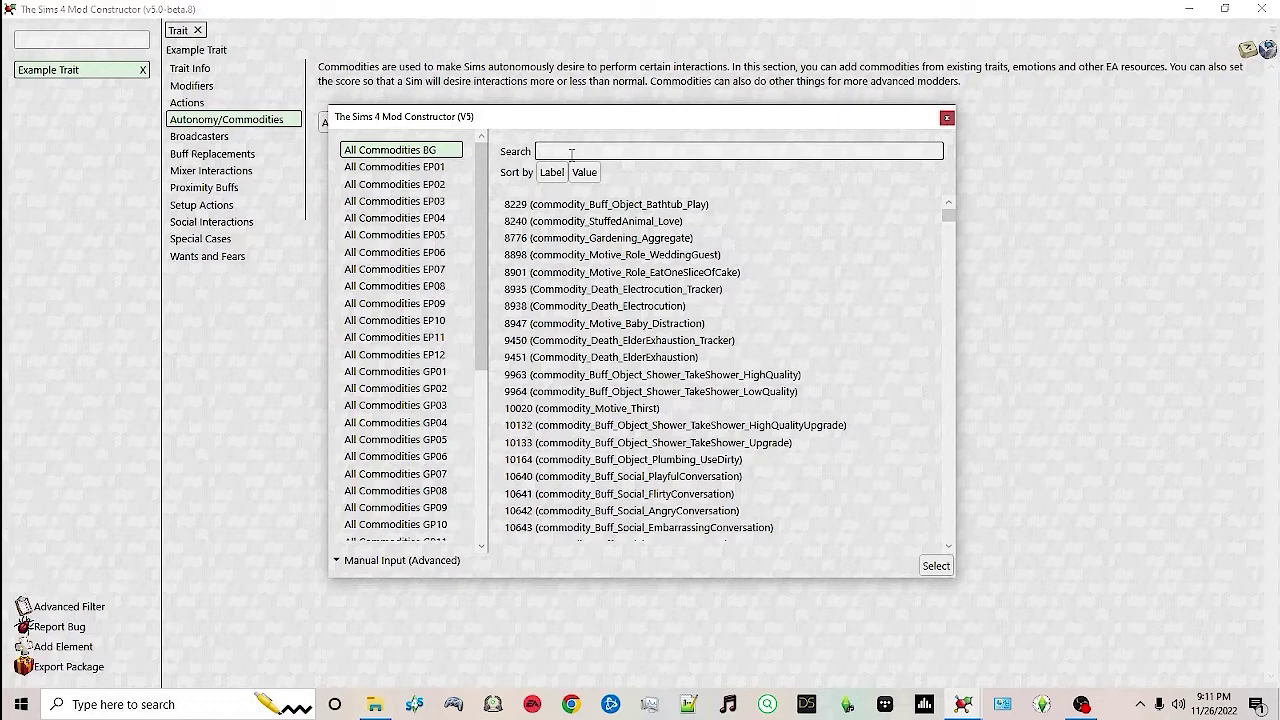
text(mean)
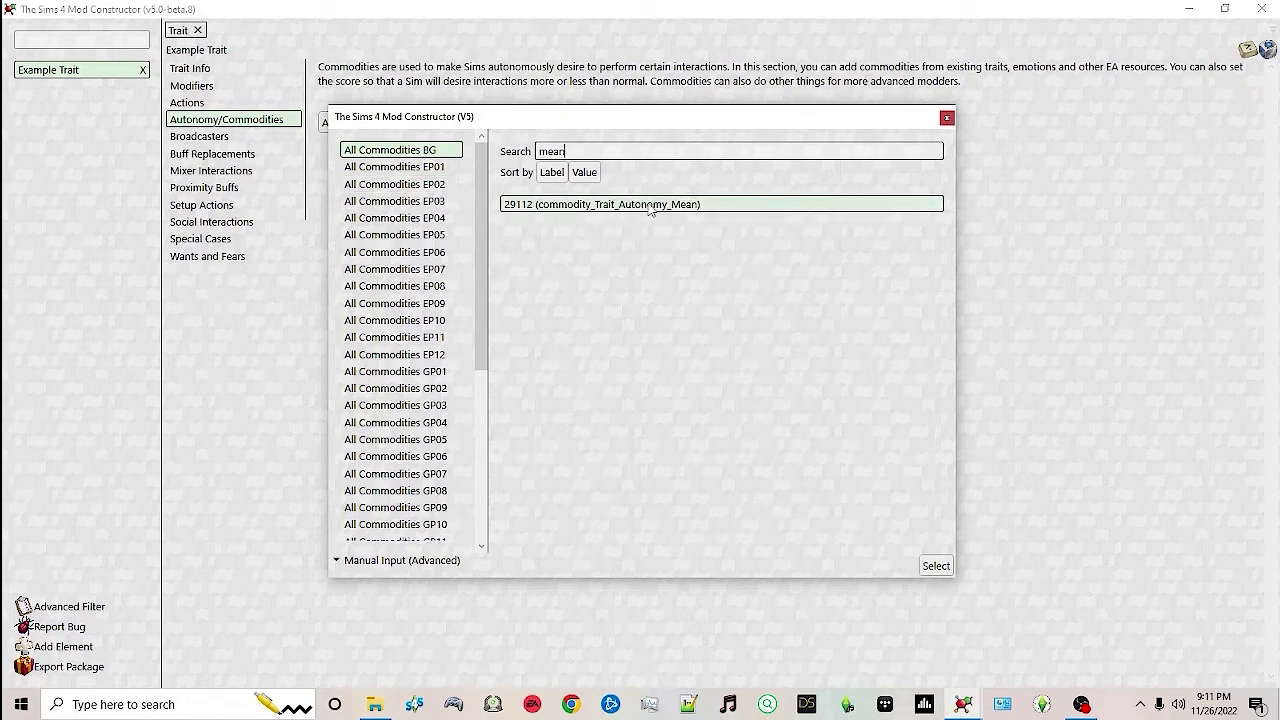
click(574, 208)
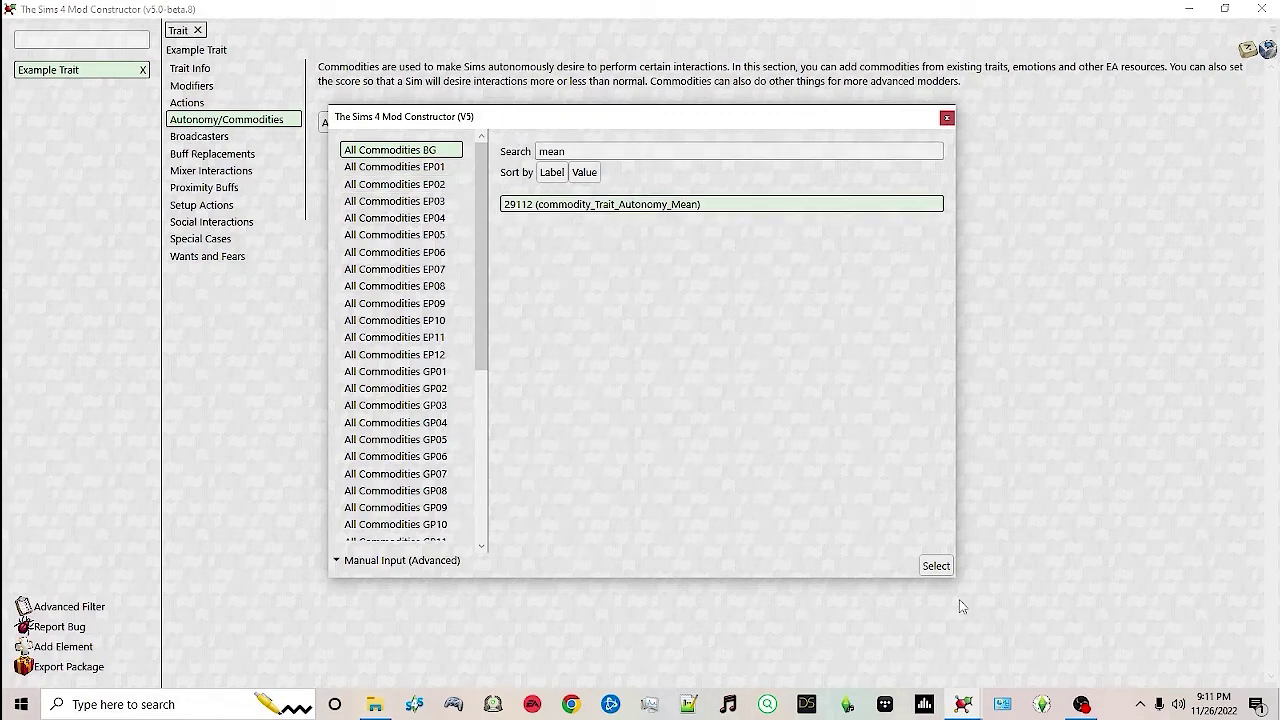
click(936, 566)
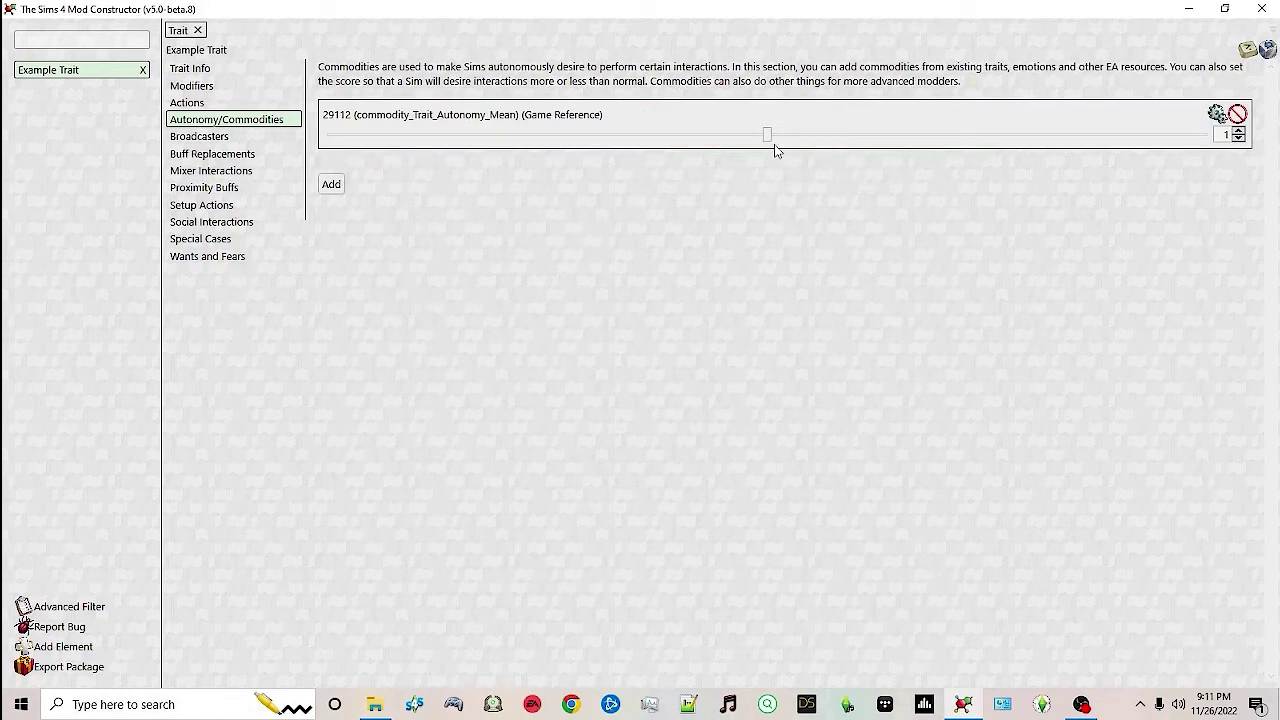
drag(767, 140, 1213, 145)
Look through the commodities available for packs EP03, EP11, GP02, GP05, GP09 and SP01 without adding one.
click(333, 187)
click(412, 204)
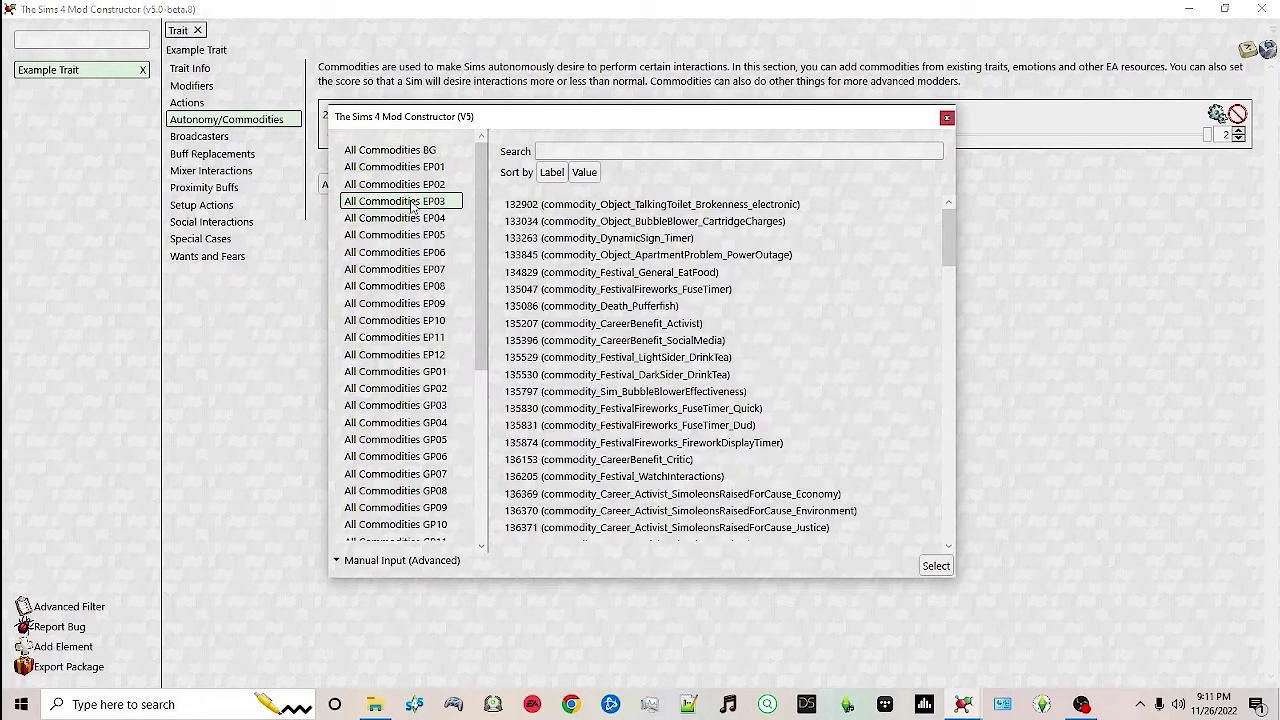
click(411, 338)
click(437, 396)
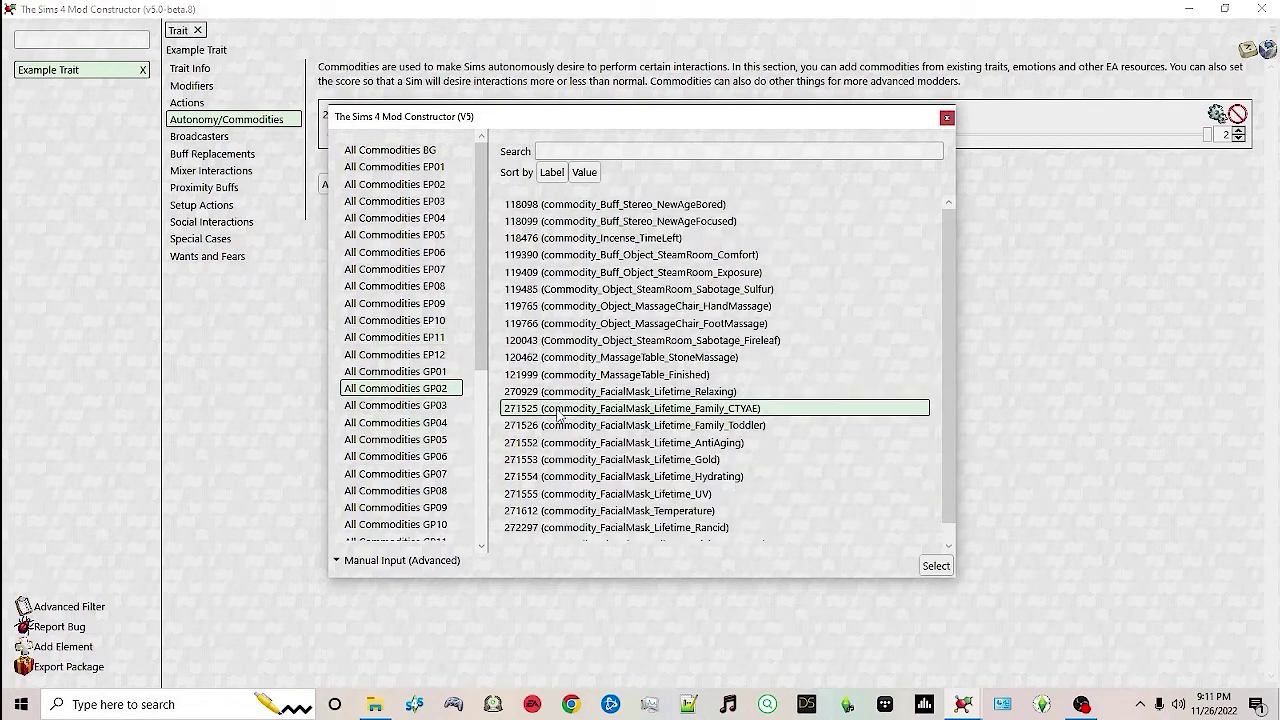
click(408, 440)
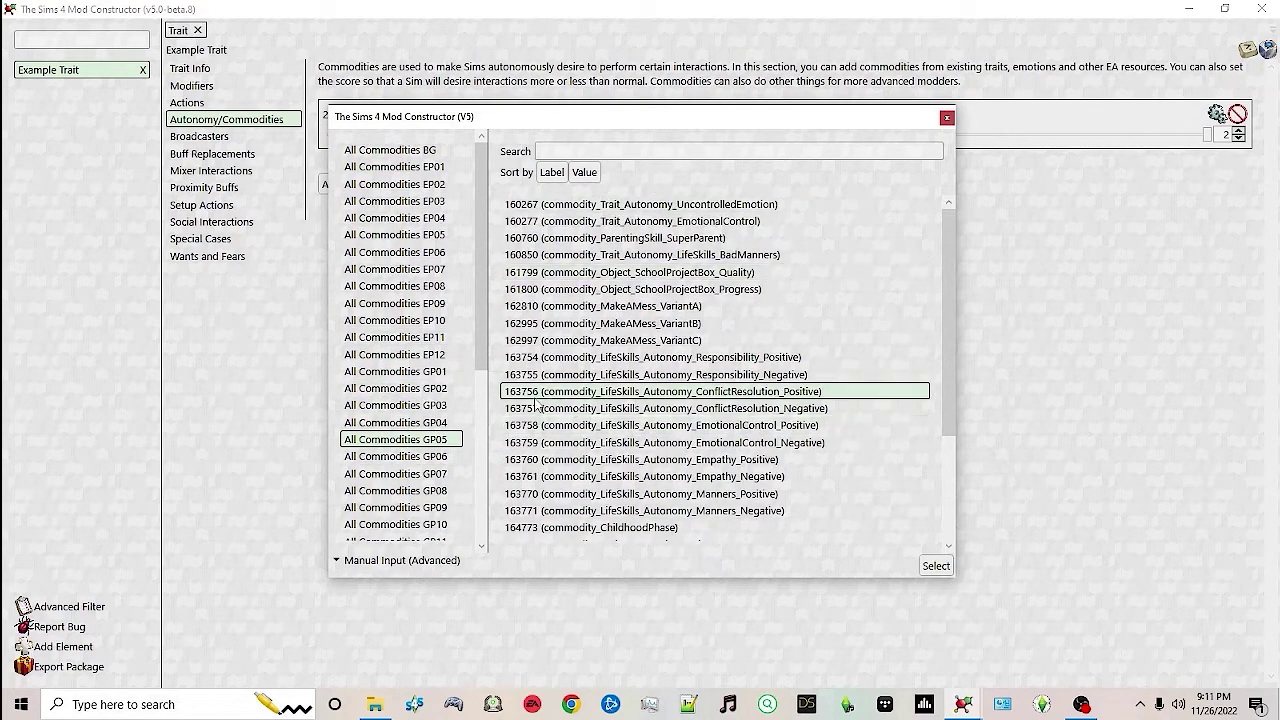
click(395, 507)
scroll(420, 490, down, 2)
click(426, 476)
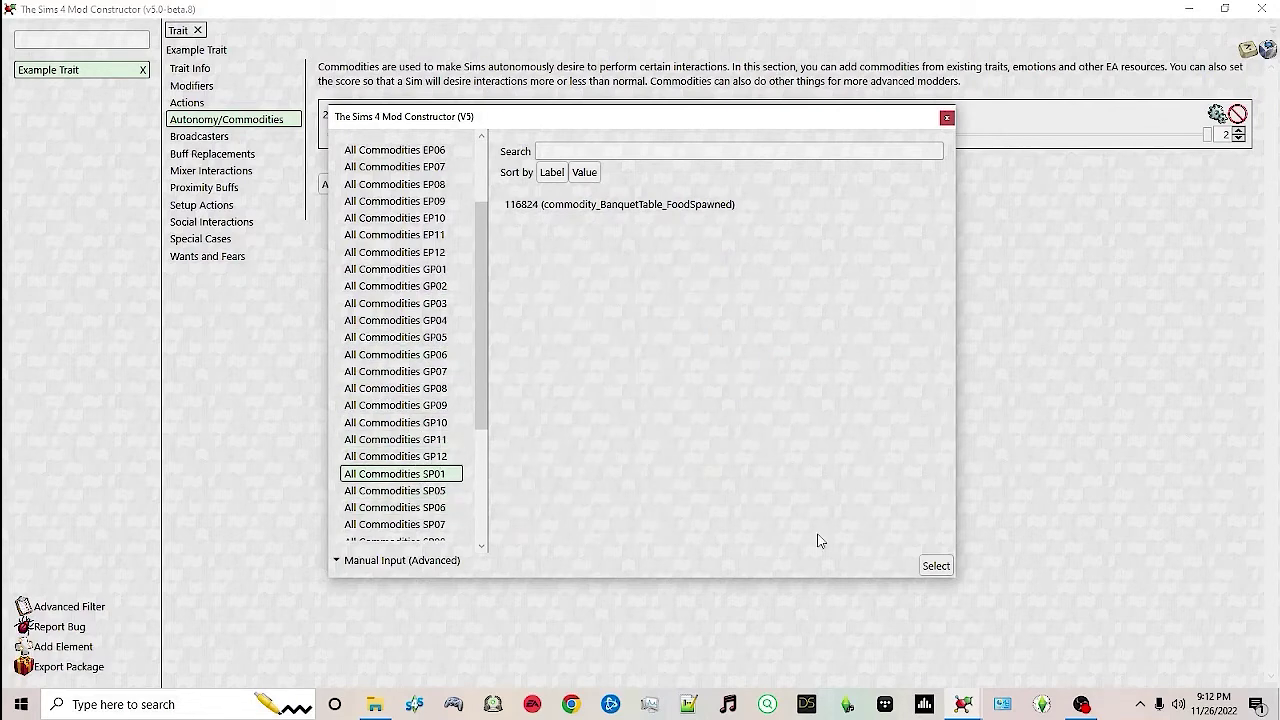
click(947, 118)
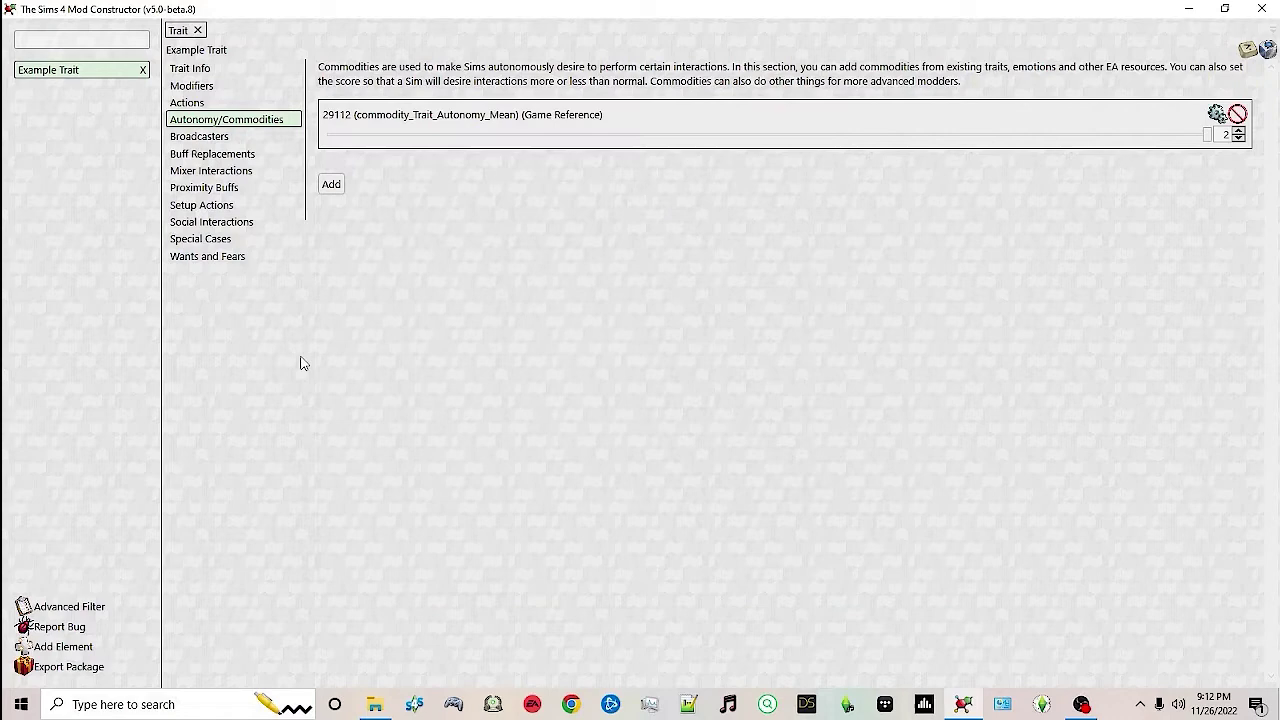
Create a new broadcaster for the trait and add the base game broadcaster 76132 (broadcaster_Jealousy).
click(208, 141)
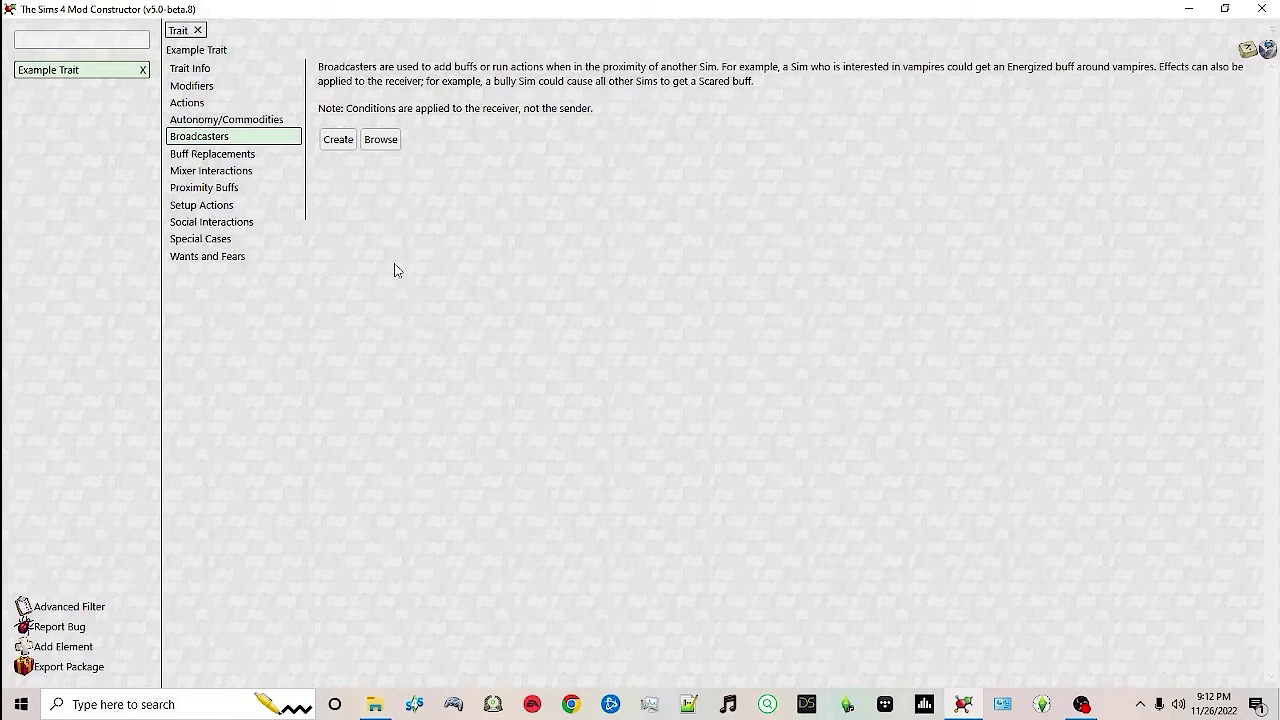
click(352, 143)
click(532, 140)
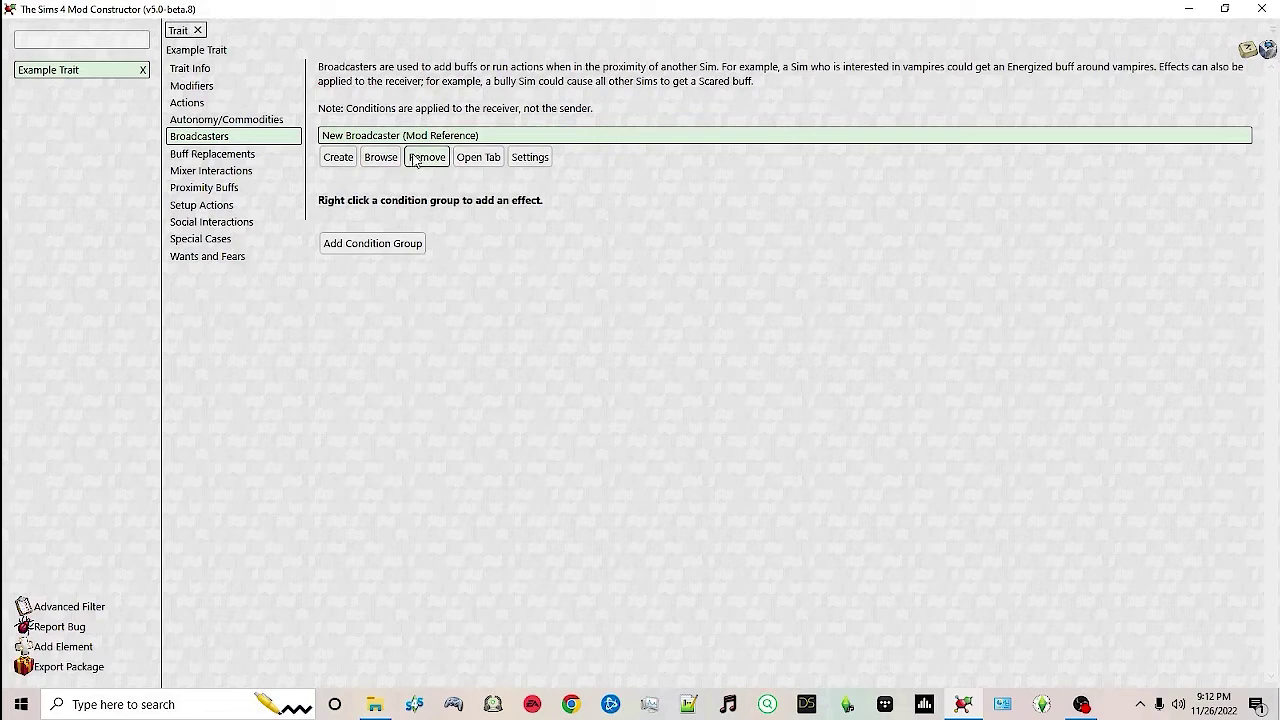
click(381, 157)
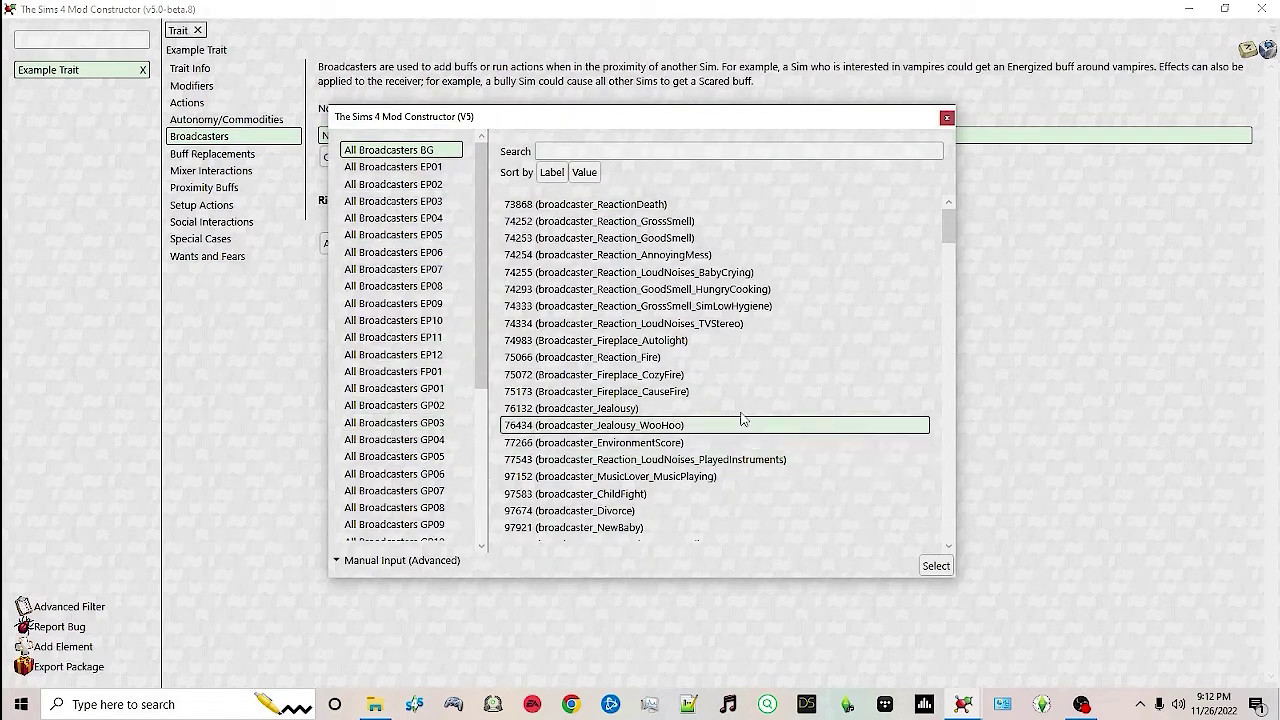
click(582, 411)
click(940, 566)
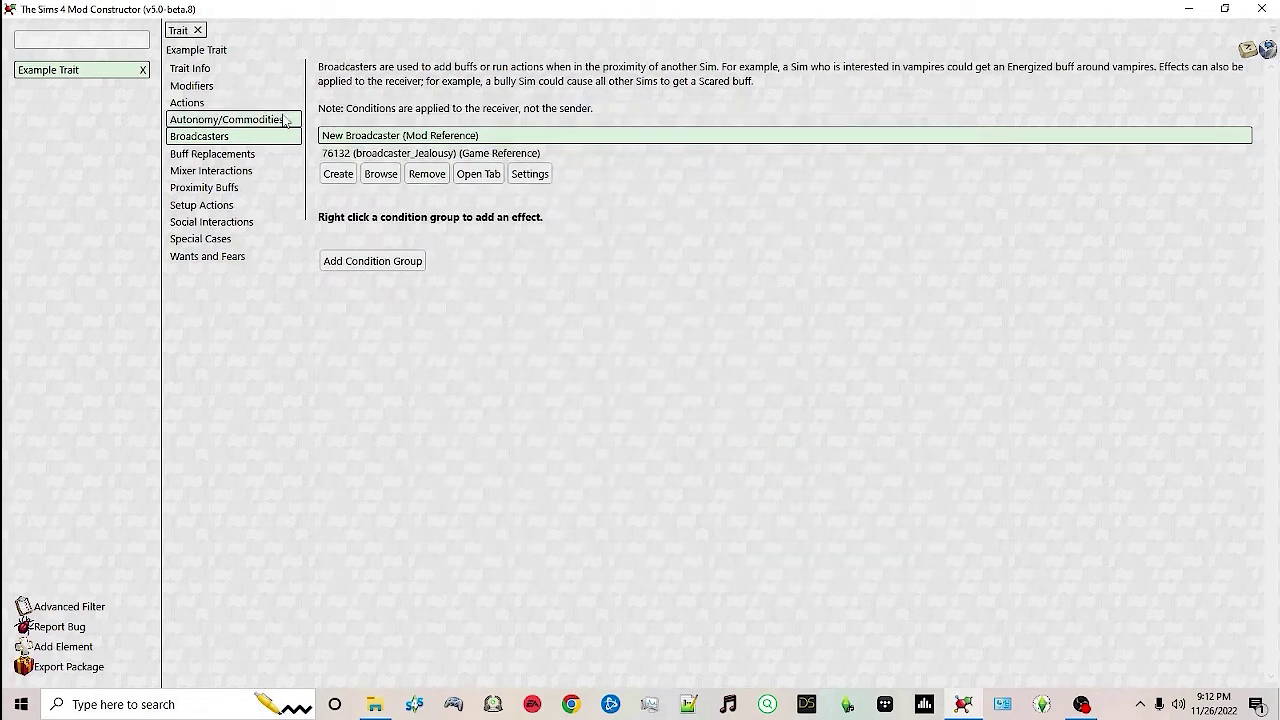
Remove the New Broadcaster reference, keeping broadcaster_Jealousy, and open the trait's buff replacement settings.
click(427, 174)
click(621, 372)
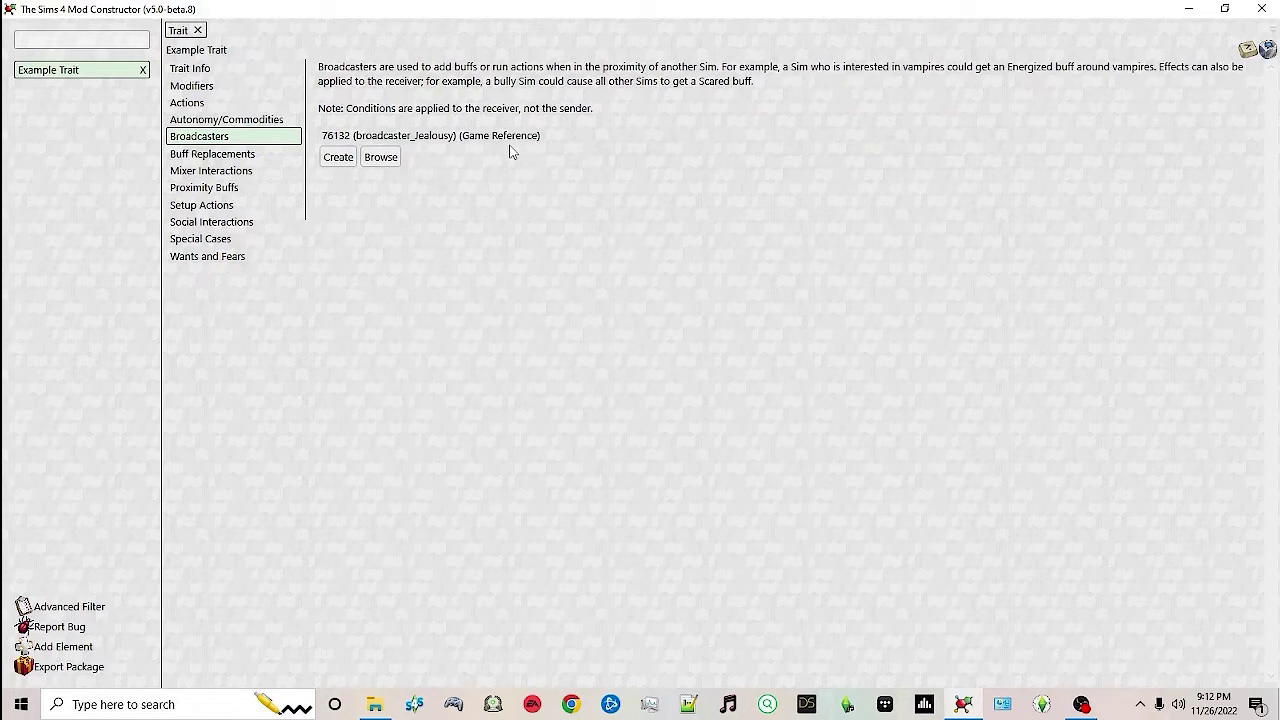
click(216, 158)
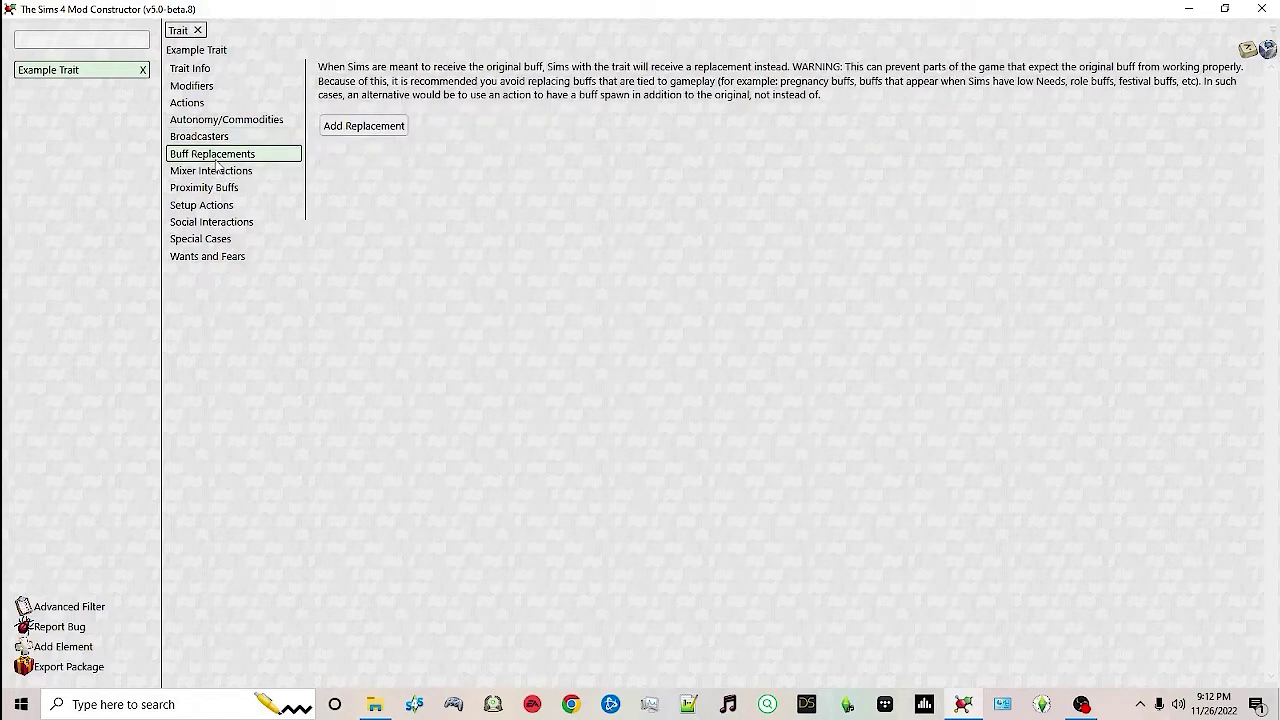
Add a buff replacement, browse the base game buffs for its original, and delete the replacement.
click(356, 128)
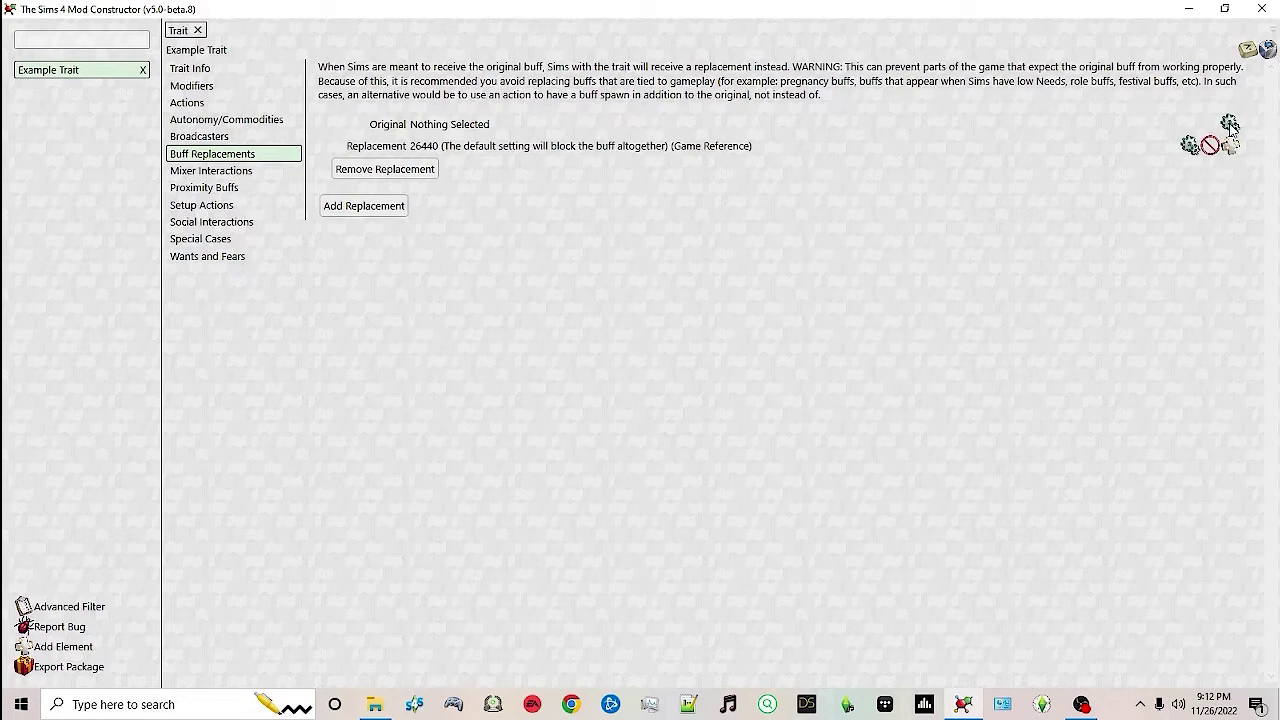
click(455, 124)
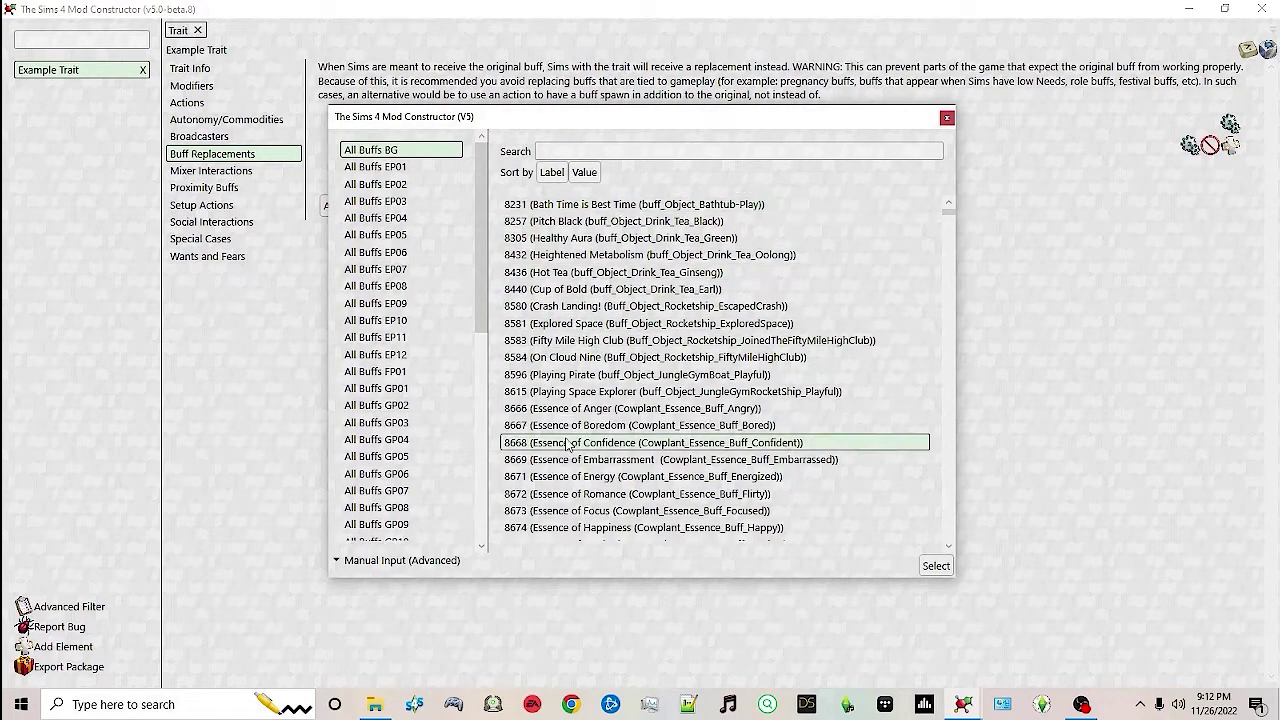
click(947, 119)
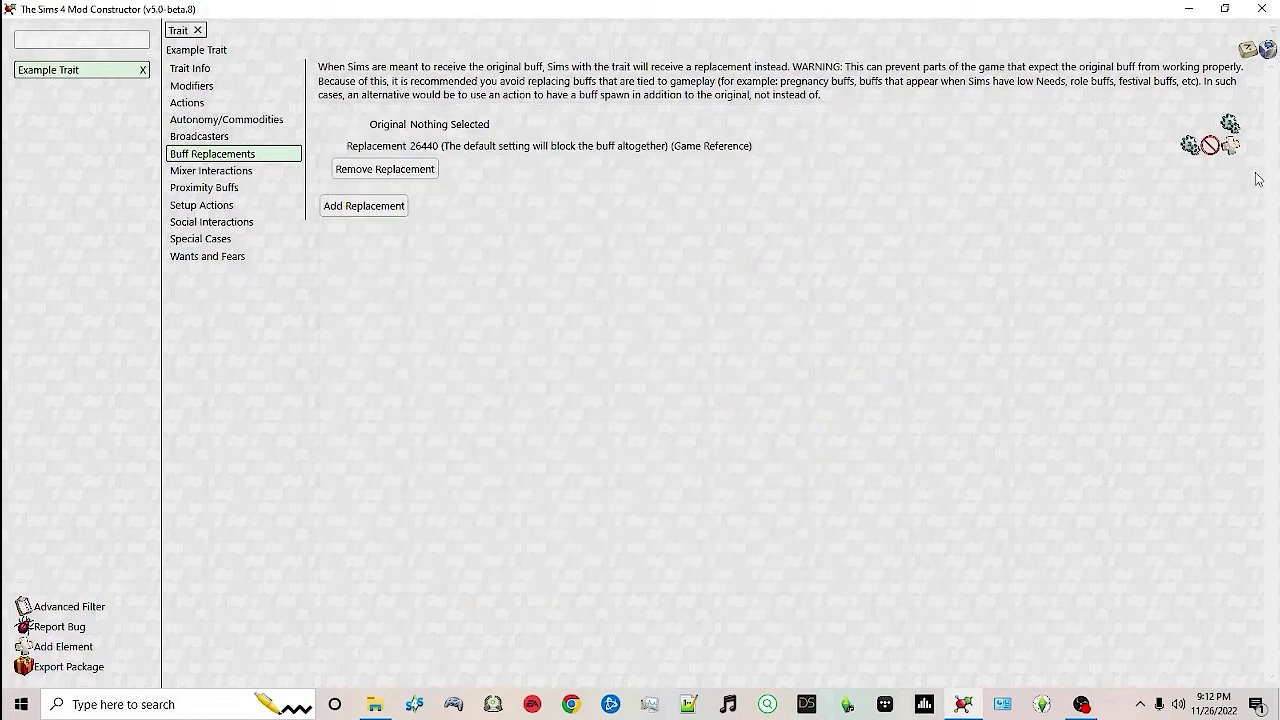
click(381, 169)
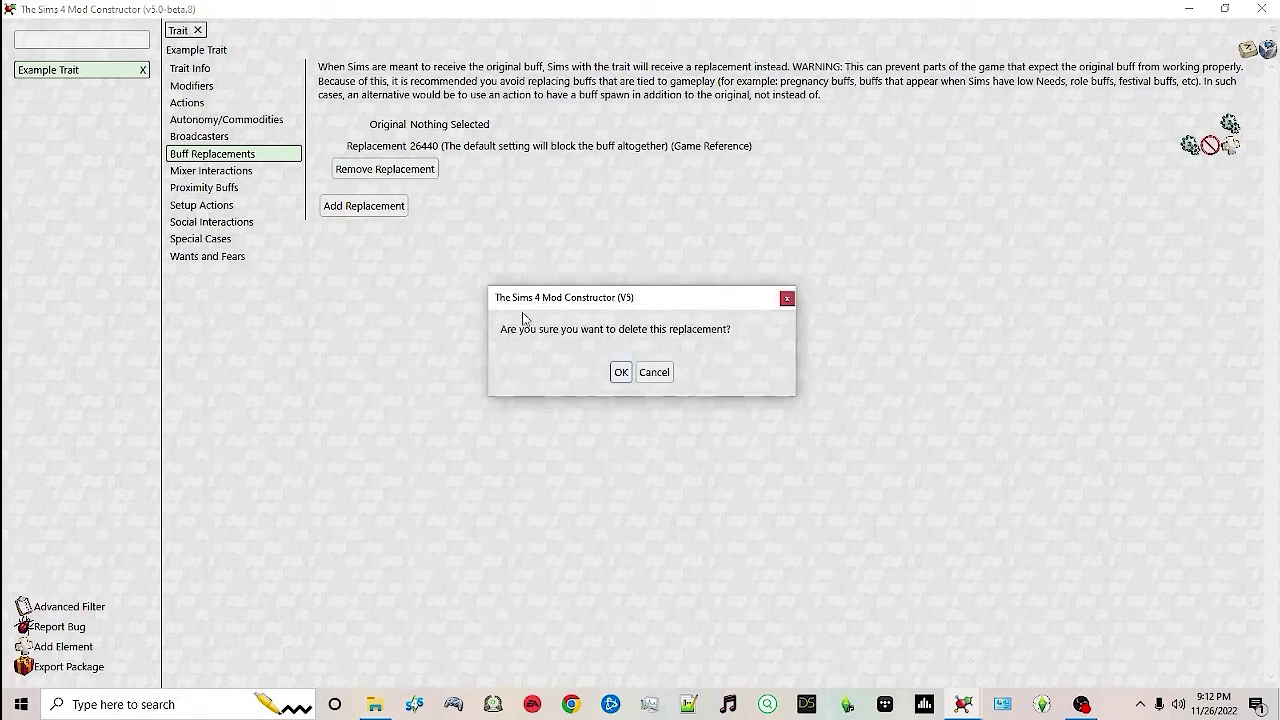
click(615, 372)
Create three new mixer interactions for the trait.
click(190, 176)
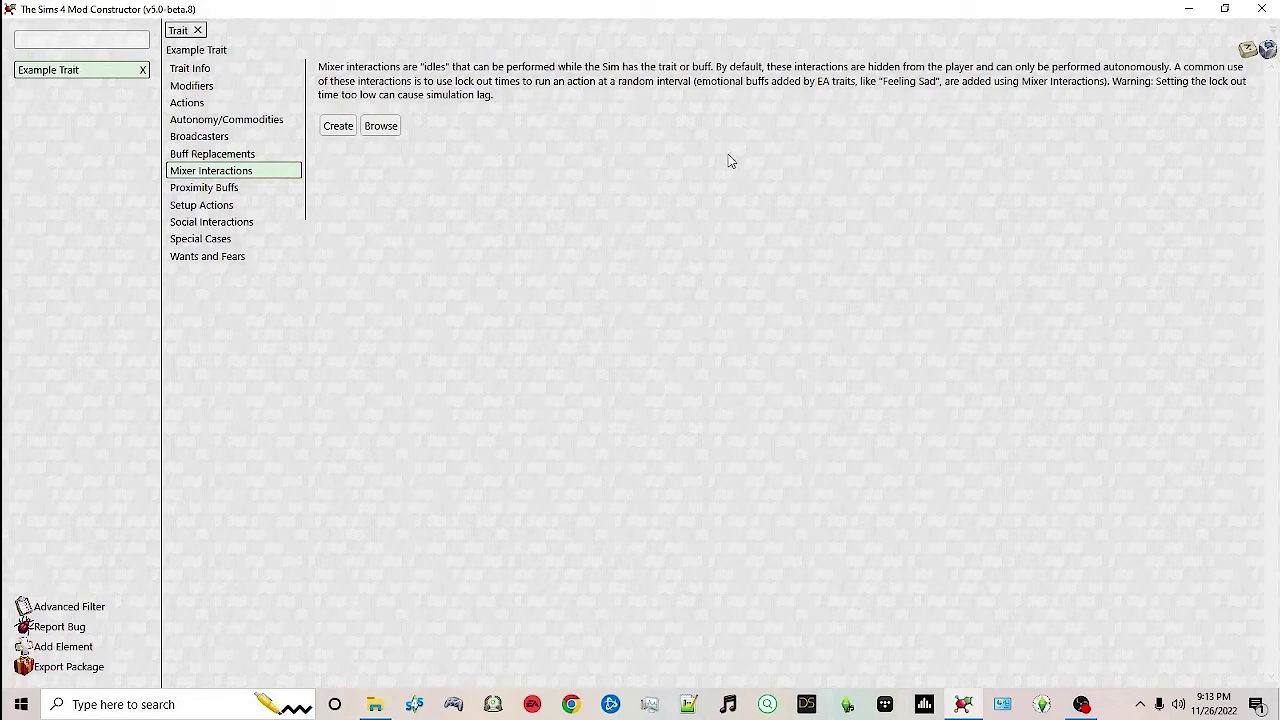
click(330, 126)
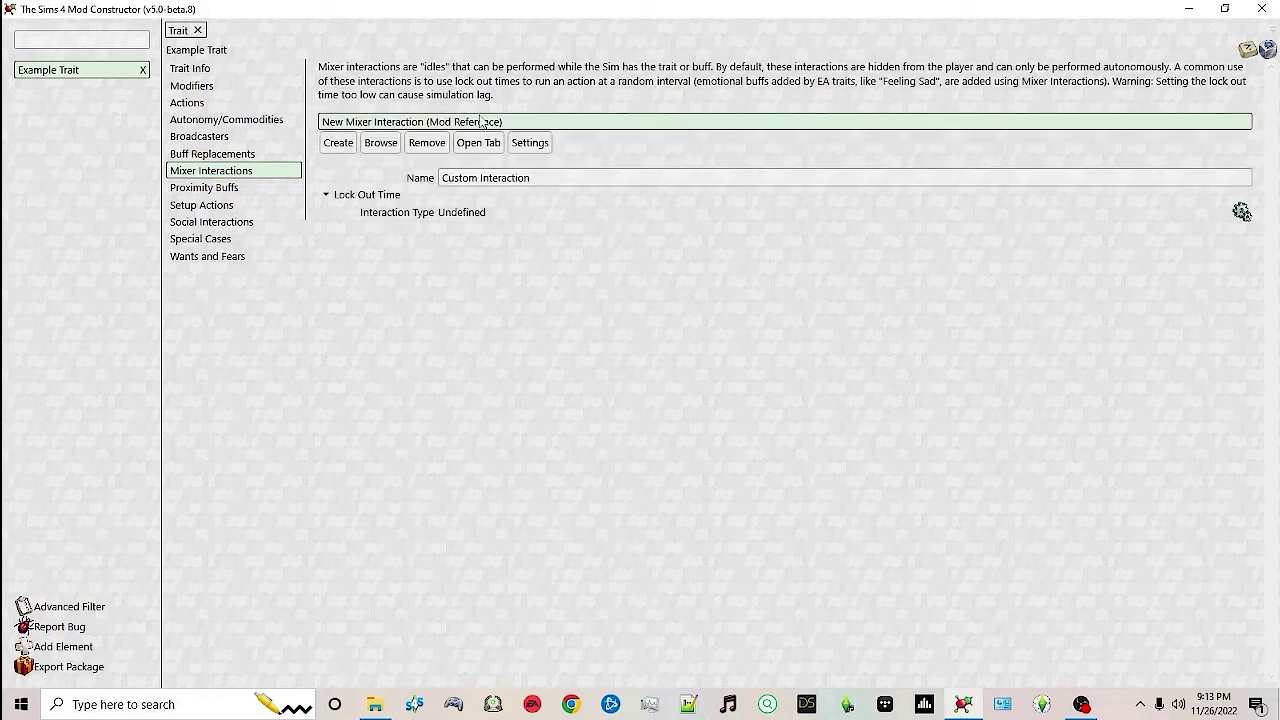
click(378, 143)
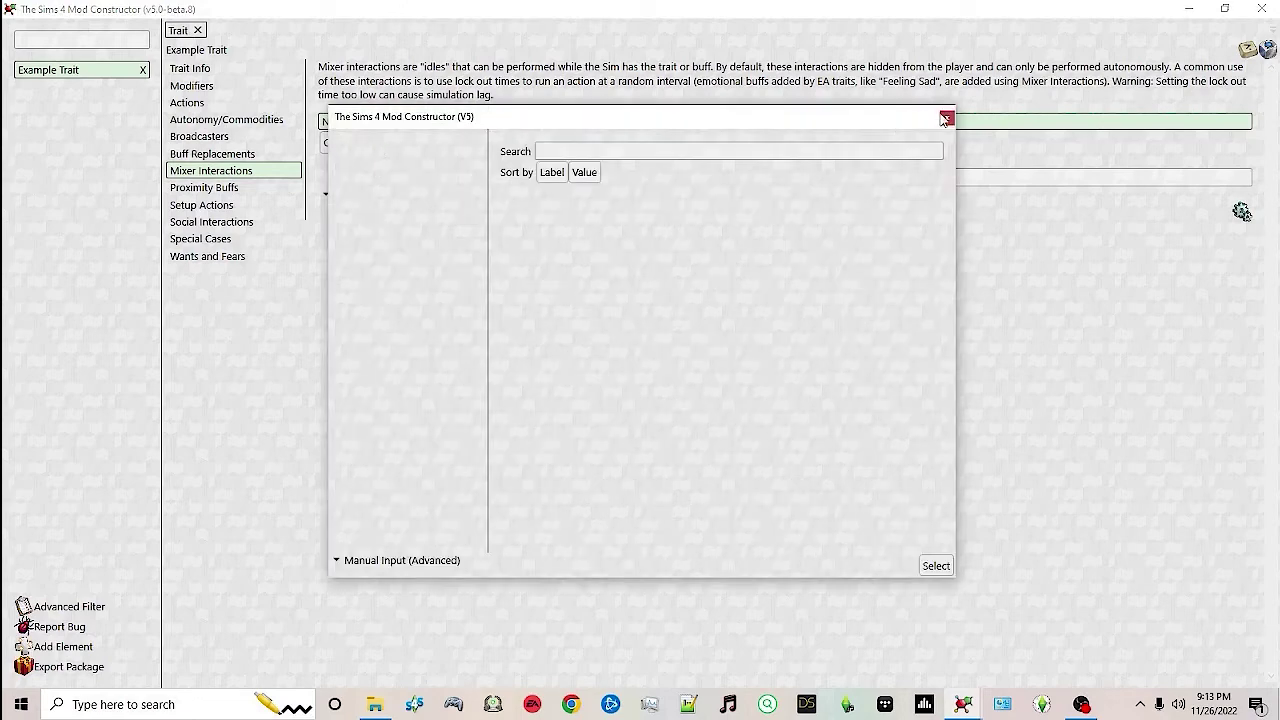
click(944, 119)
click(338, 143)
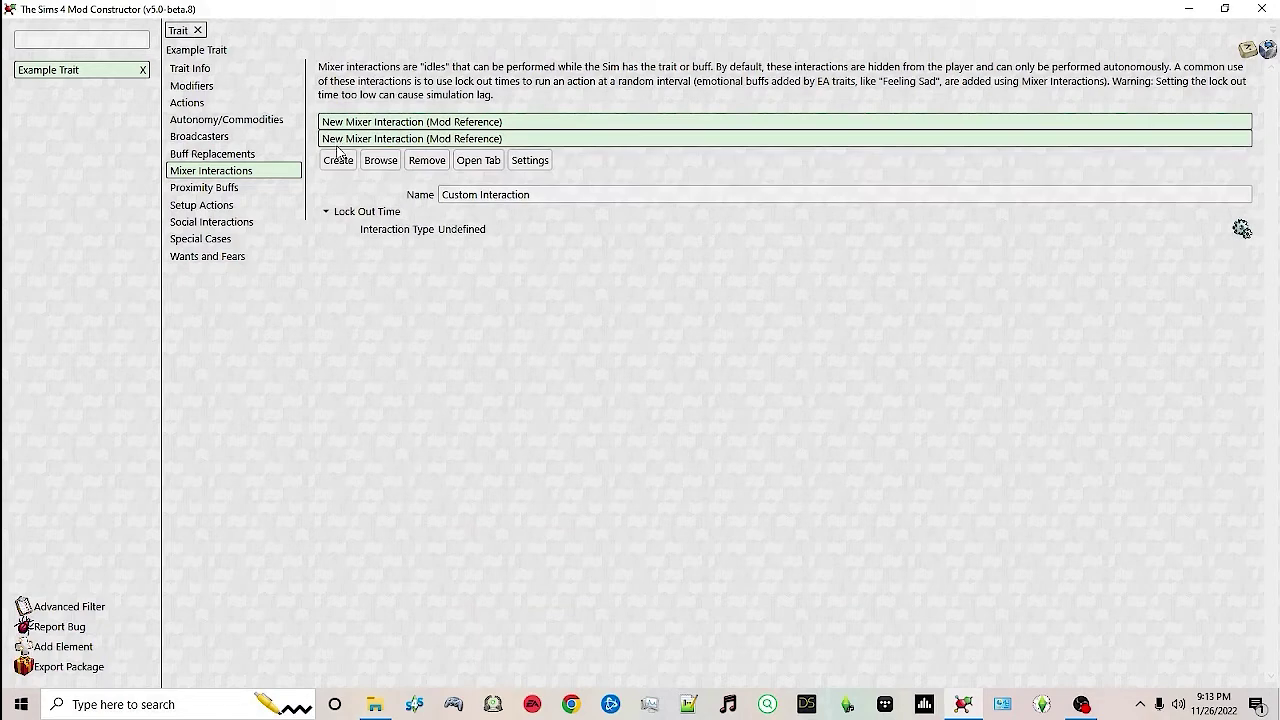
click(338, 160)
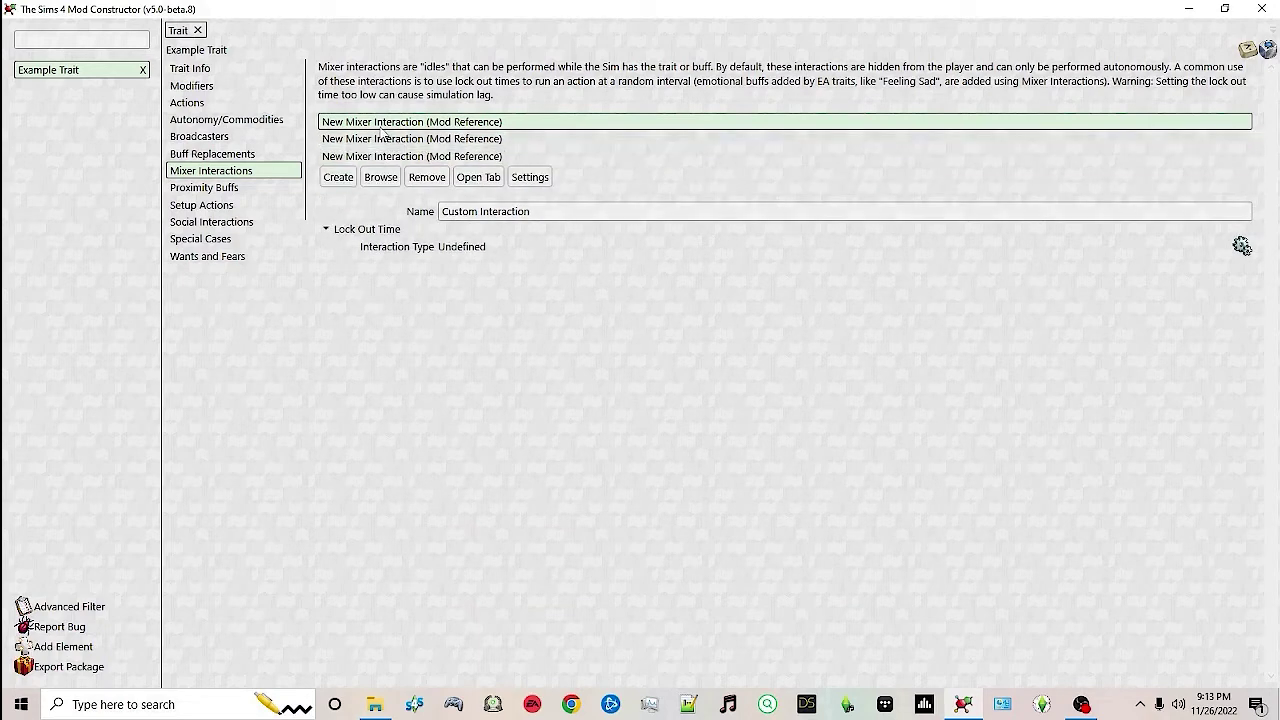
Examine the first new mixer interaction's info, main content and interaction feature settings, and close it.
click(478, 178)
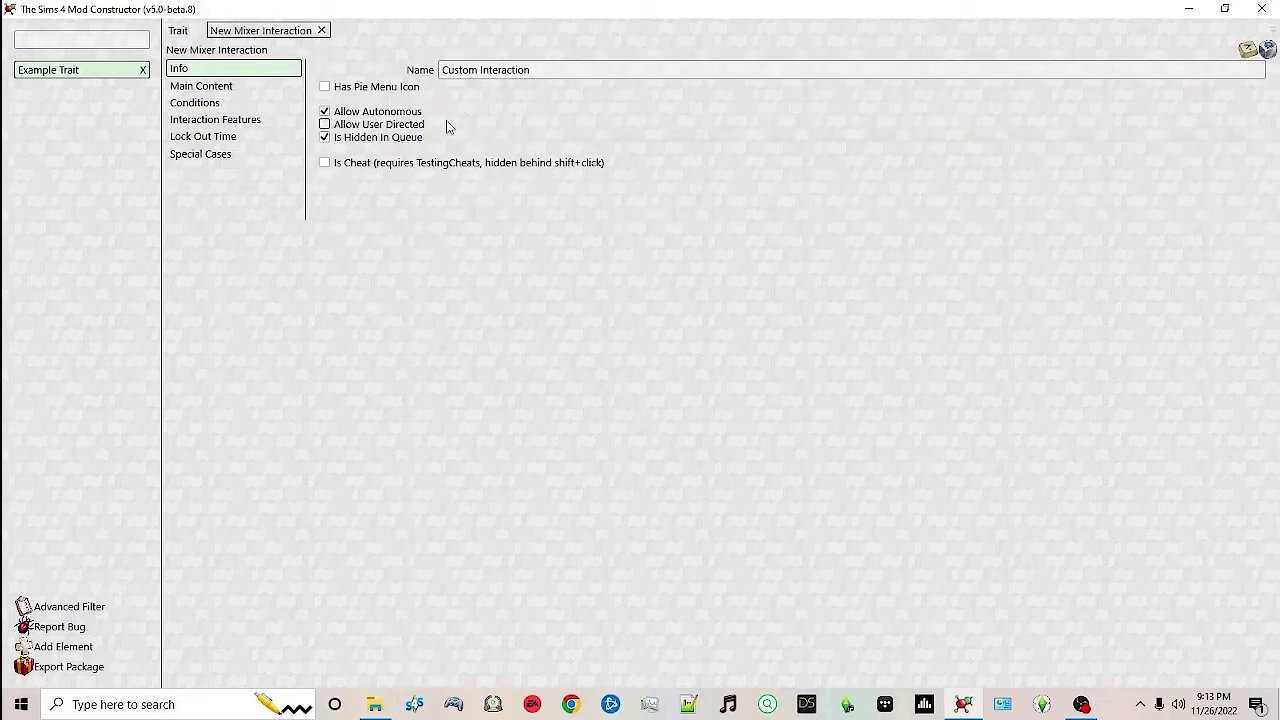
click(230, 88)
click(220, 119)
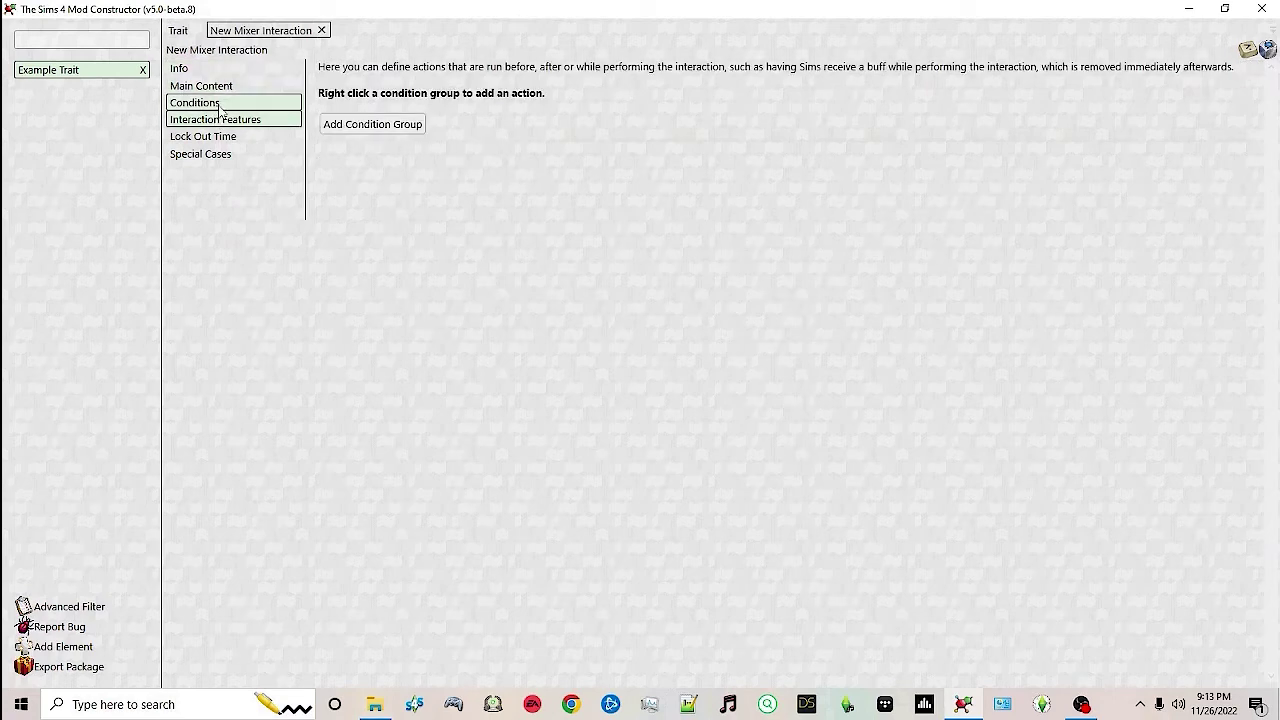
click(322, 31)
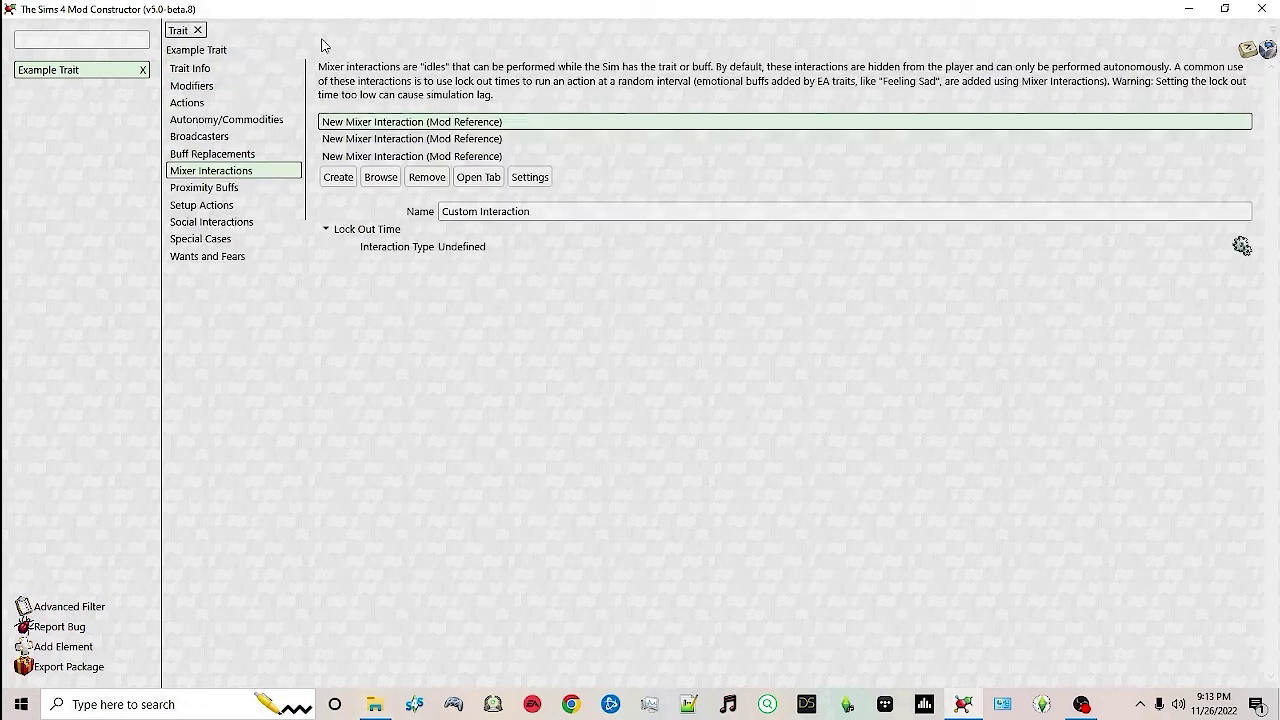
Remove all three new mixer interaction references from the trait.
shift+click(425, 160)
click(426, 177)
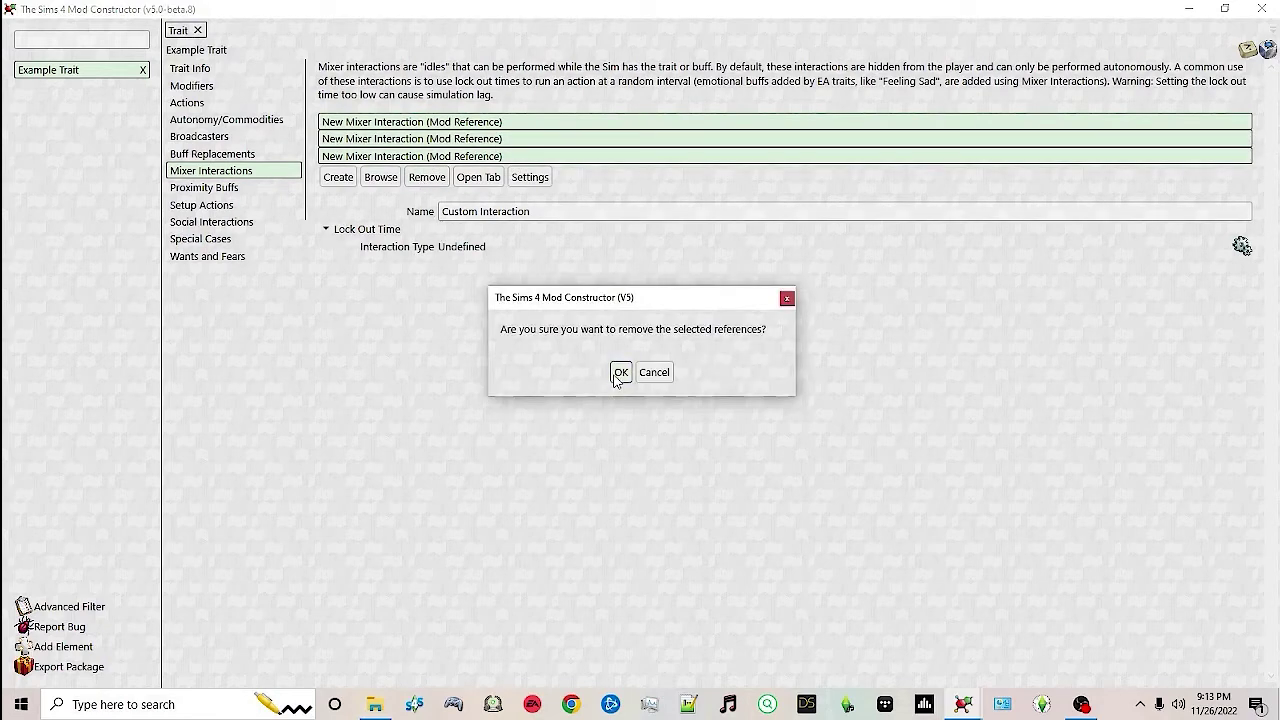
click(620, 372)
Create a new proximity buff for the trait to show its settings, and remove it again.
click(216, 190)
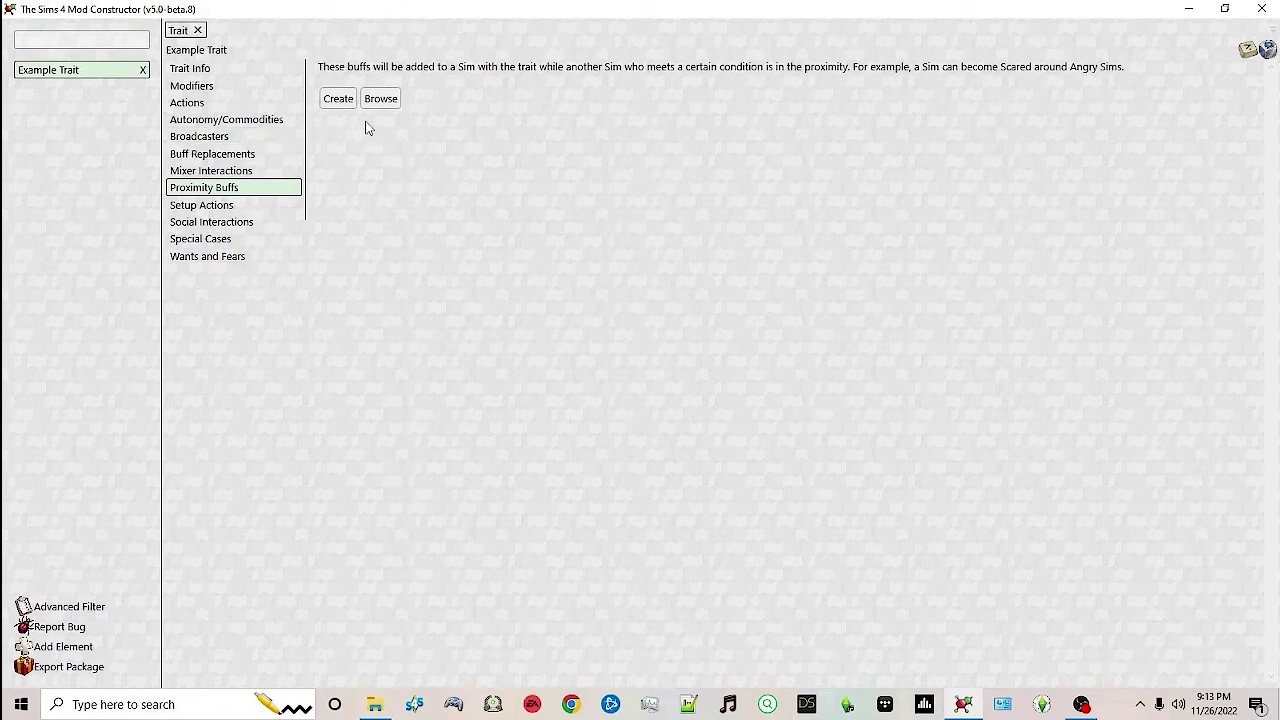
click(338, 98)
click(404, 93)
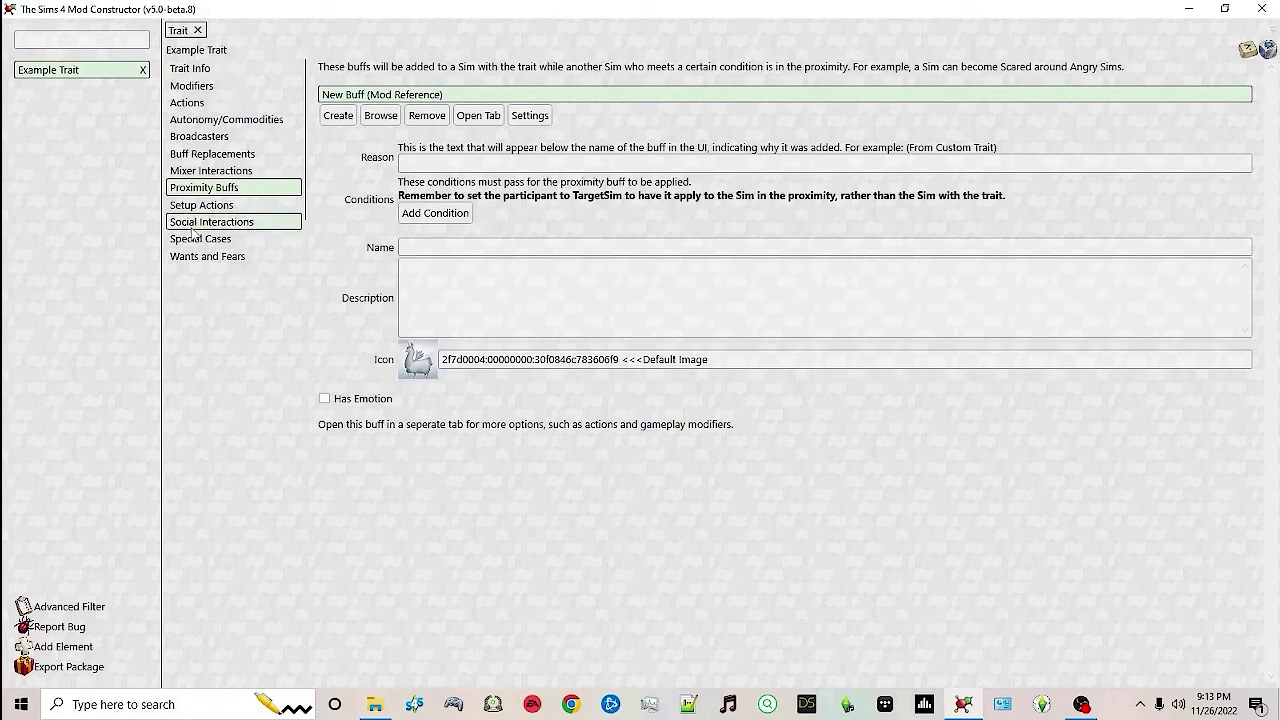
click(427, 116)
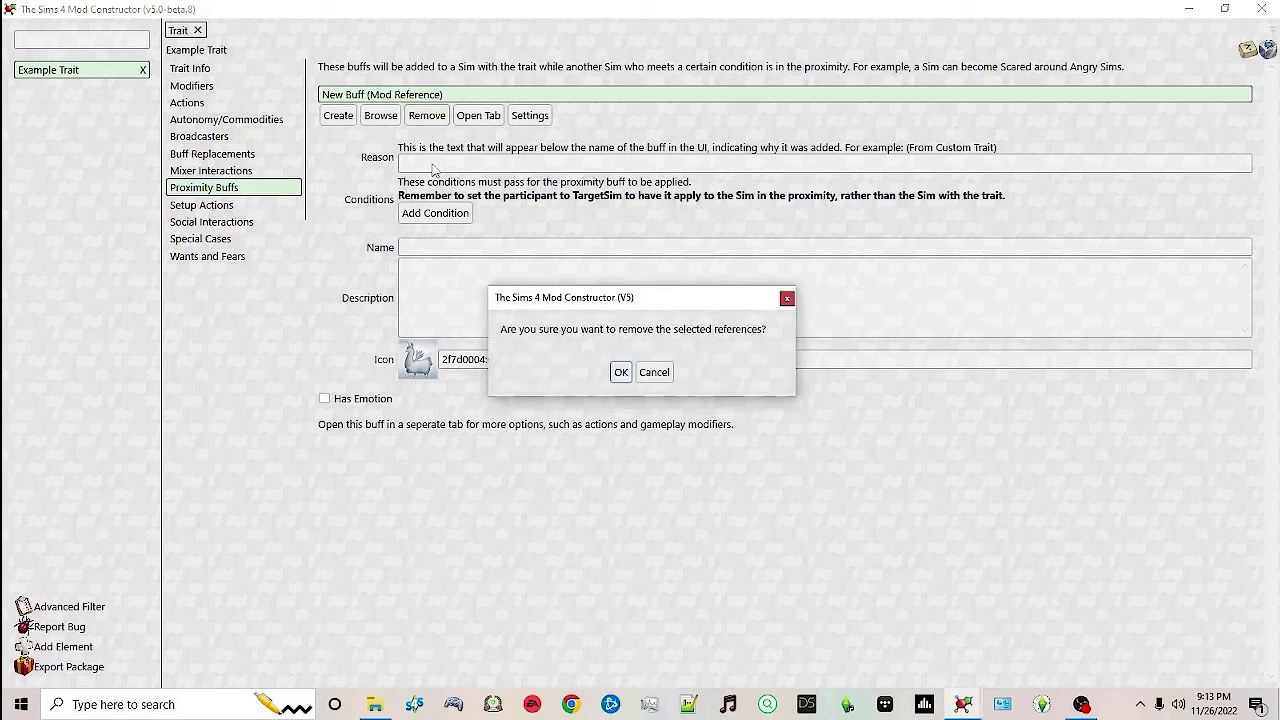
click(617, 369)
Create a new loot action set under the trait's setup actions and remove it again.
click(240, 207)
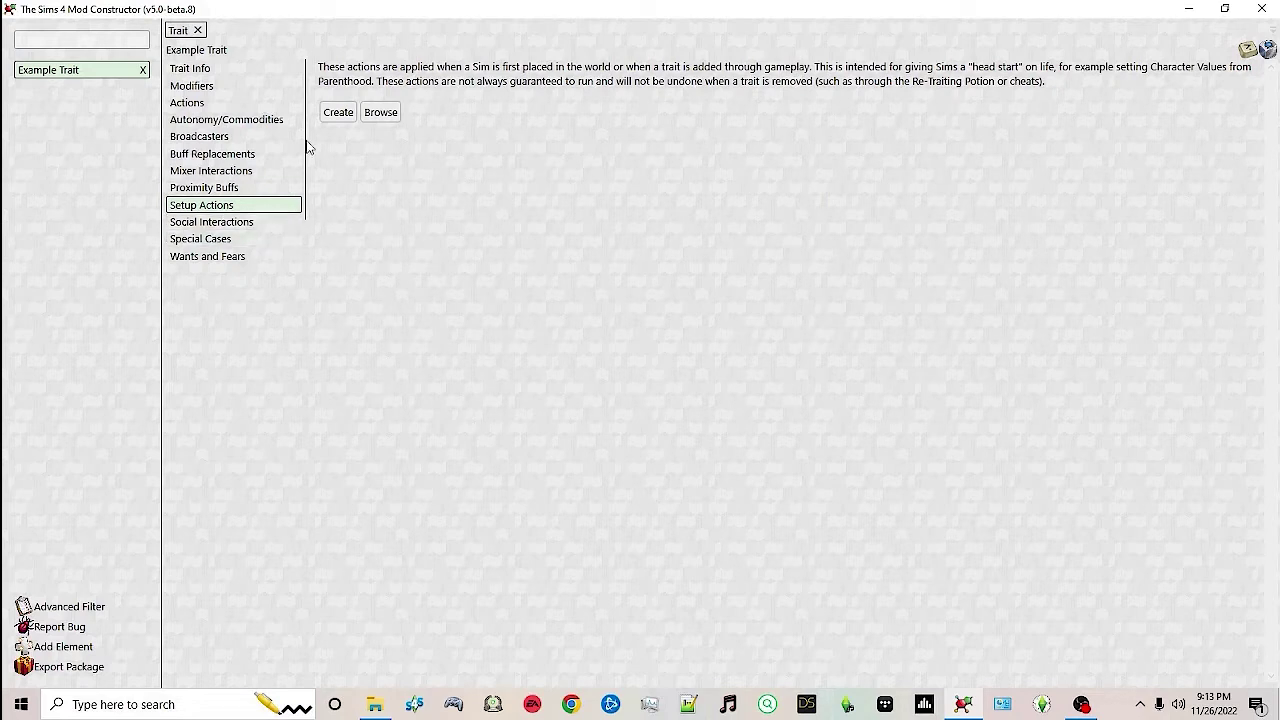
click(338, 113)
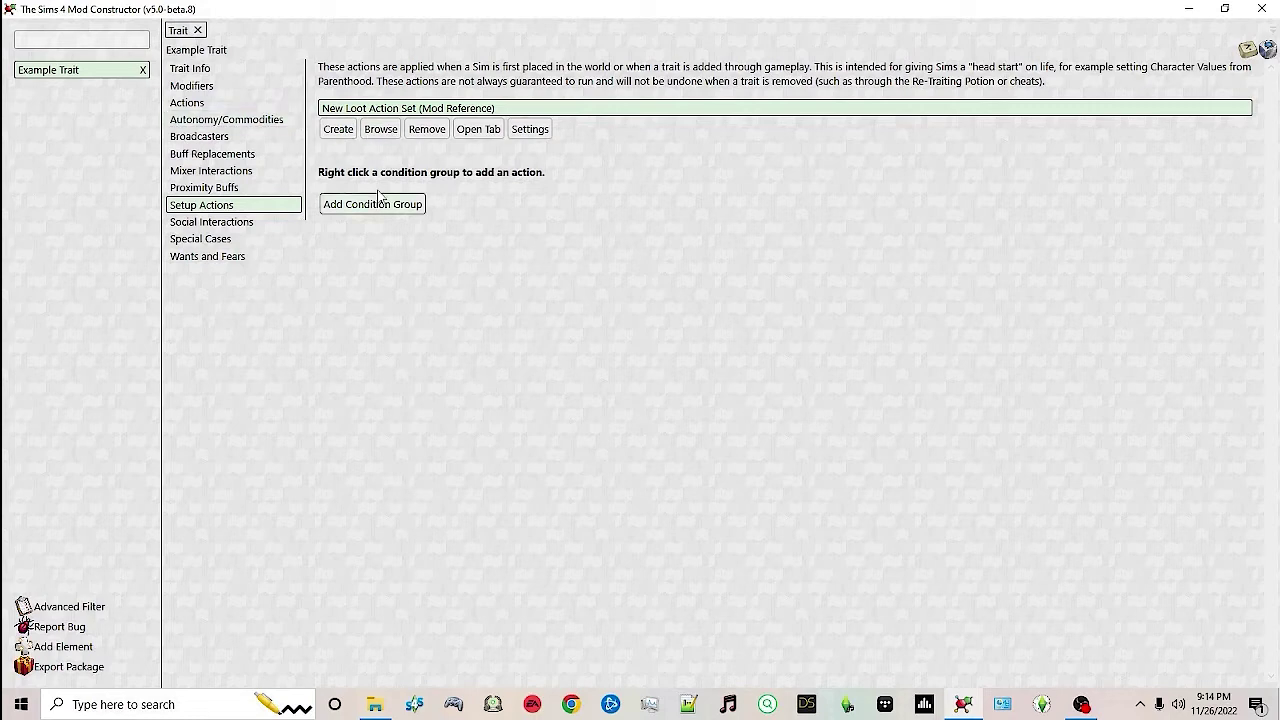
click(427, 129)
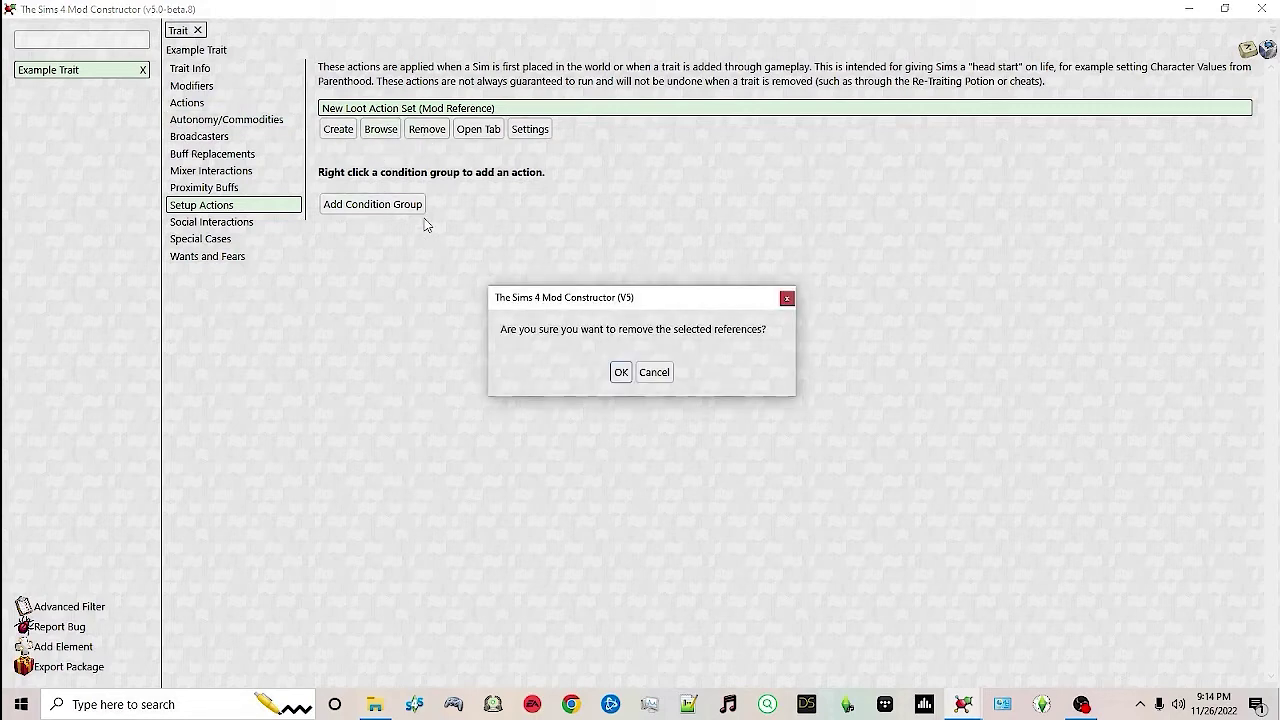
click(621, 372)
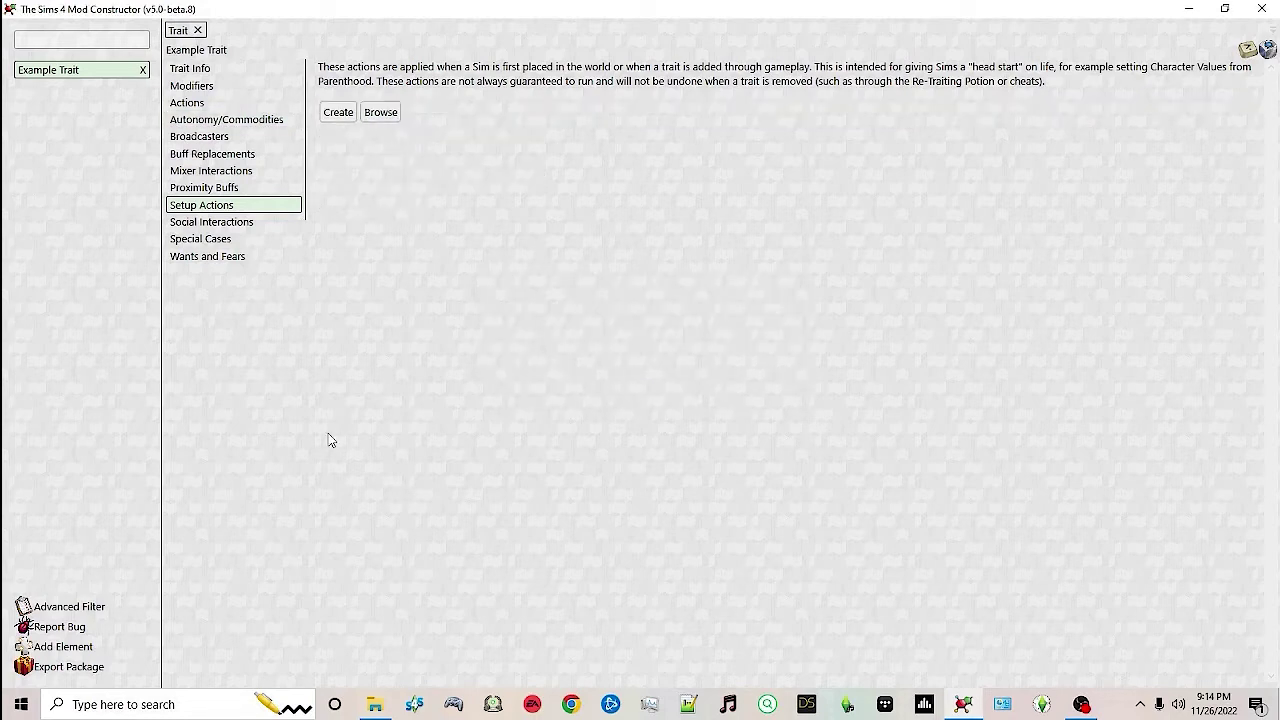
Create a social interaction for the trait and name it Example Interaction.
click(254, 231)
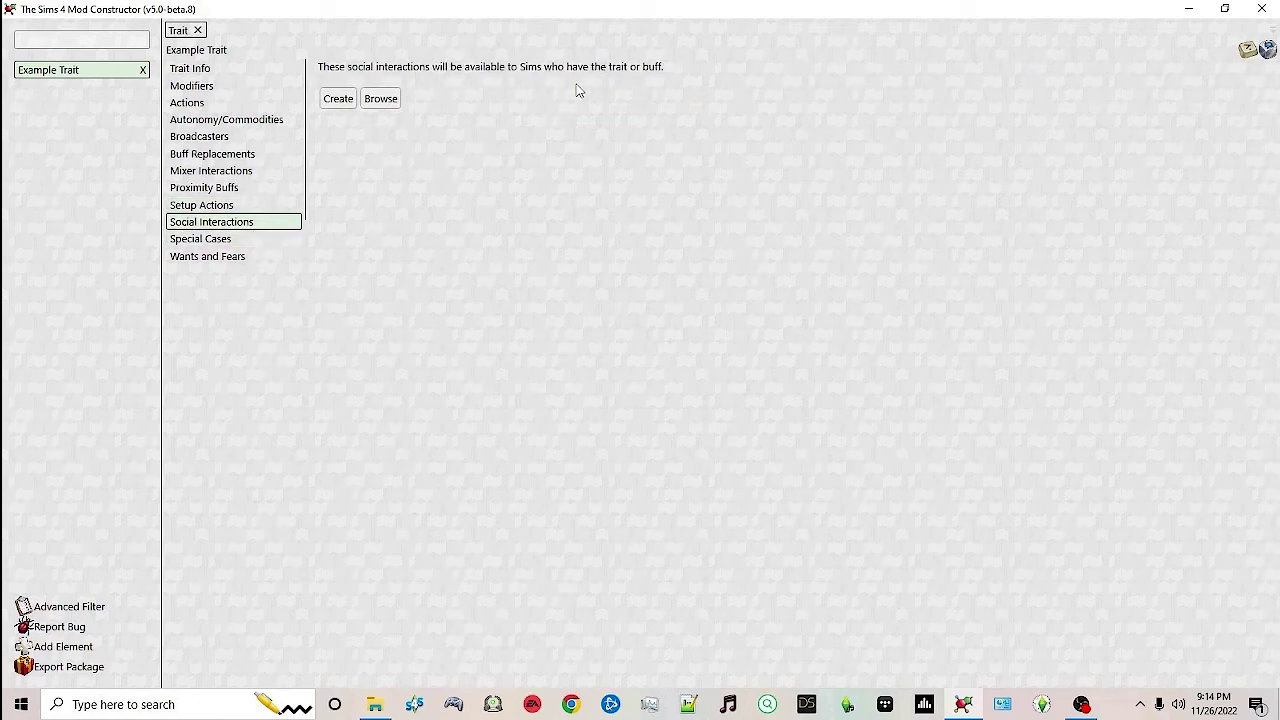
click(335, 99)
click(412, 94)
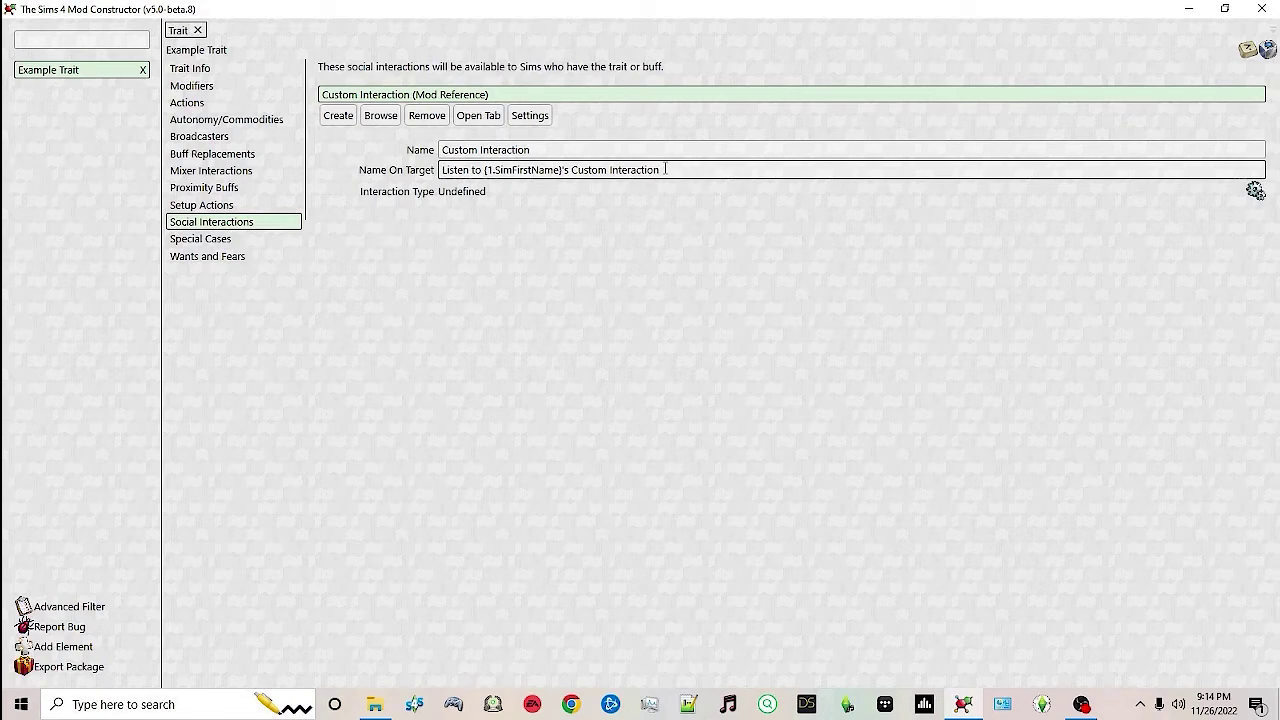
drag(660, 169, 577, 169)
click(540, 149)
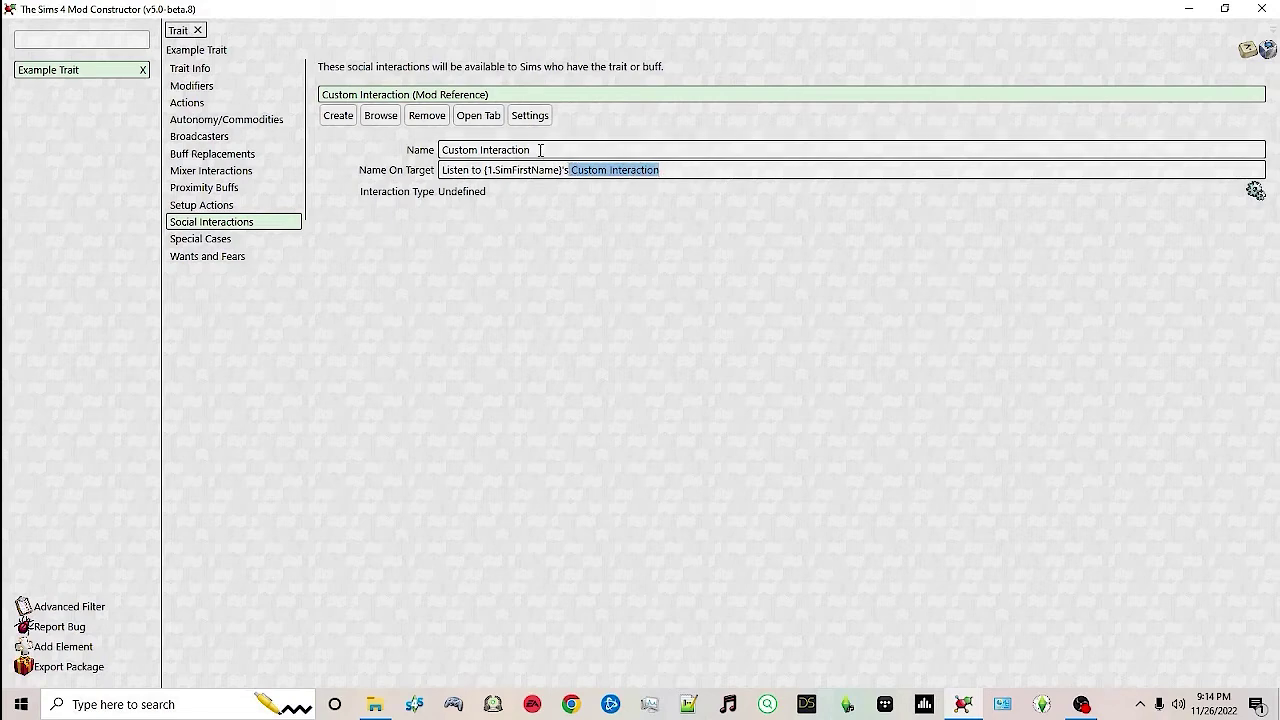
double_click(481, 149)
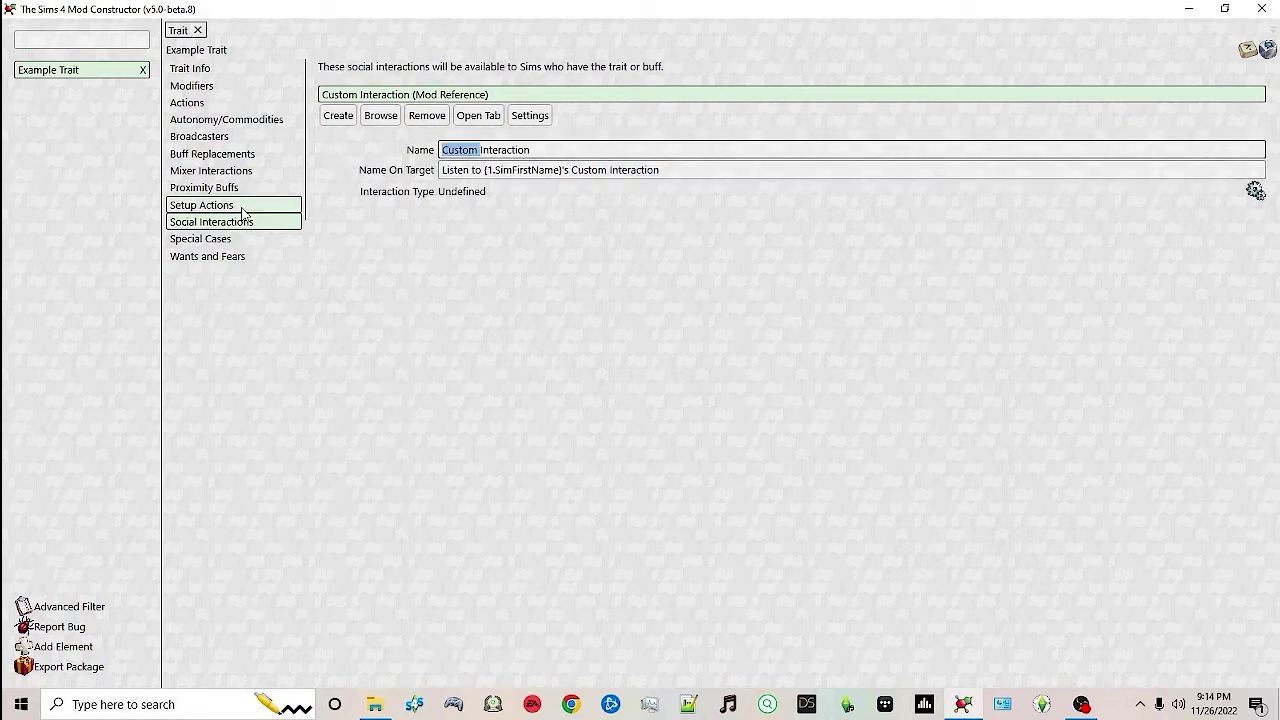
text(Example)
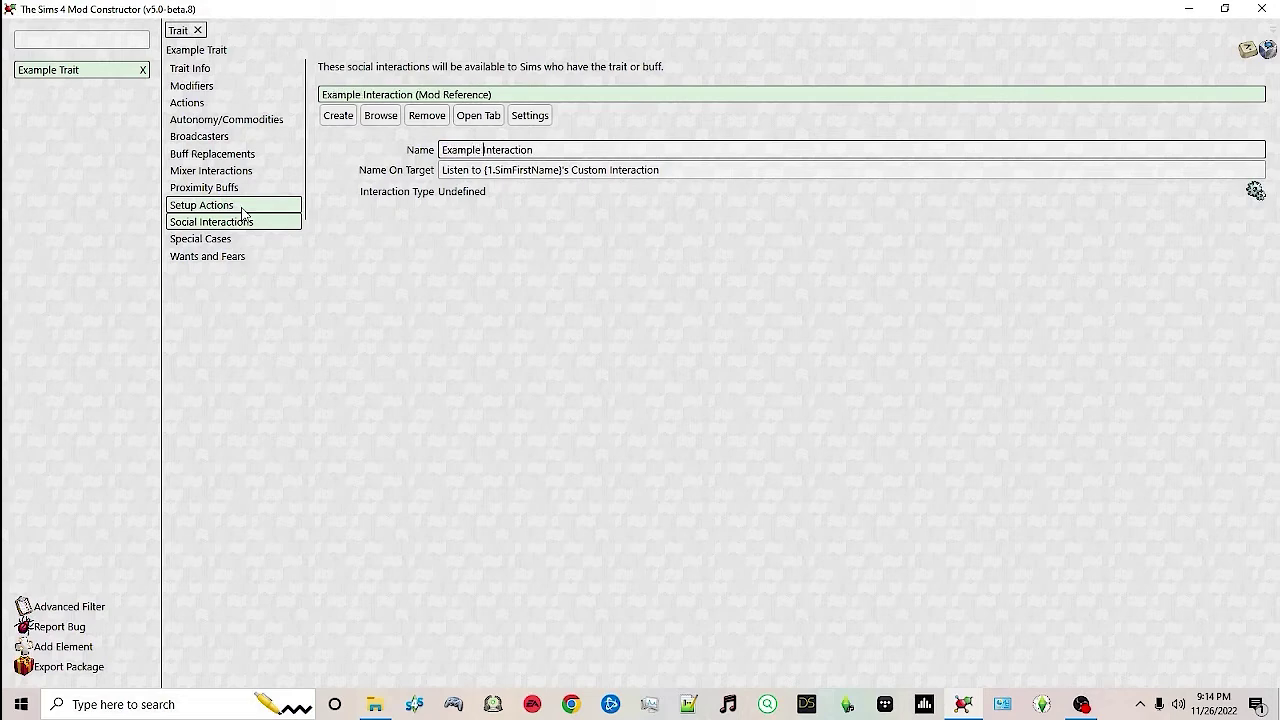
Replace "Custom" with "Example" in the social interaction's name on target.
click(610, 170)
double_click(590, 170)
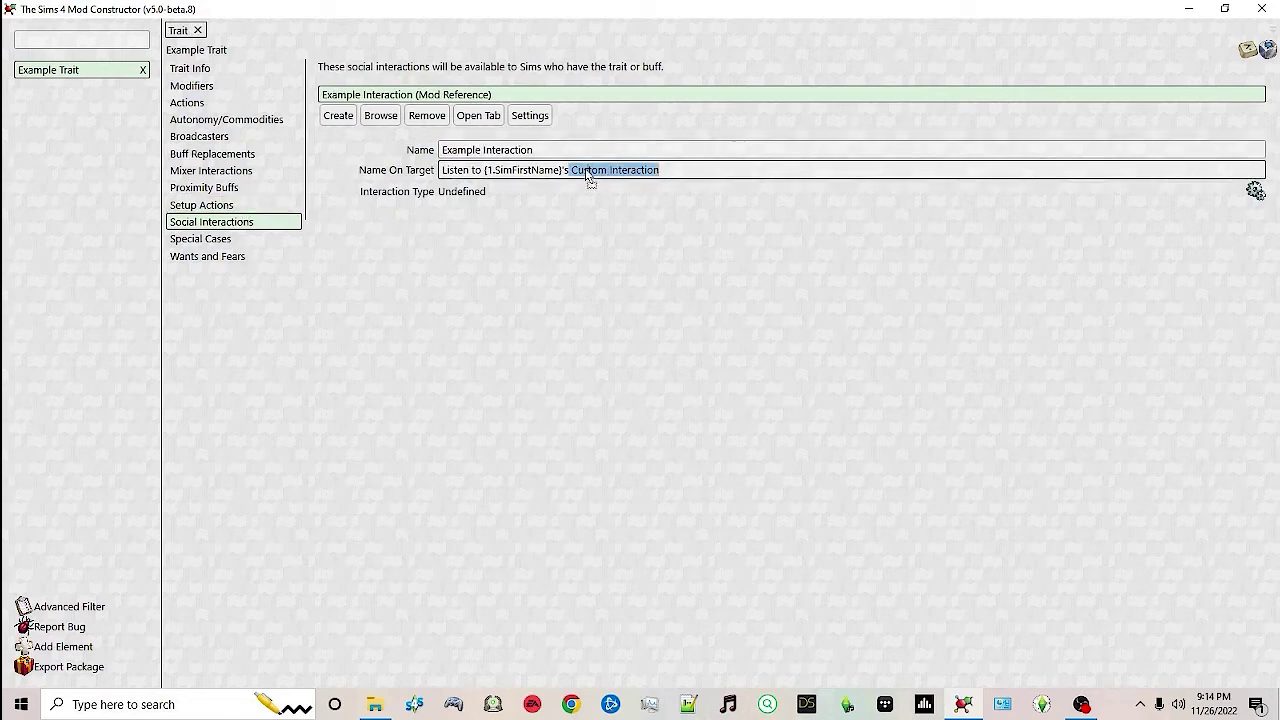
click(580, 170)
drag(606, 170, 572, 170)
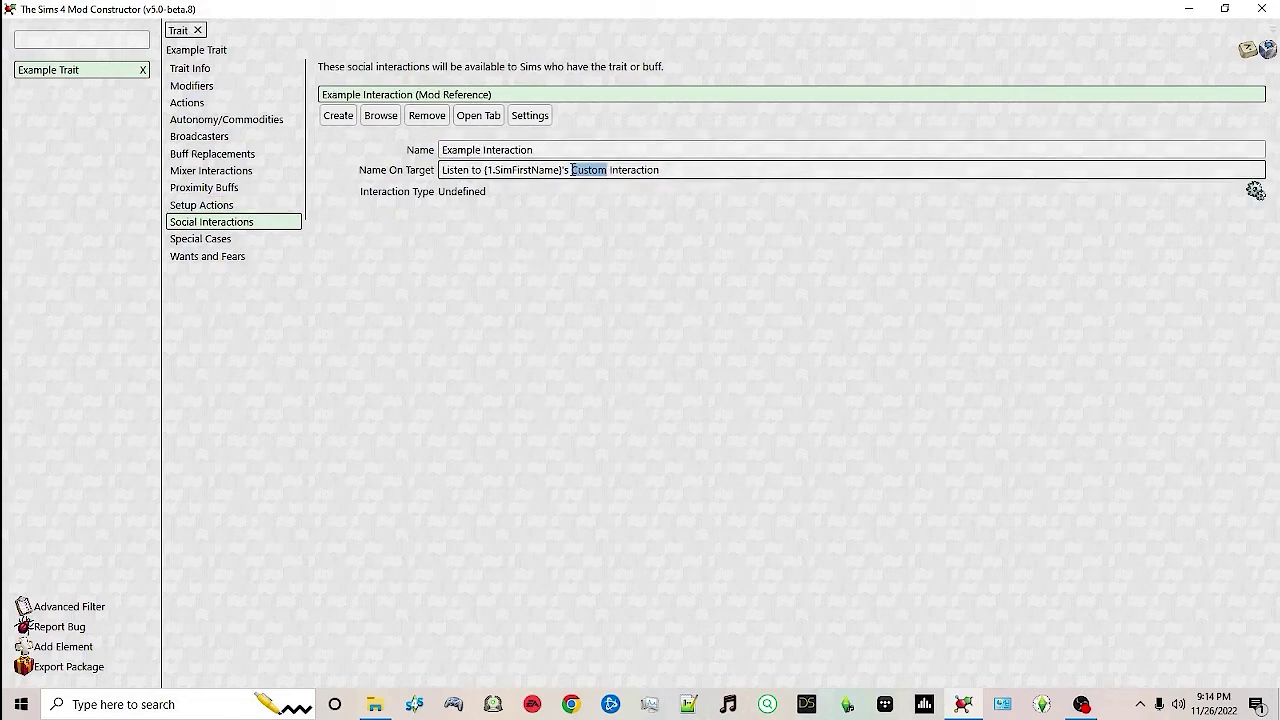
text(Example)
In the trait's special cases, set the trait origin to "From Being An Example." and view the voice effects without choosing one.
click(200, 238)
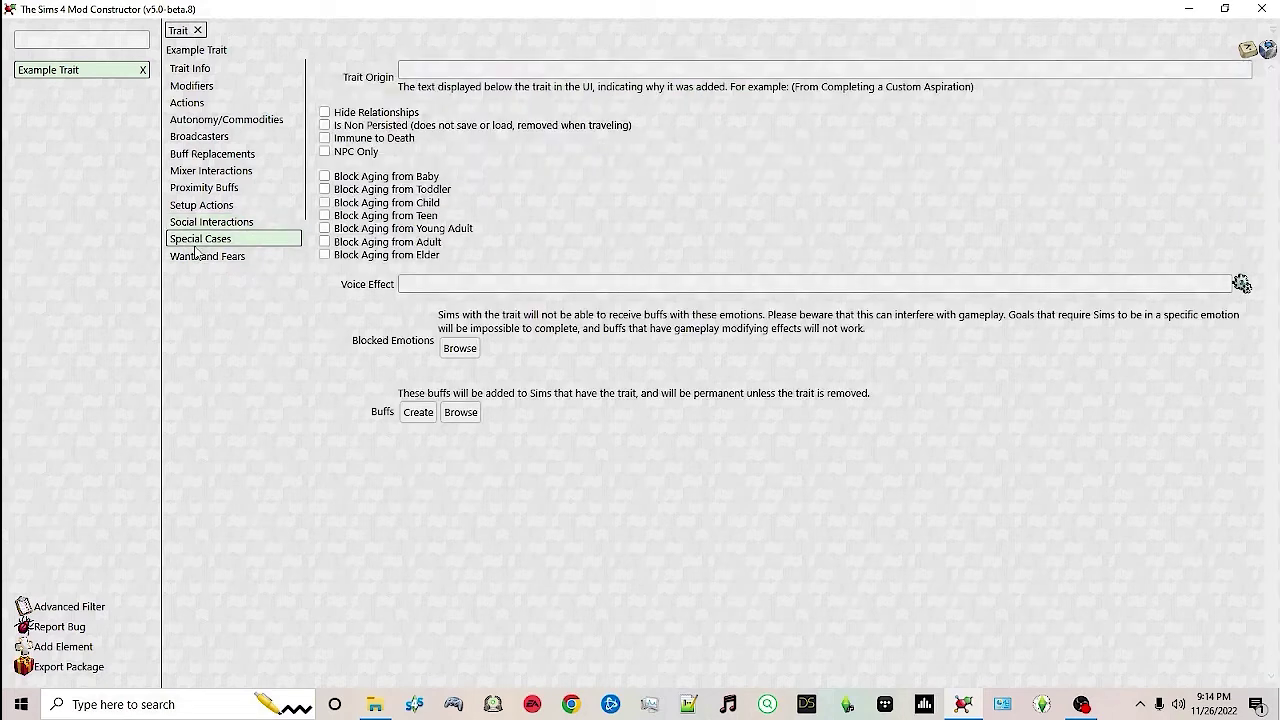
click(427, 69)
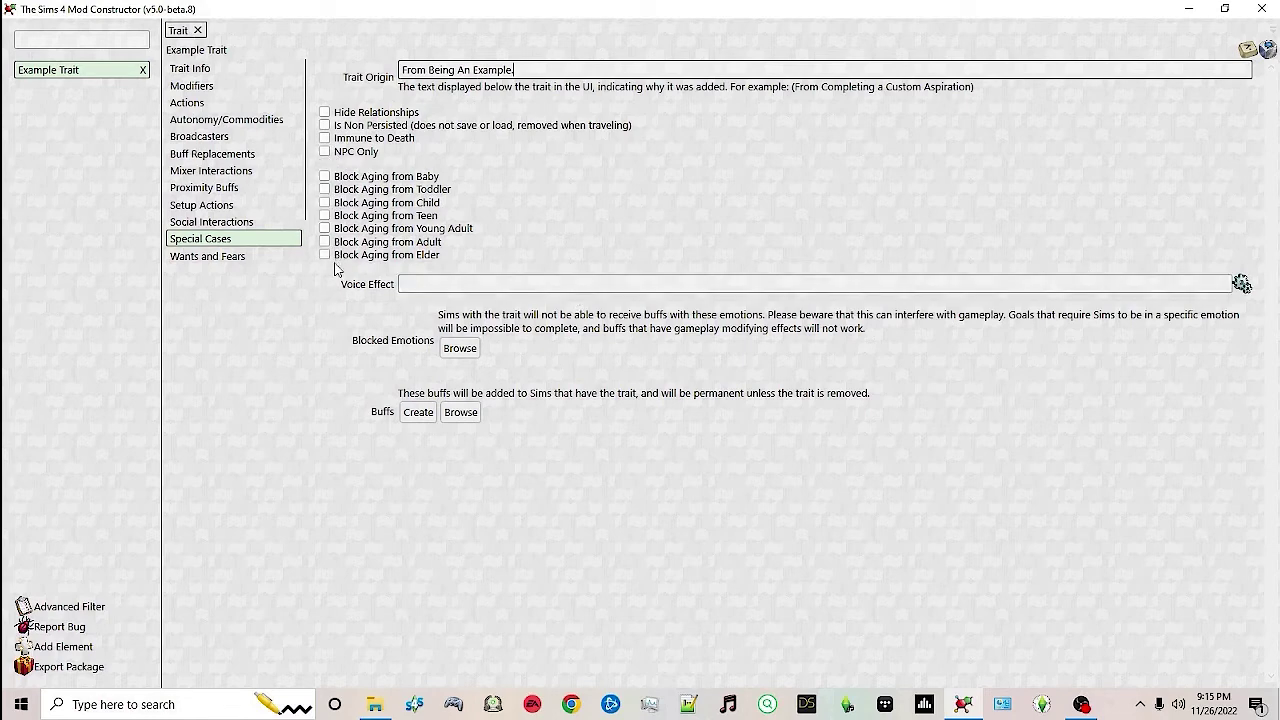
click(1243, 286)
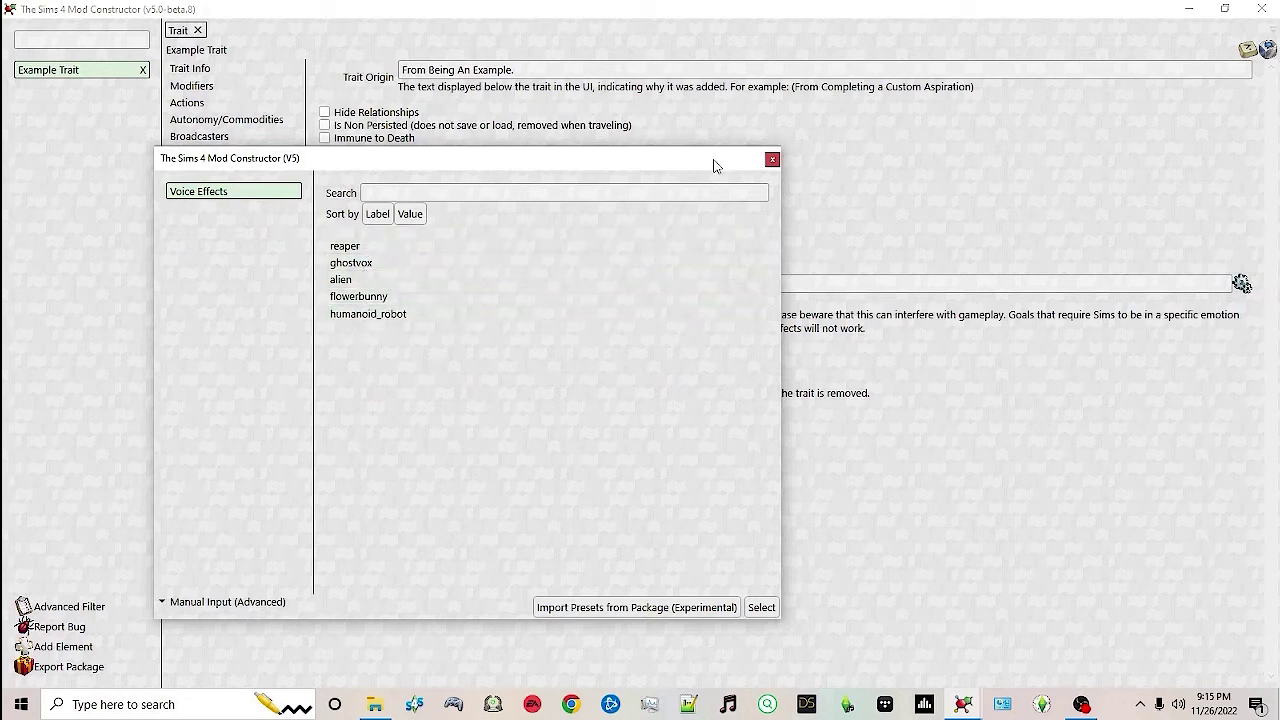
click(772, 159)
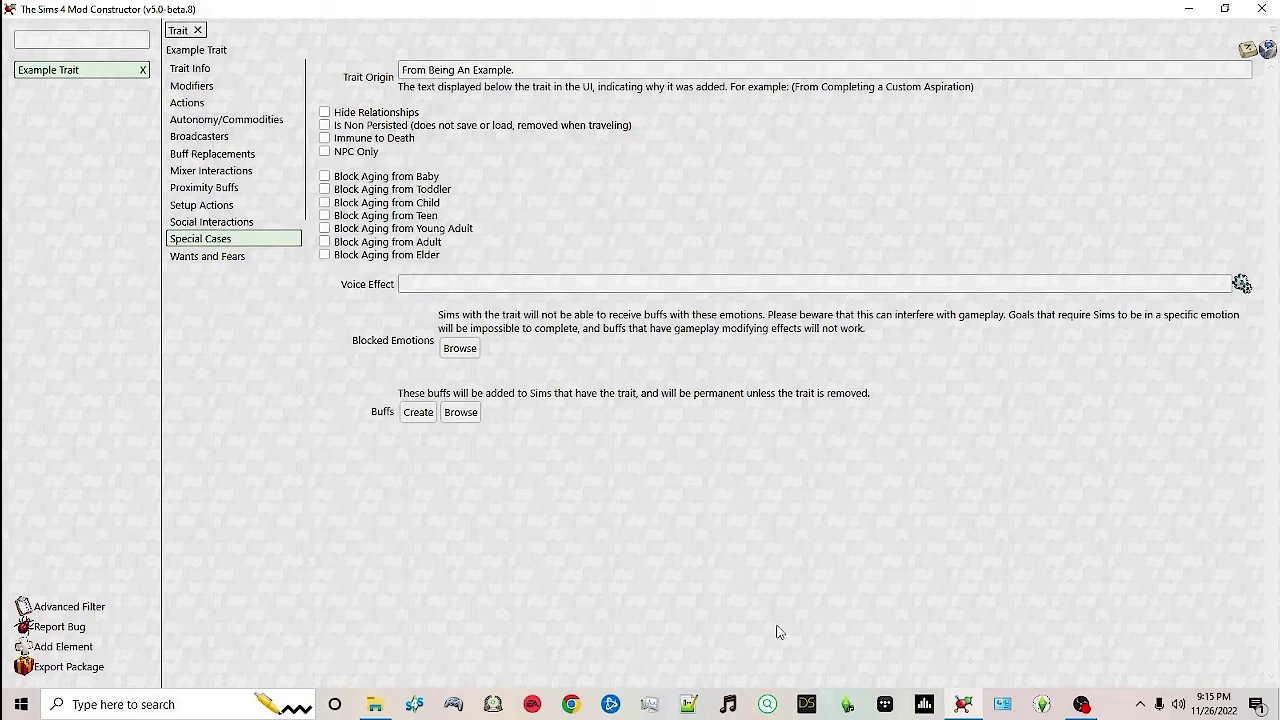
Block the emotions Mood_Playful, Mood_Happy and Mood_Inspired for the trait, and open its wants and fears settings.
click(460, 352)
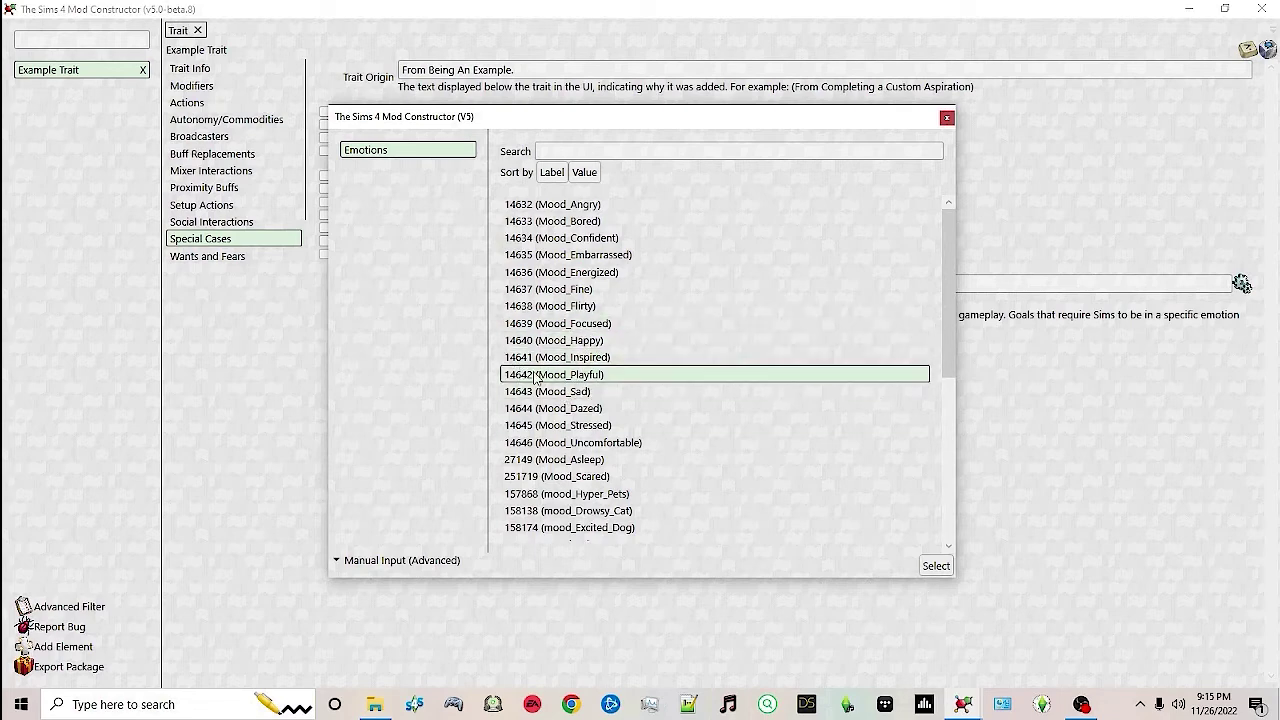
click(588, 374)
click(586, 357)
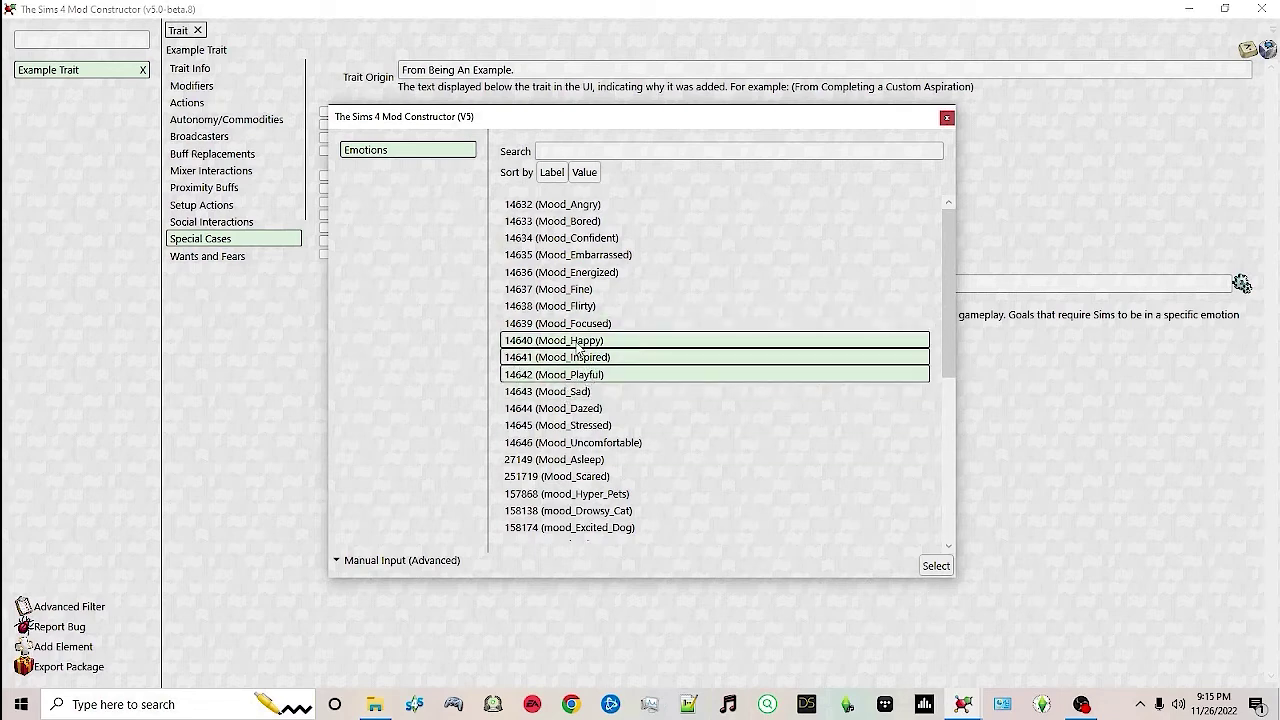
click(936, 565)
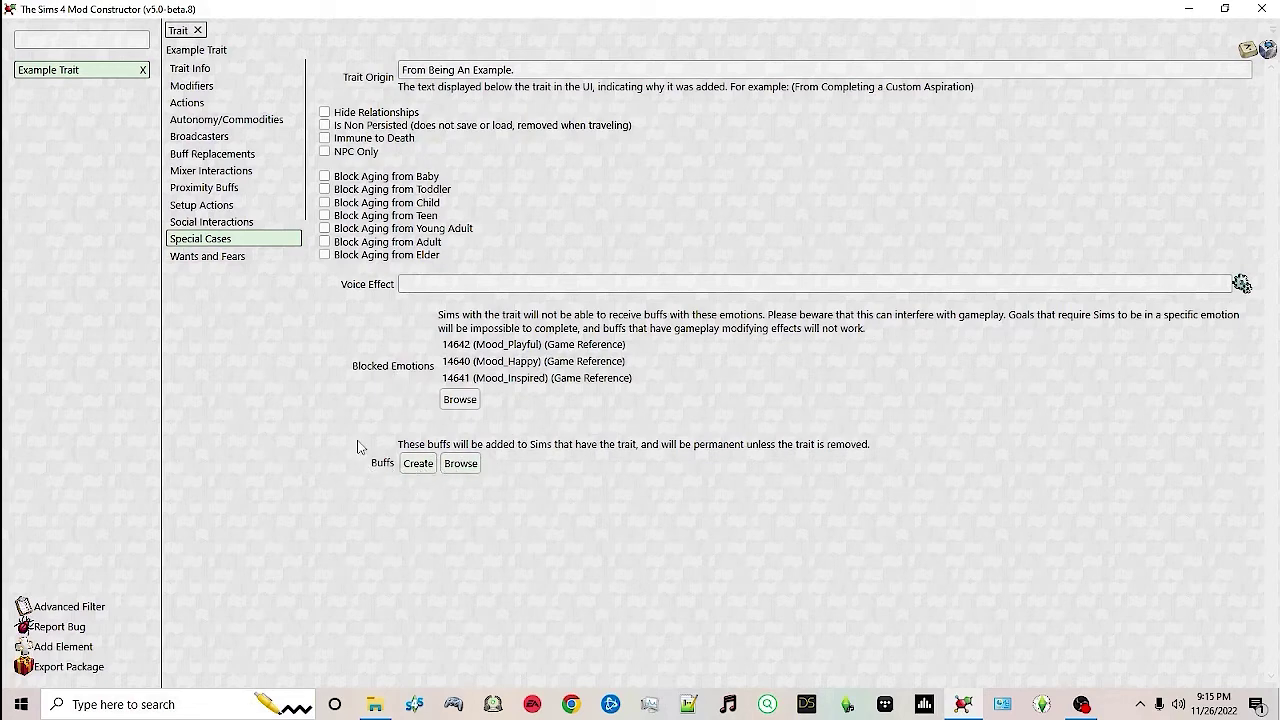
click(198, 257)
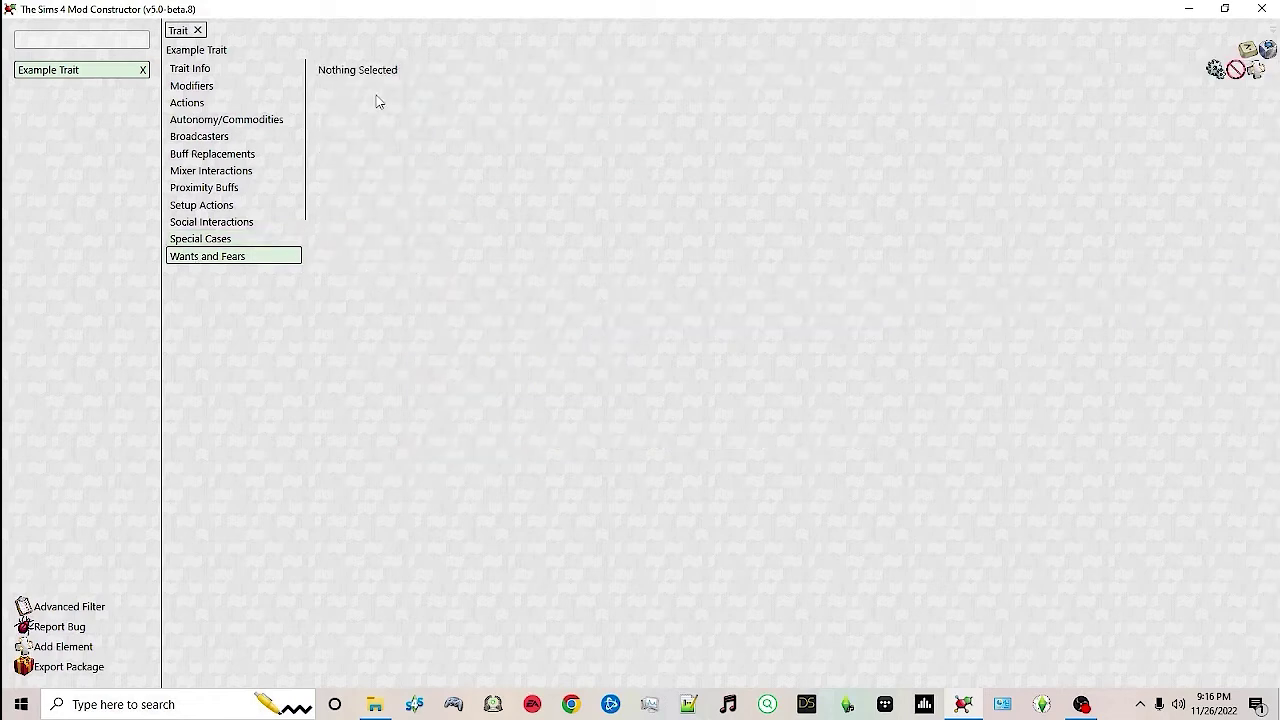
Set the trait's wants and fears to a new simple want and fear set, and create a want/fear entry in it.
click(290, 240)
click(262, 255)
click(1260, 72)
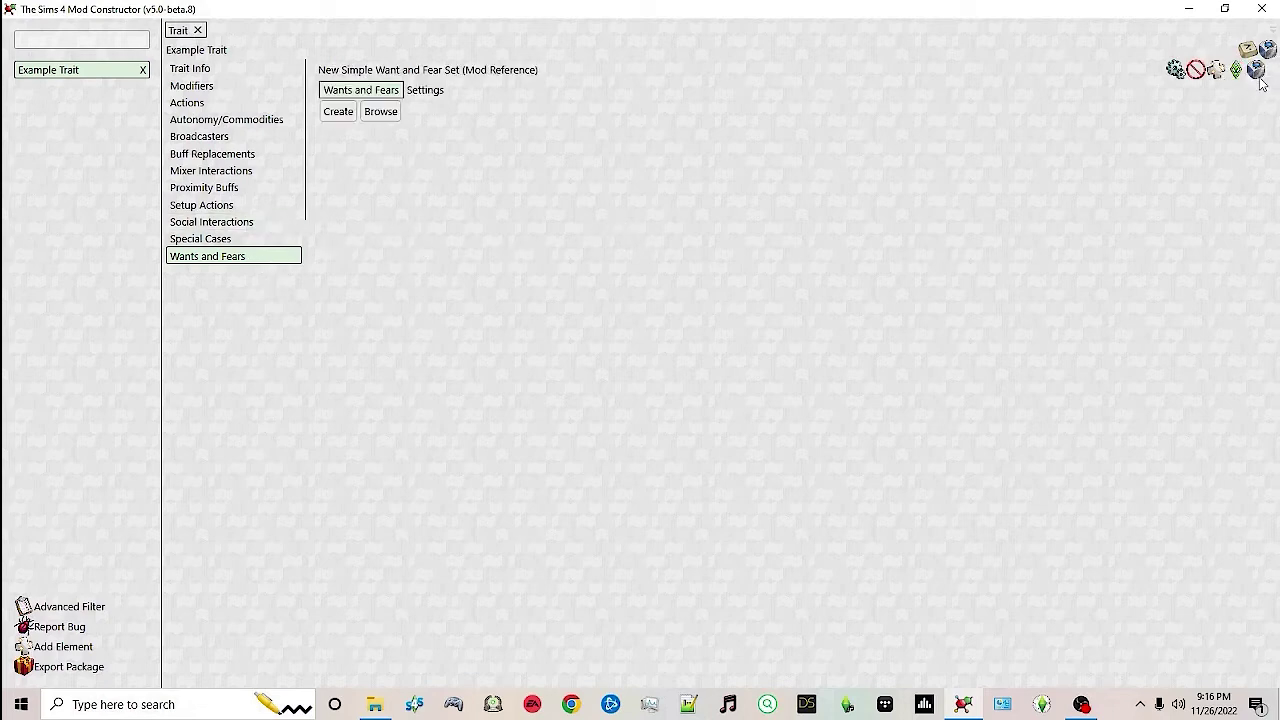
click(338, 111)
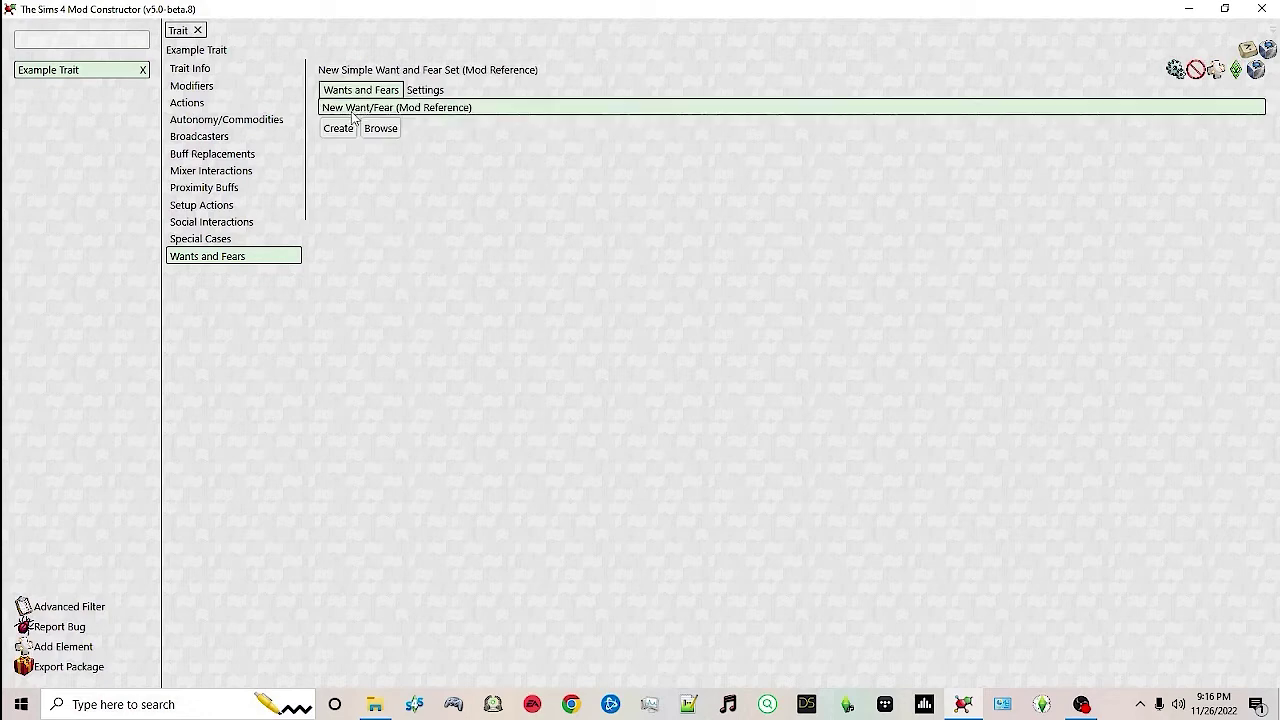
click(425, 107)
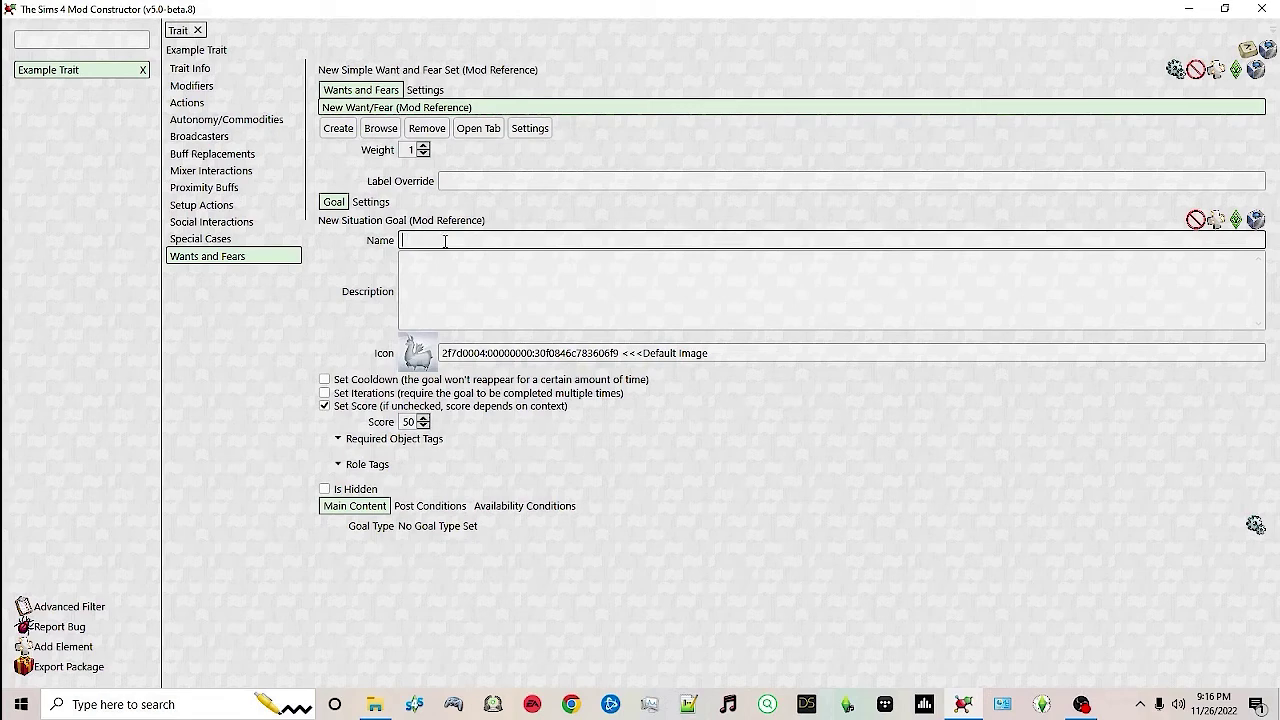
Name the want/fear goal "Fear of Examples", describe it as "I fear examples", and set its score to 100.
click(504, 246)
text(S)
key(BackSpace)
text(Fear o)
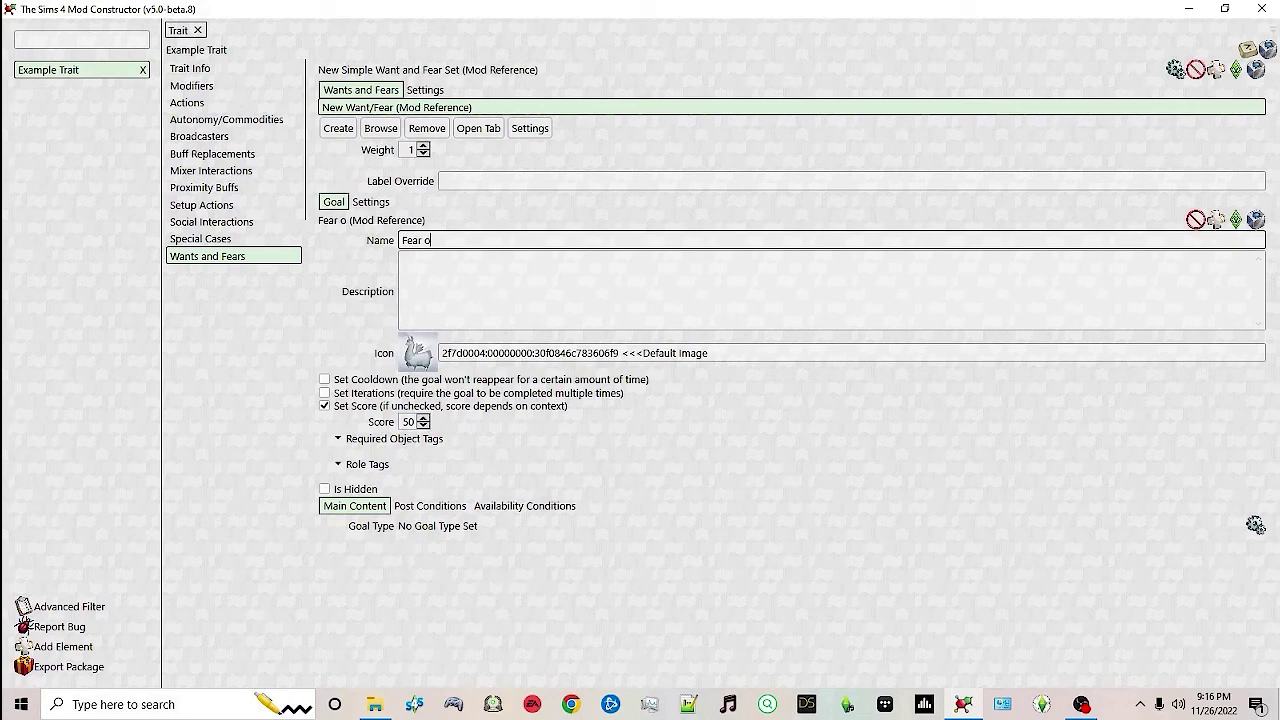
text(f Examples)
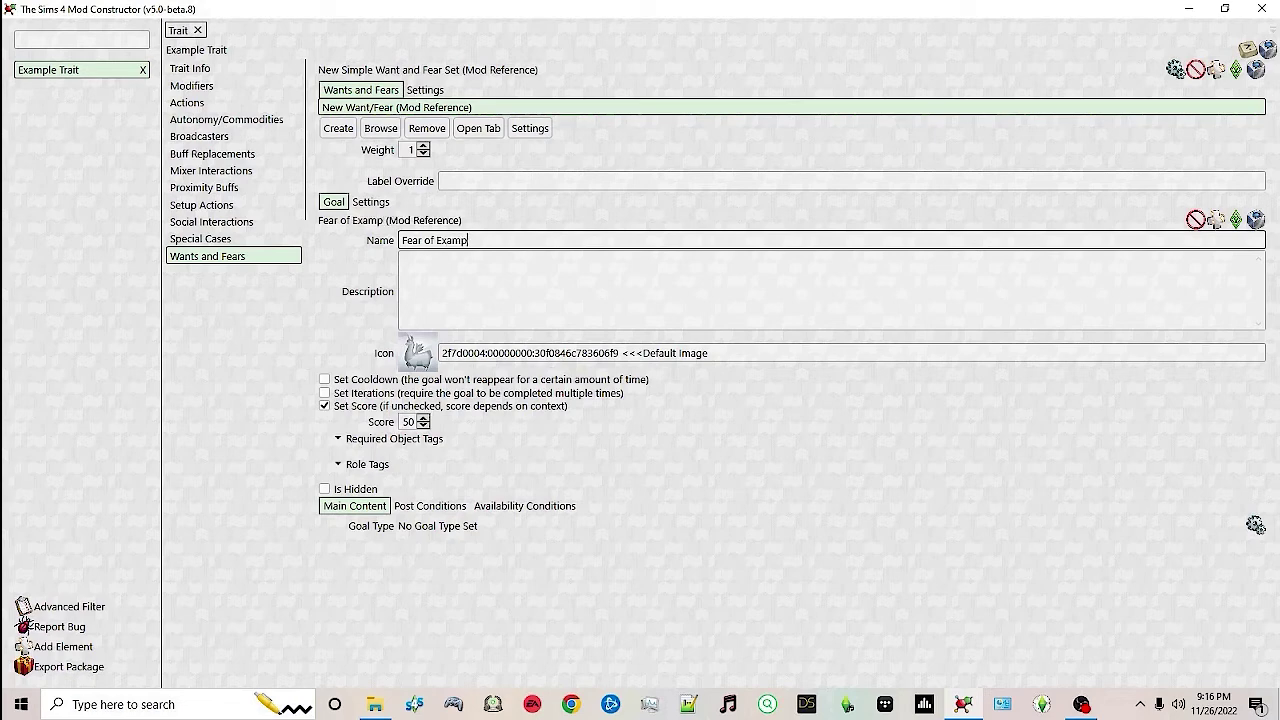
click(509, 314)
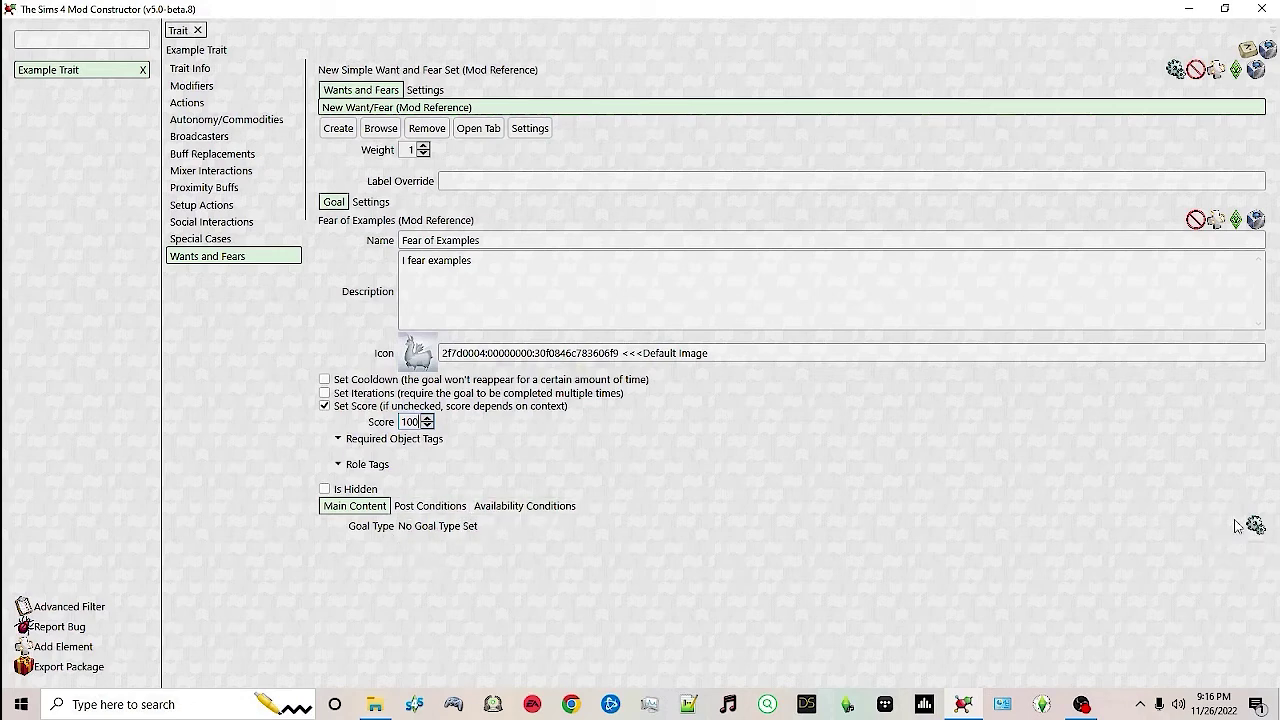
Add an Always Run condition to the goal's availability conditions.
click(538, 510)
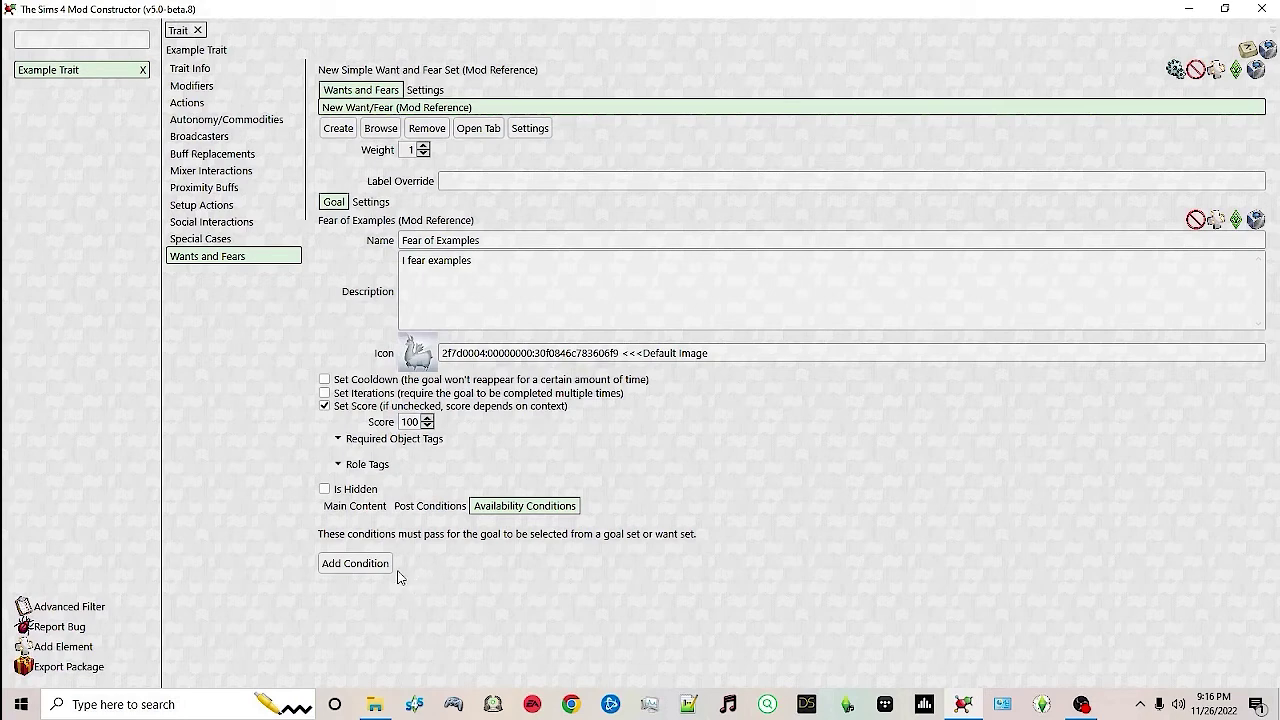
click(360, 564)
click(1238, 564)
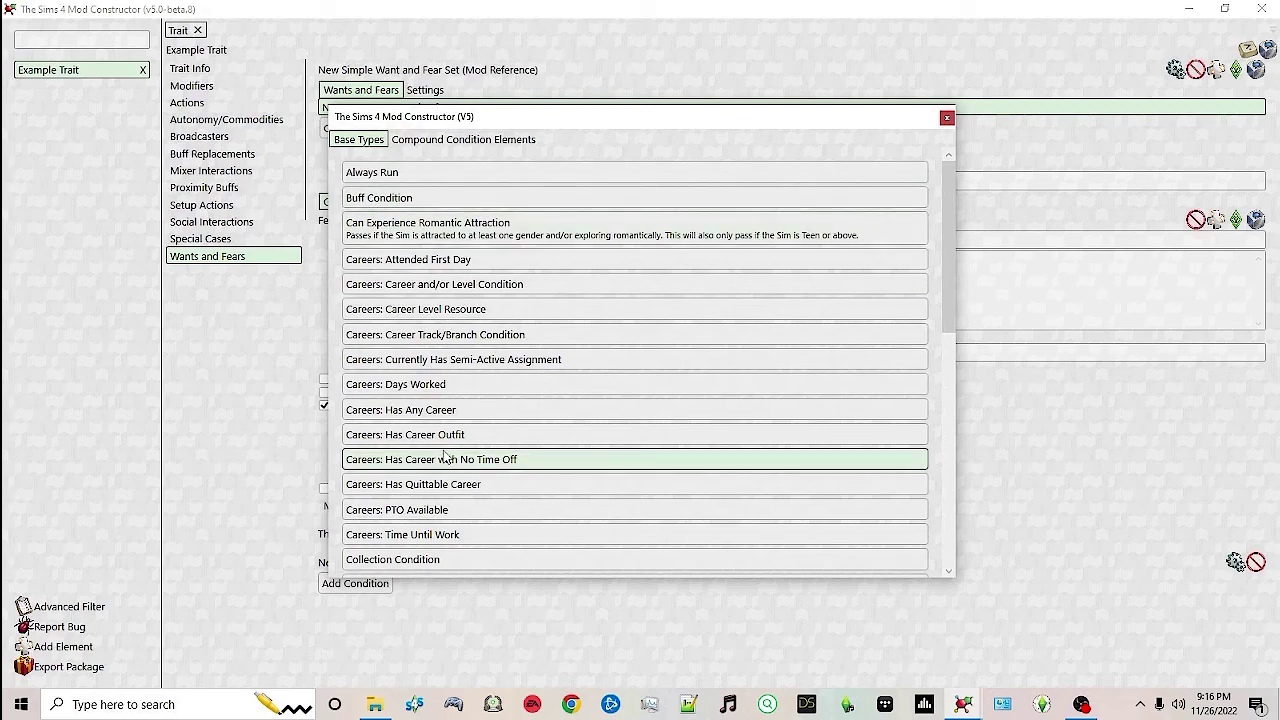
click(398, 175)
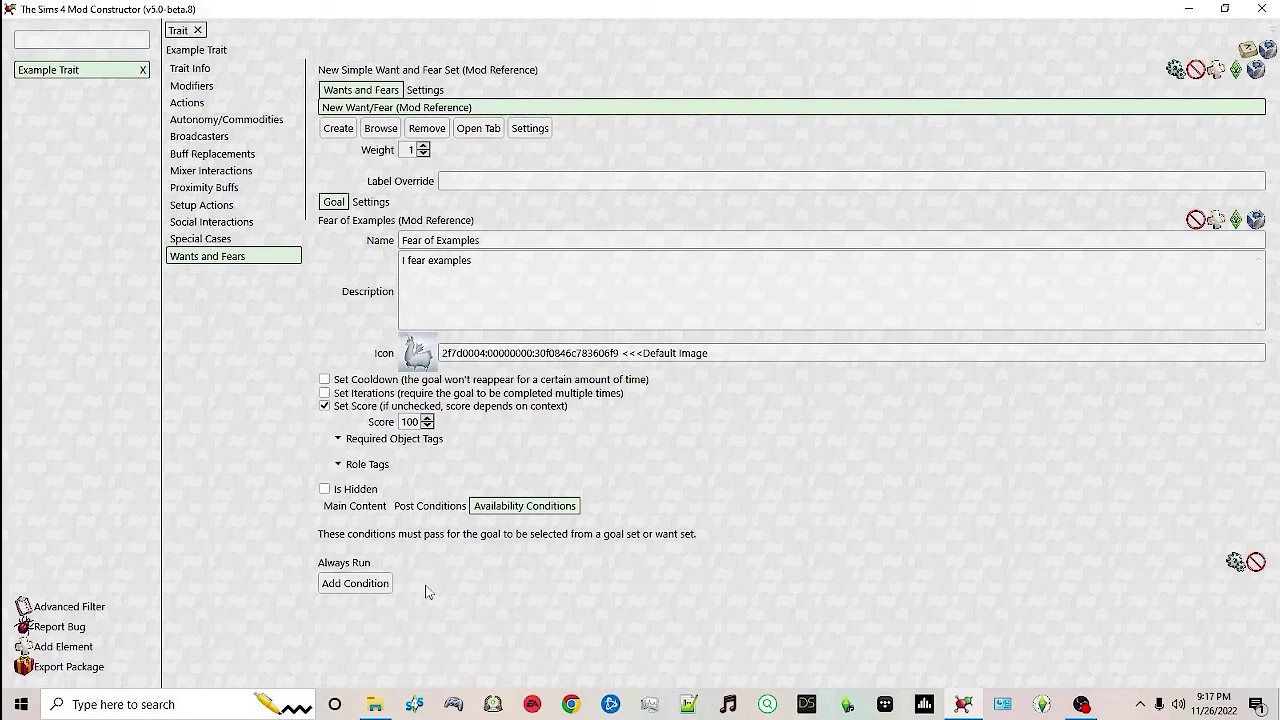
Export the mod as the TraitTutorial package file into The Sims 4 Mods folder.
key(ctrl+s)
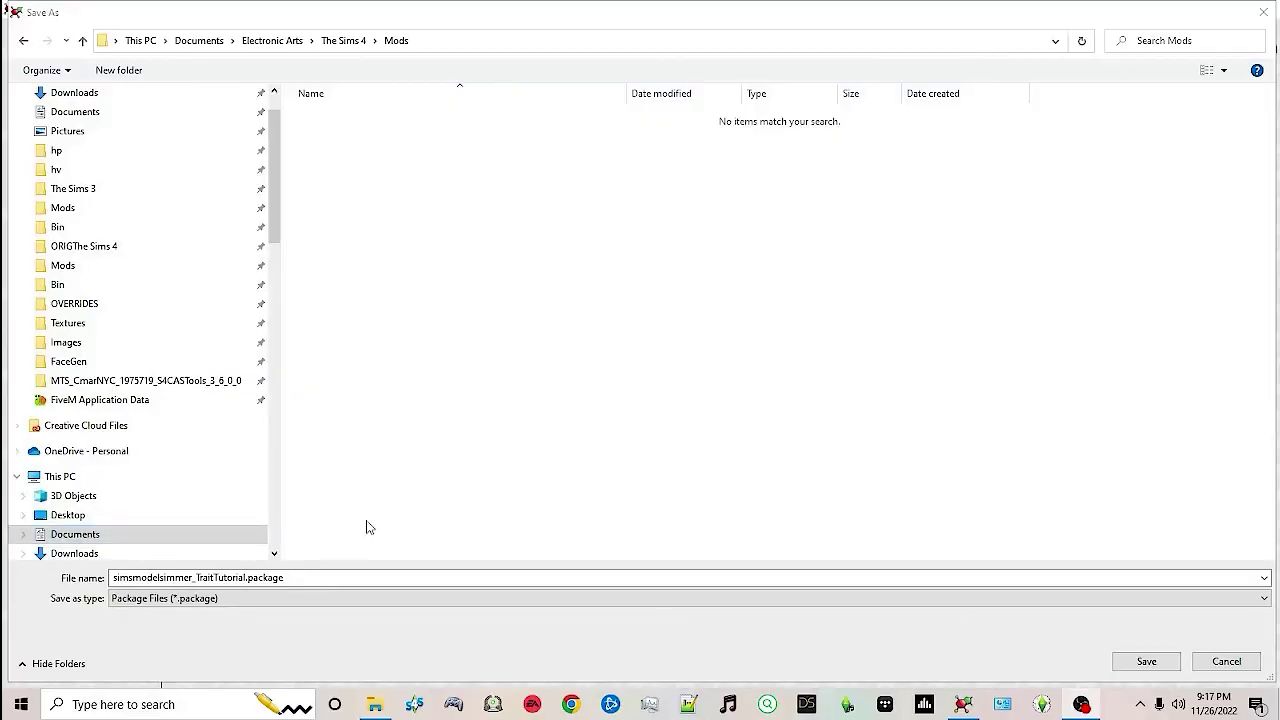
click(1146, 662)
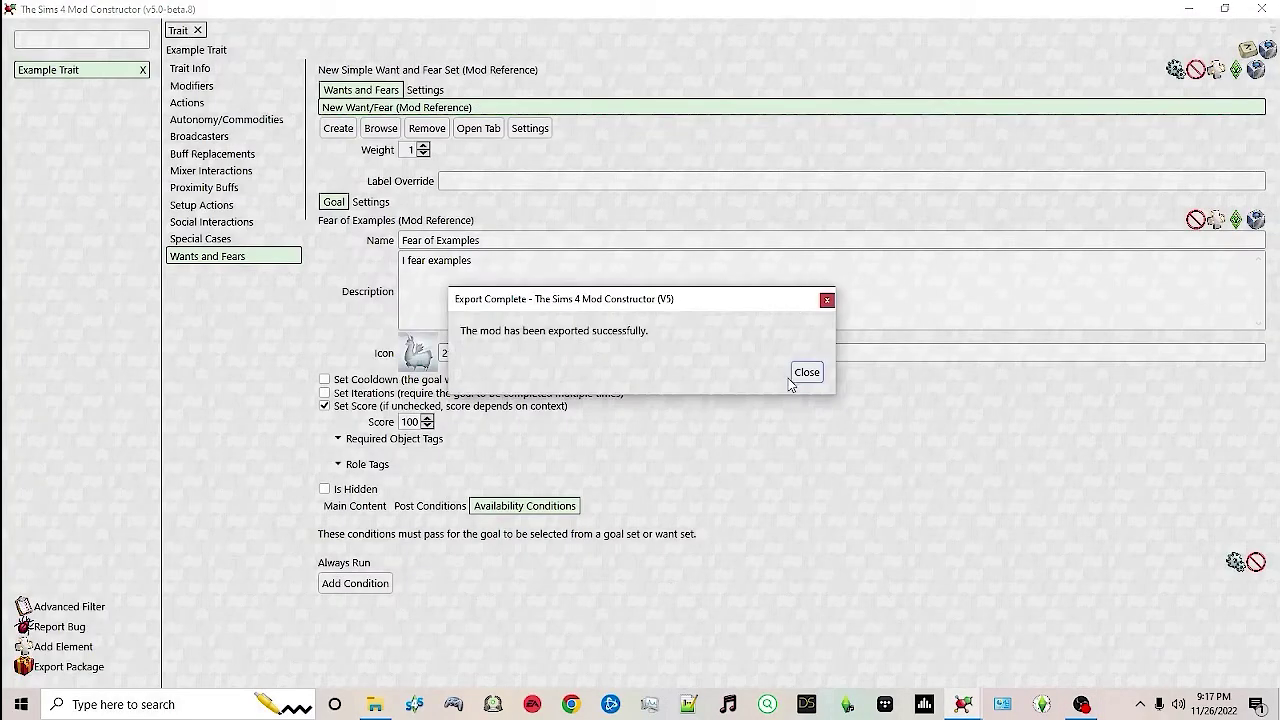
click(804, 373)
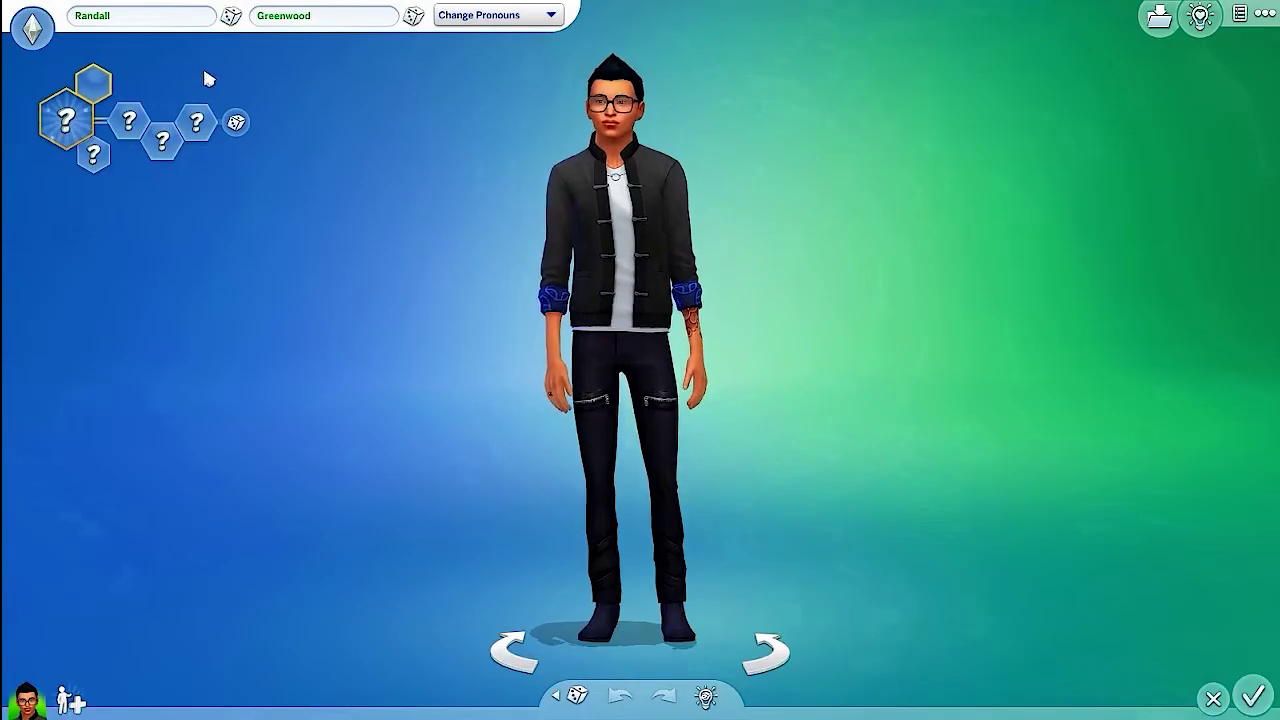
Switch to The Sims 4's Create a Sim and give the Sim the traits Example Trait, Genius and Self-Assured.
click(128, 121)
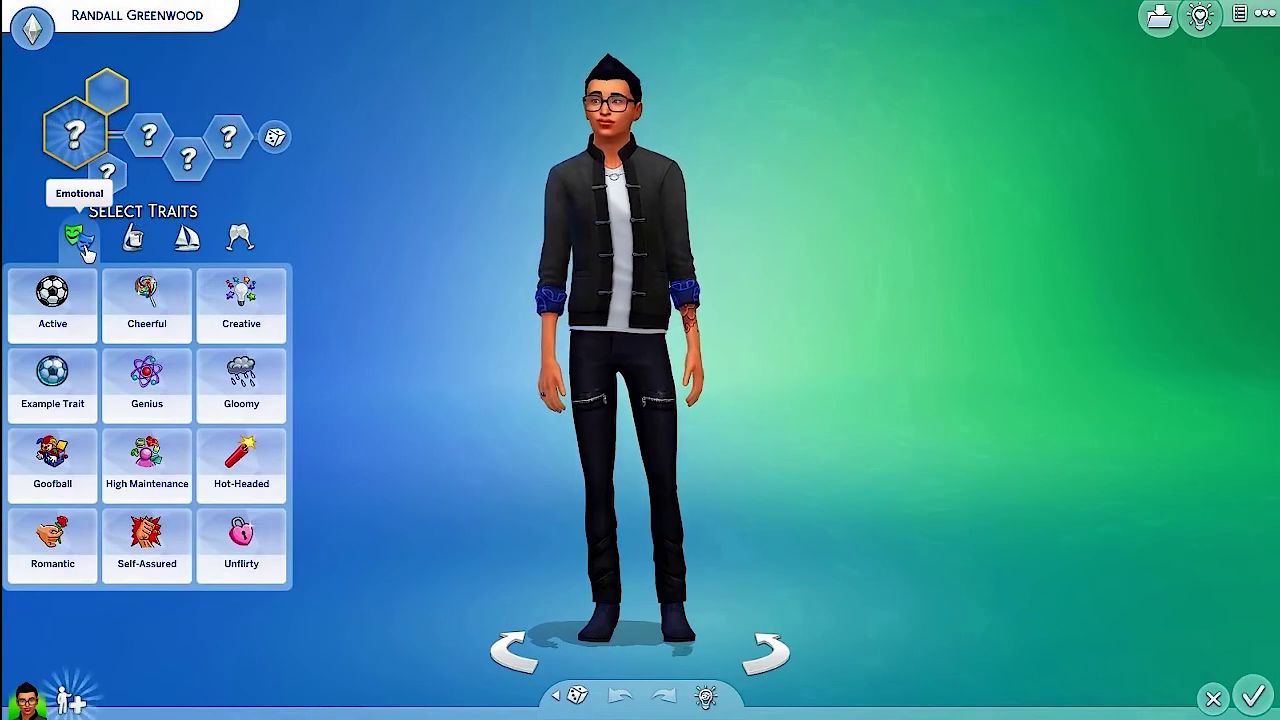
click(56, 396)
click(147, 380)
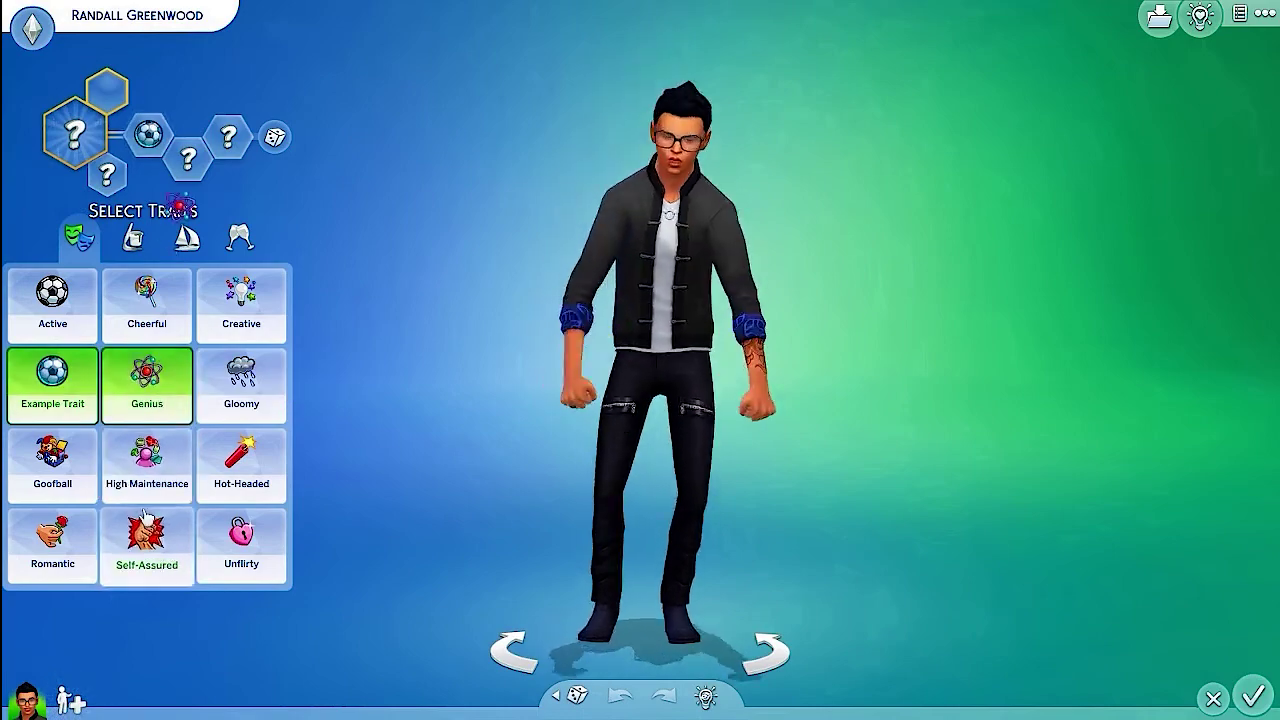
click(147, 540)
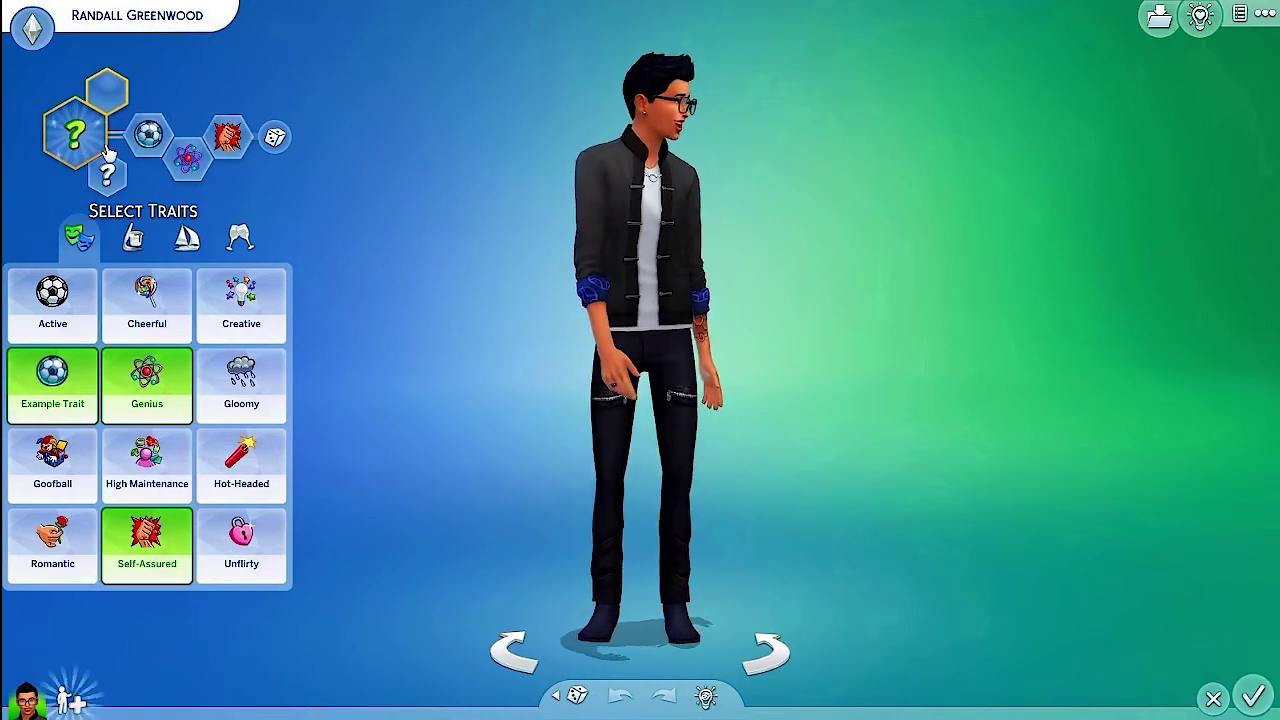
Give the Sim the second Deviance aspiration, and save the household to the library to begin playing.
click(75, 130)
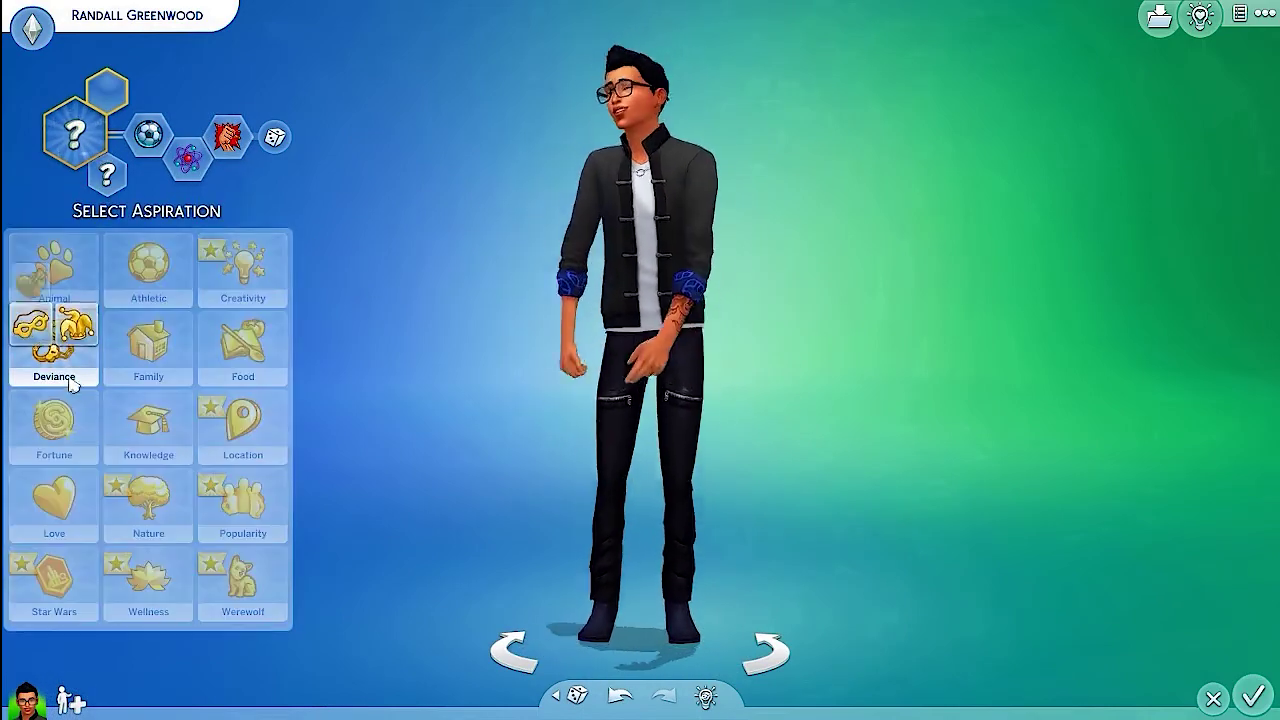
click(76, 325)
click(1253, 700)
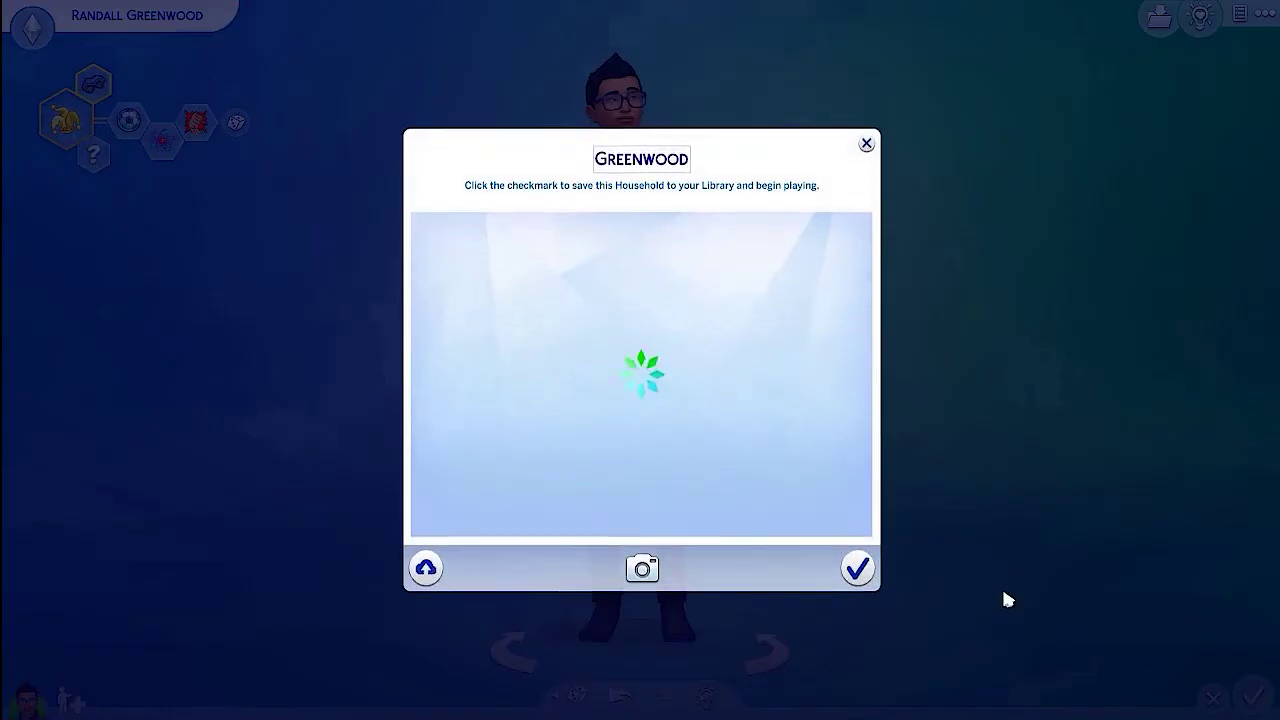
click(859, 560)
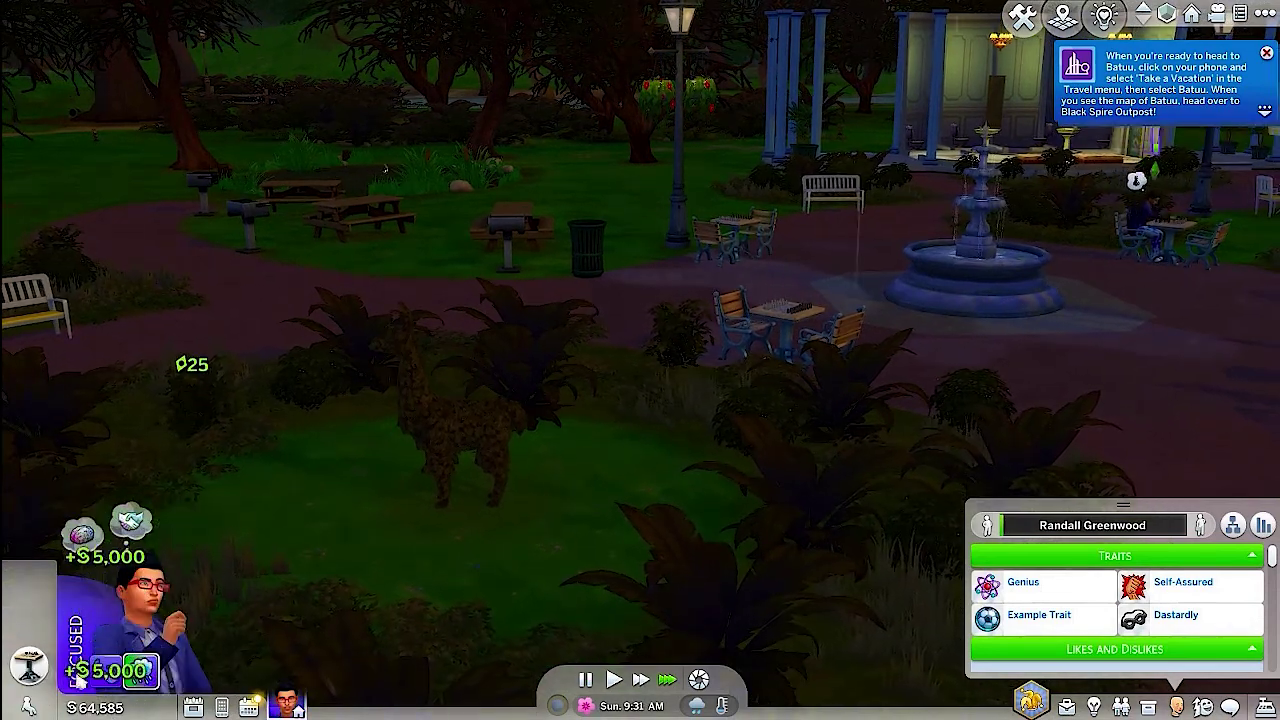
Pause the game, dismiss the Fitness skill notification and open the game menu.
click(135, 683)
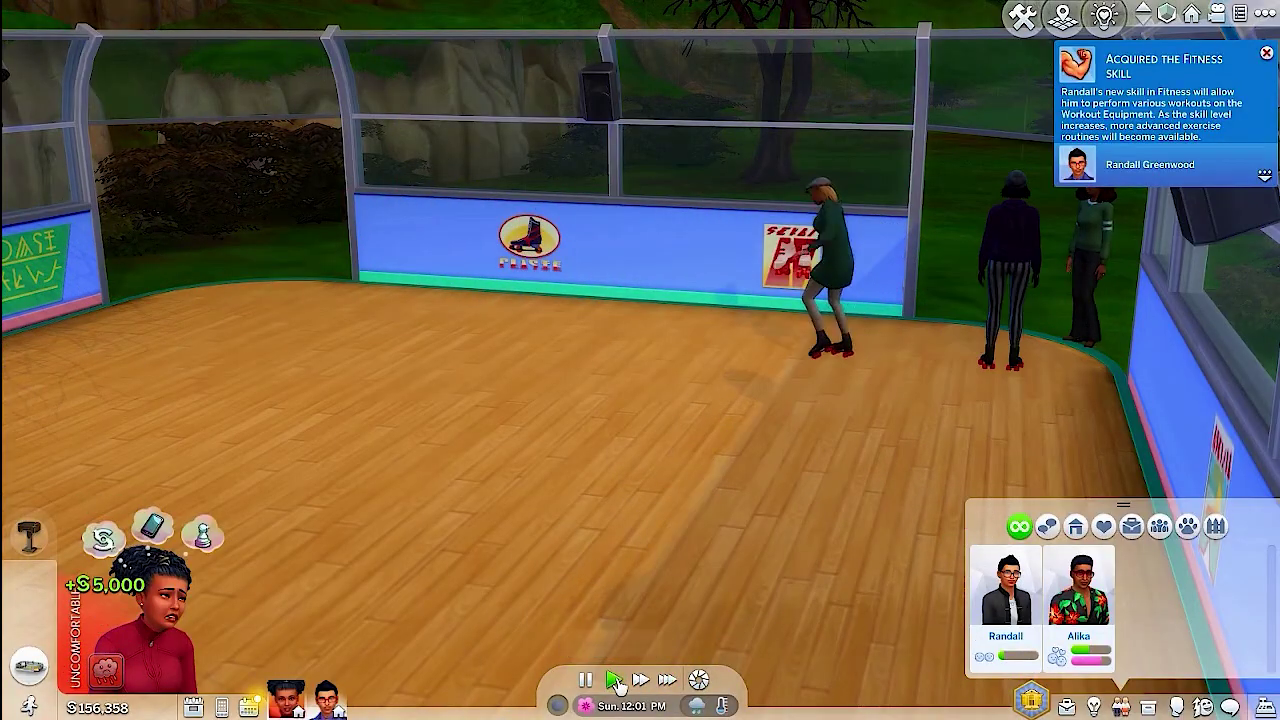
click(586, 682)
key(e)
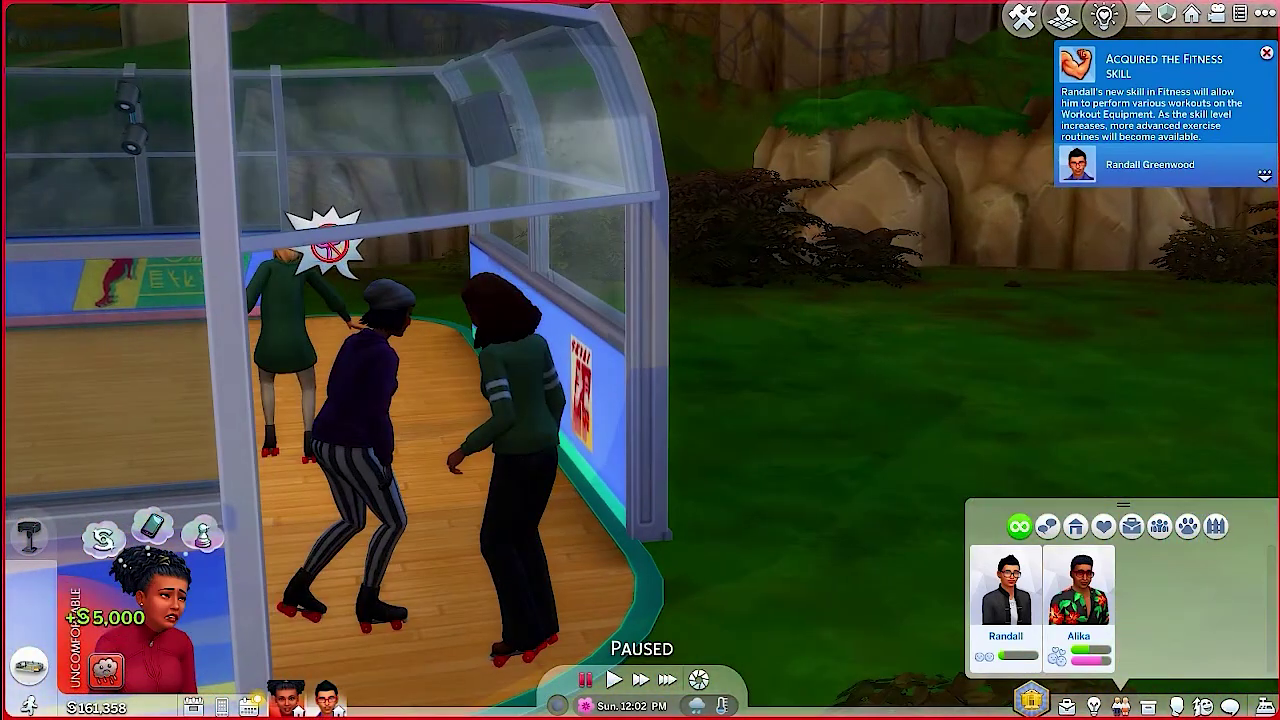
click(1266, 52)
click(1265, 14)
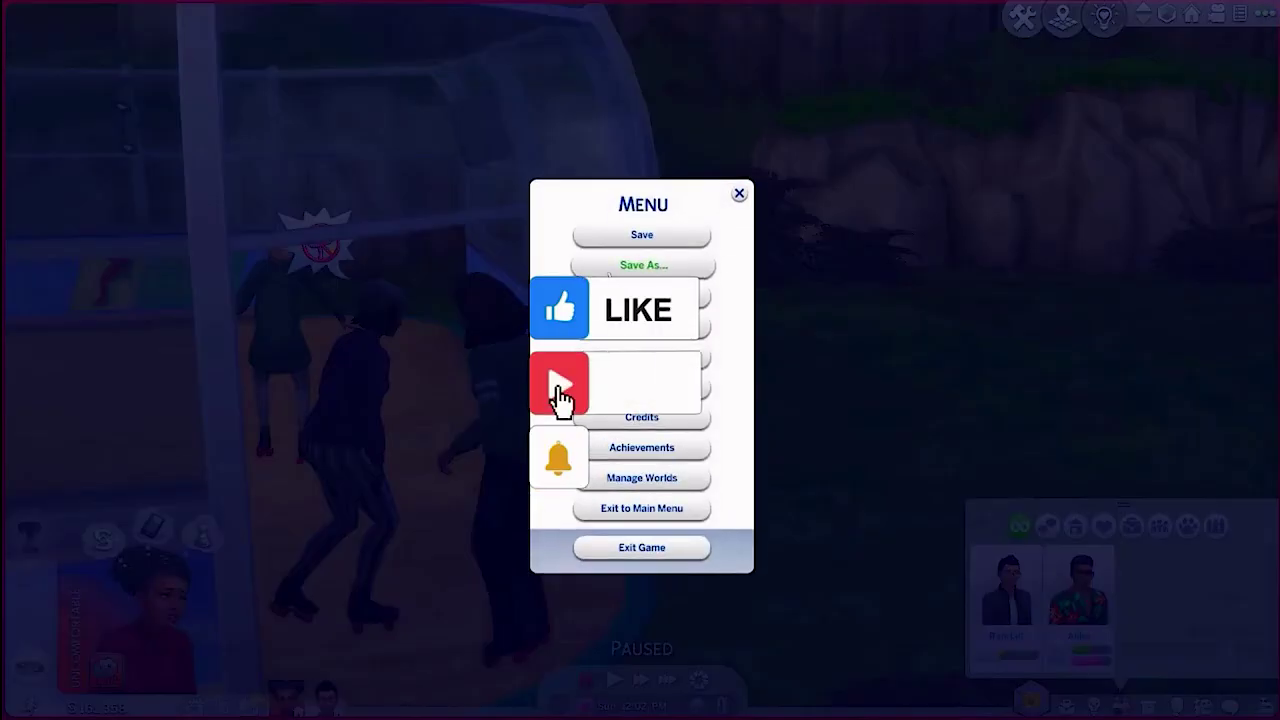